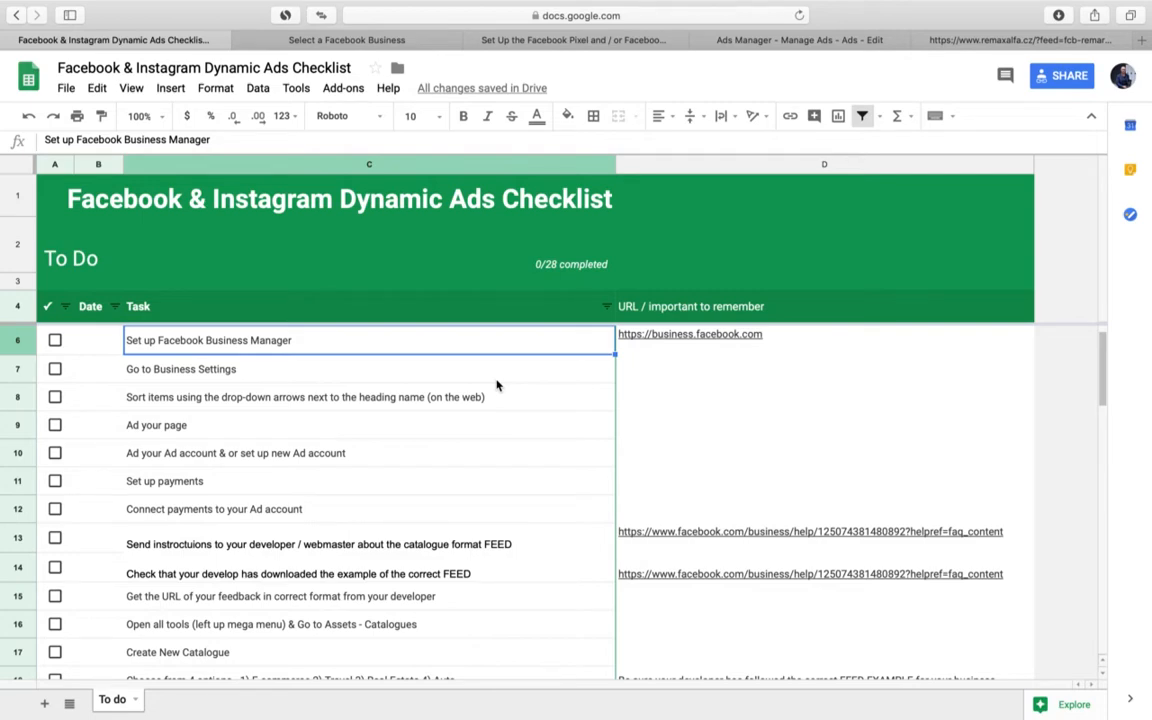
Step: Leave the Dynamic Ads Checklist for the browser's Google results for facebook business manager
{"action": "key", "text": "super+Tab"}
{"action": "key", "text": "super+Tab"}
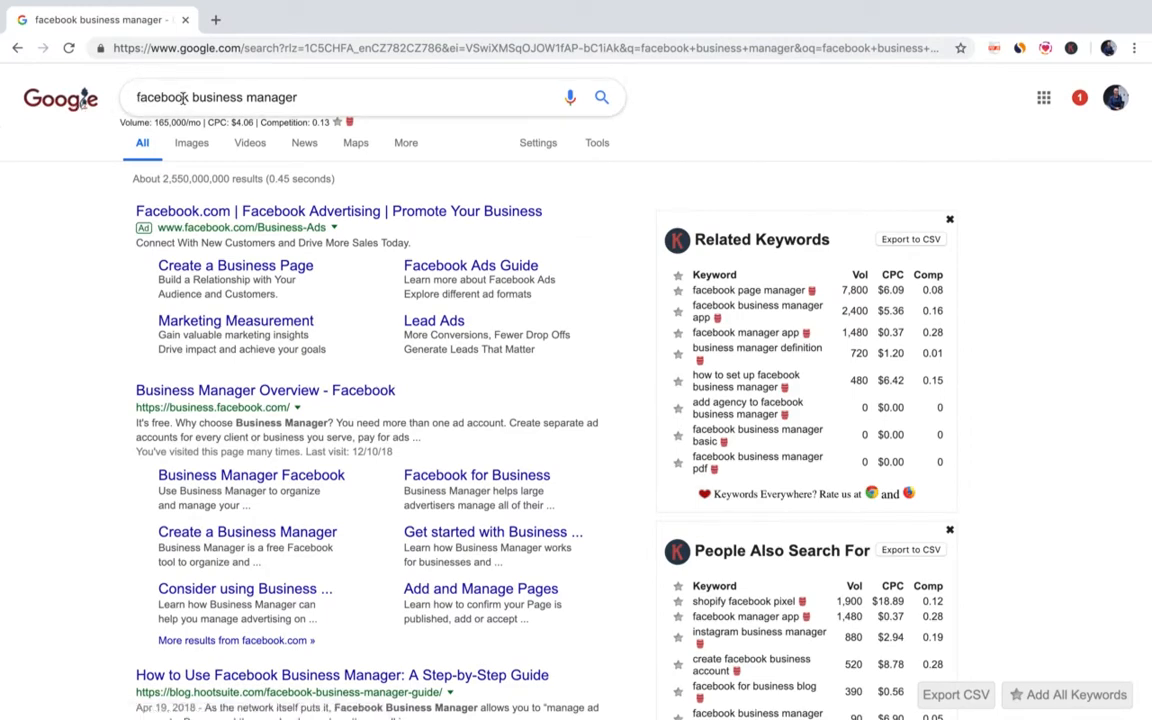
Step: Rerun the facebook business manager search and look over the Keywords Everywhere options
{"action": "left_click", "coordinate": [345, 97]}
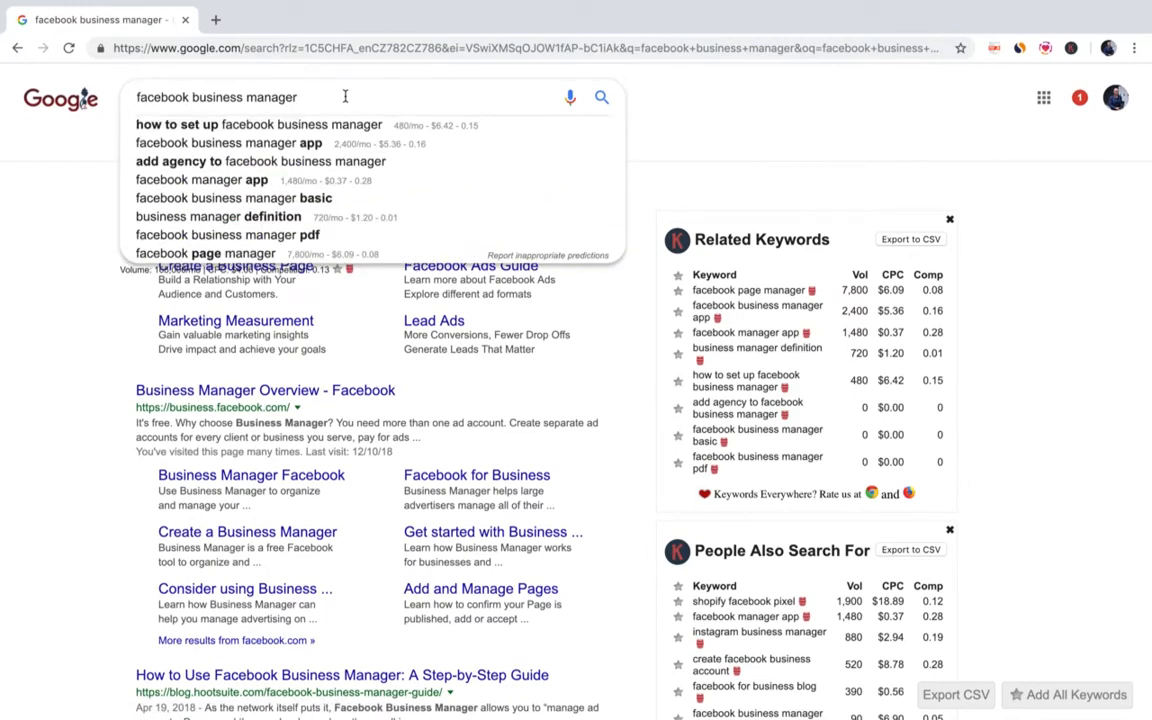
{"action": "key", "text": "Return"}
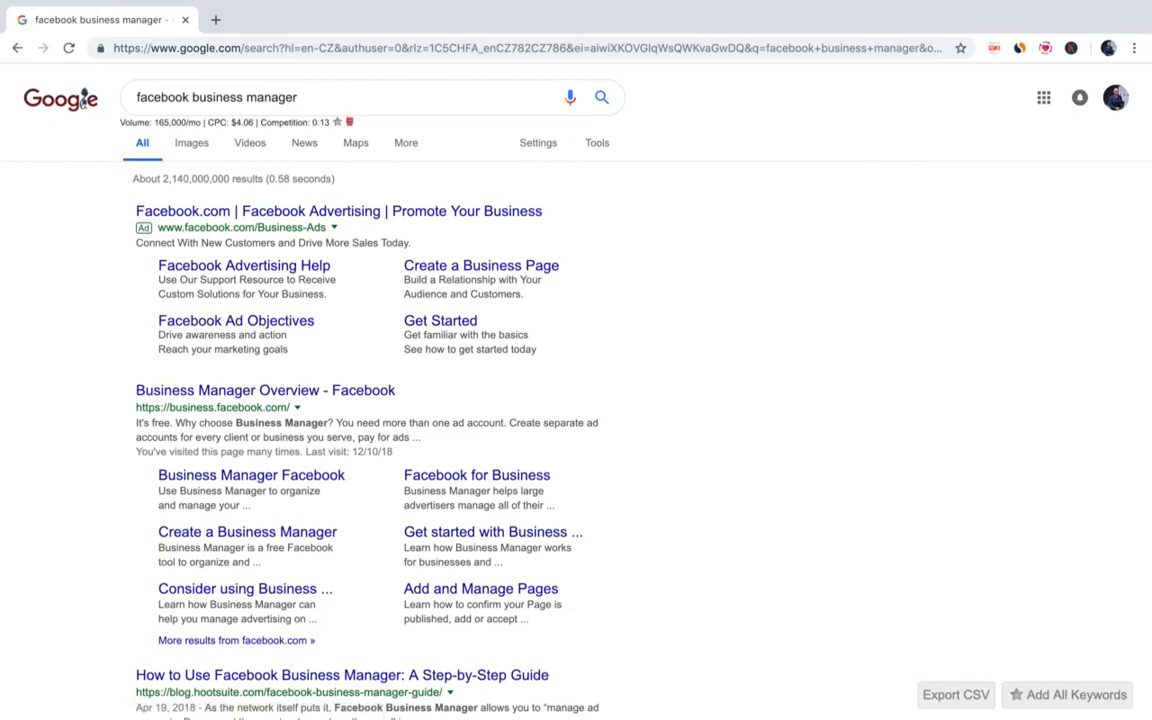
{"action": "scroll", "coordinate": [28, 337], "scroll_direction": "down", "scroll_amount": 1}
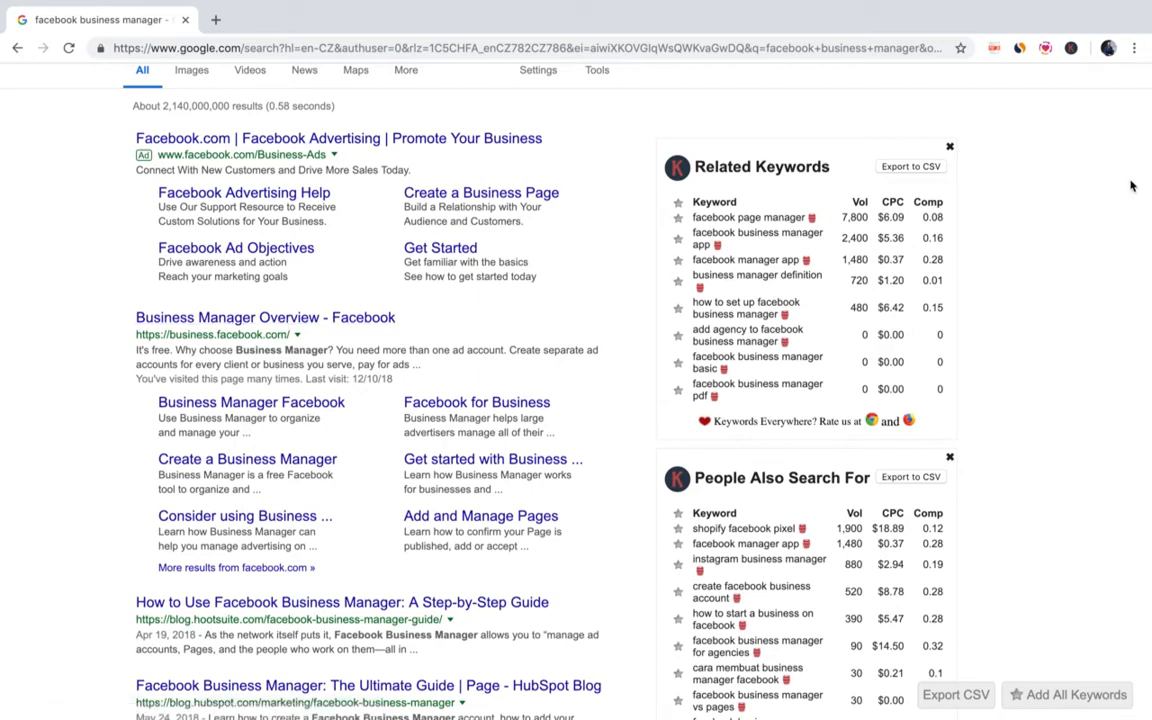
{"action": "scroll", "coordinate": [1088, 156], "scroll_direction": "up", "scroll_amount": 1}
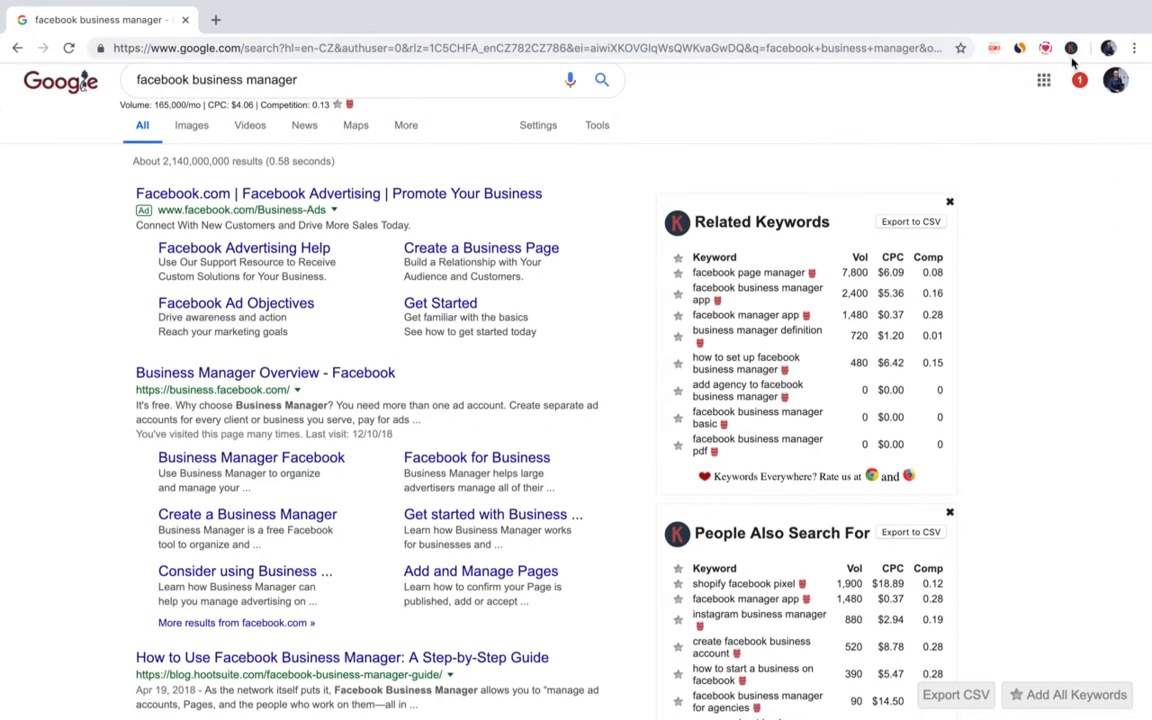
{"action": "left_click", "coordinate": [1071, 49]}
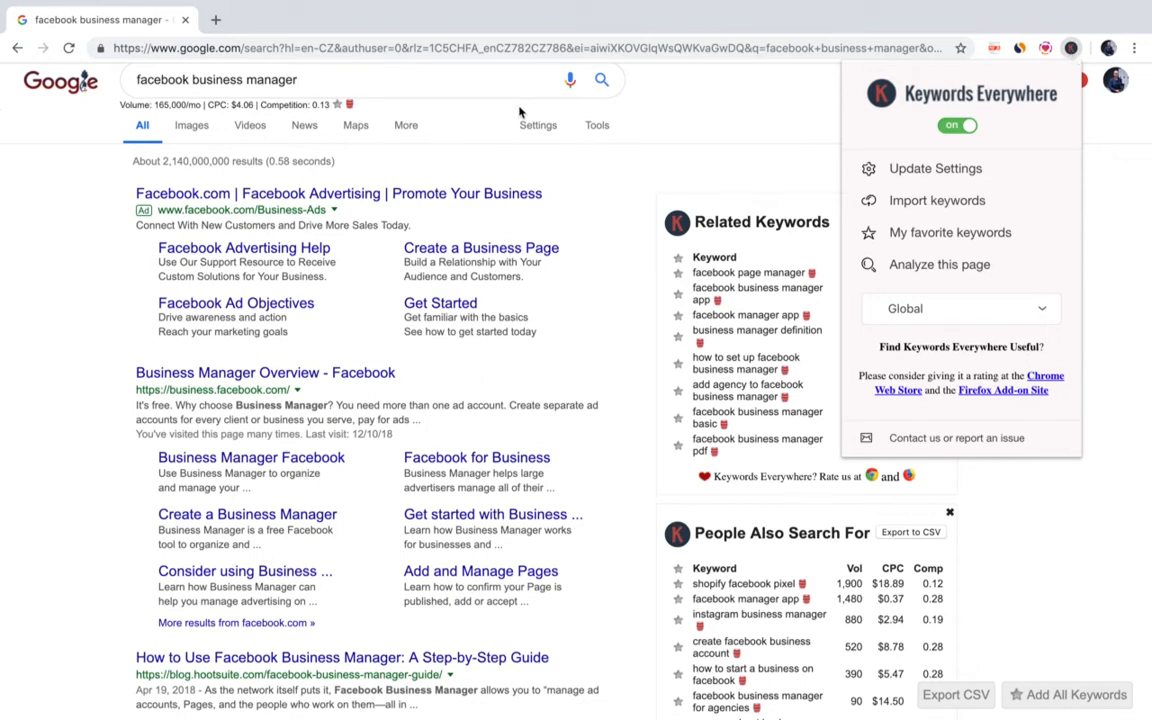
{"action": "scroll", "coordinate": [519, 112], "scroll_direction": "up", "scroll_amount": 1}
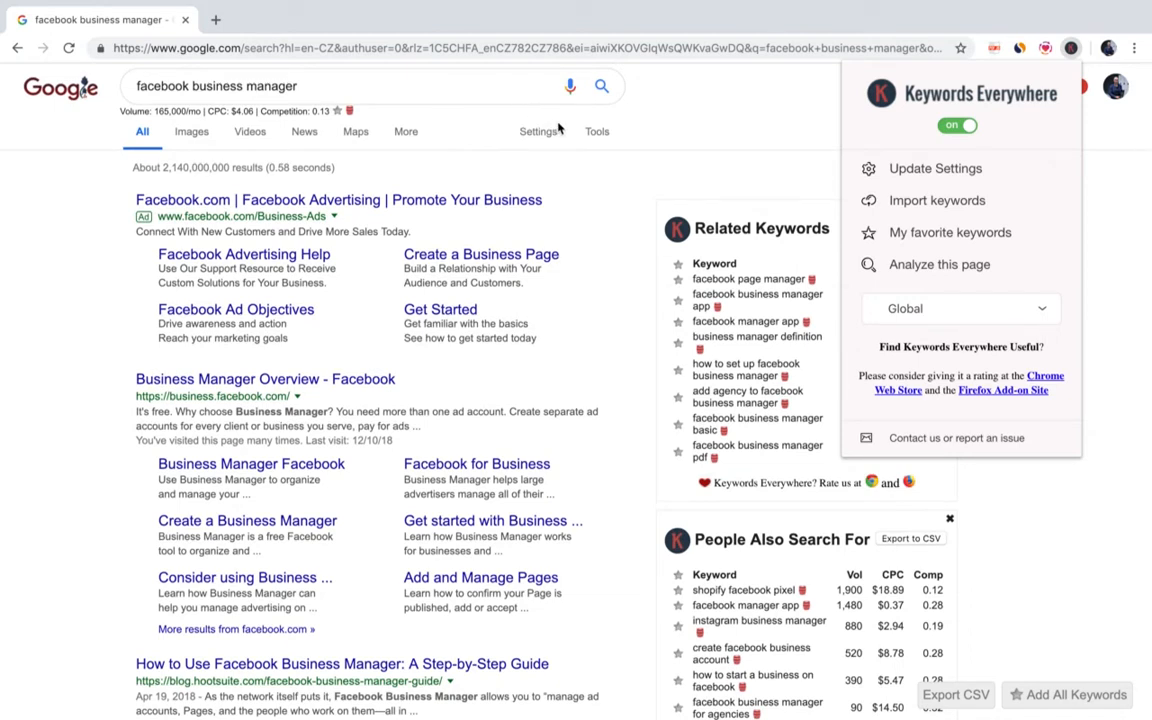
{"action": "left_click", "coordinate": [723, 160]}
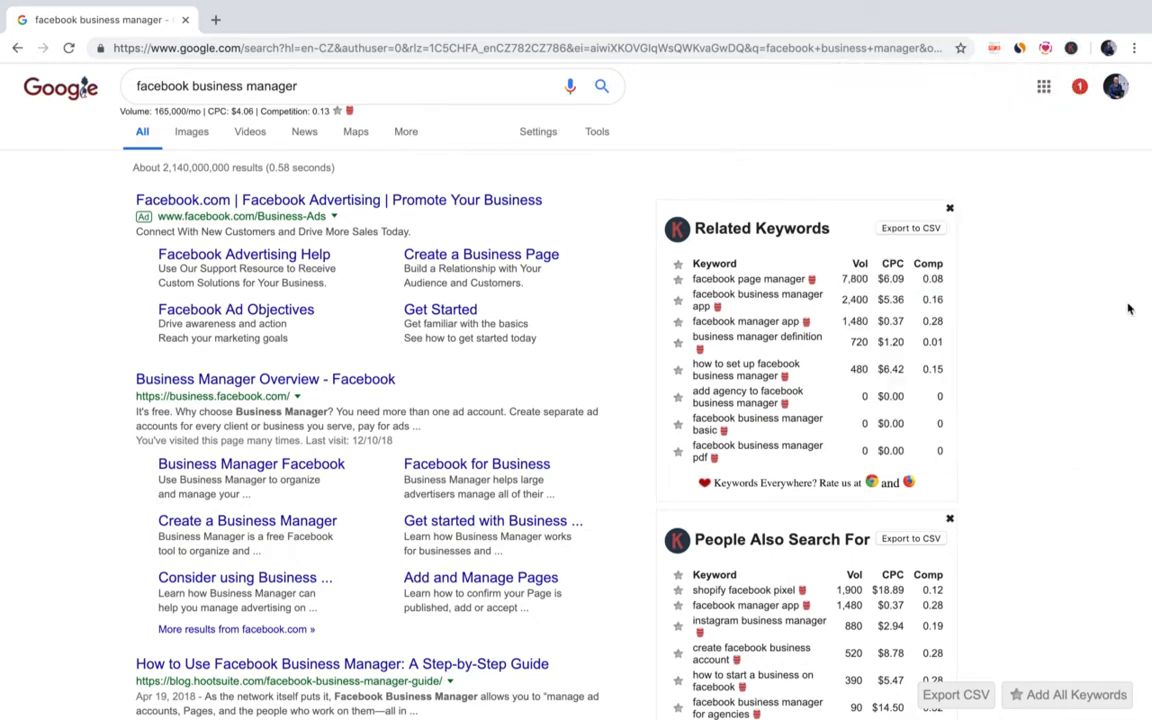
Step: Recheck Keywords Everywhere, then open the 'Business Manager Overview – Facebook' result
{"action": "scroll", "coordinate": [1048, 311], "scroll_direction": "down", "scroll_amount": 1}
{"action": "scroll", "coordinate": [1049, 311], "scroll_direction": "up", "scroll_amount": 1}
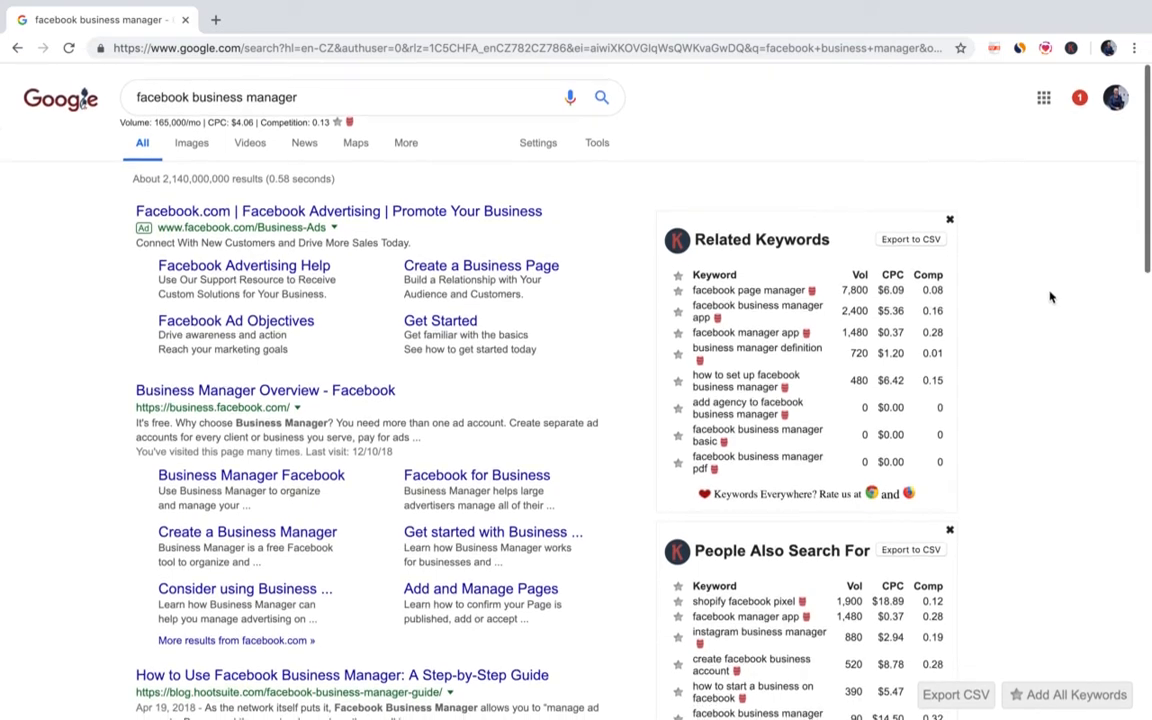
{"action": "left_click", "coordinate": [1074, 47]}
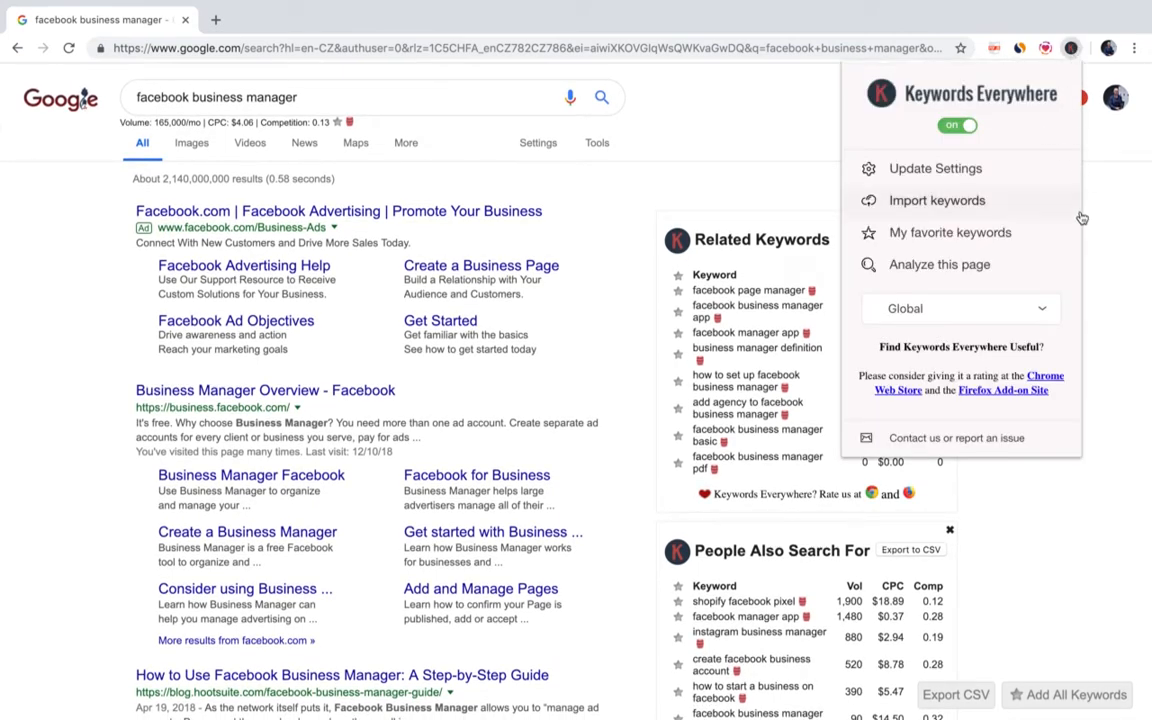
{"action": "left_click", "coordinate": [1108, 232]}
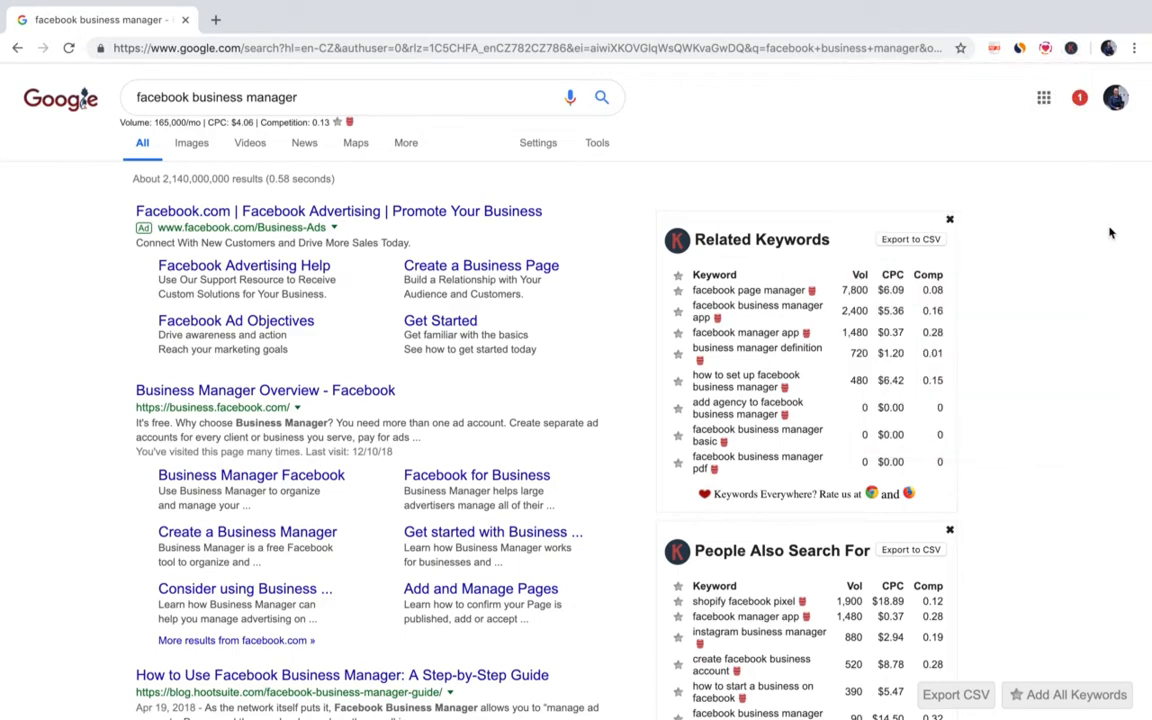
{"action": "scroll", "coordinate": [897, 405], "scroll_direction": "down", "scroll_amount": 1}
{"action": "scroll", "coordinate": [897, 405], "scroll_direction": "down", "scroll_amount": 8}
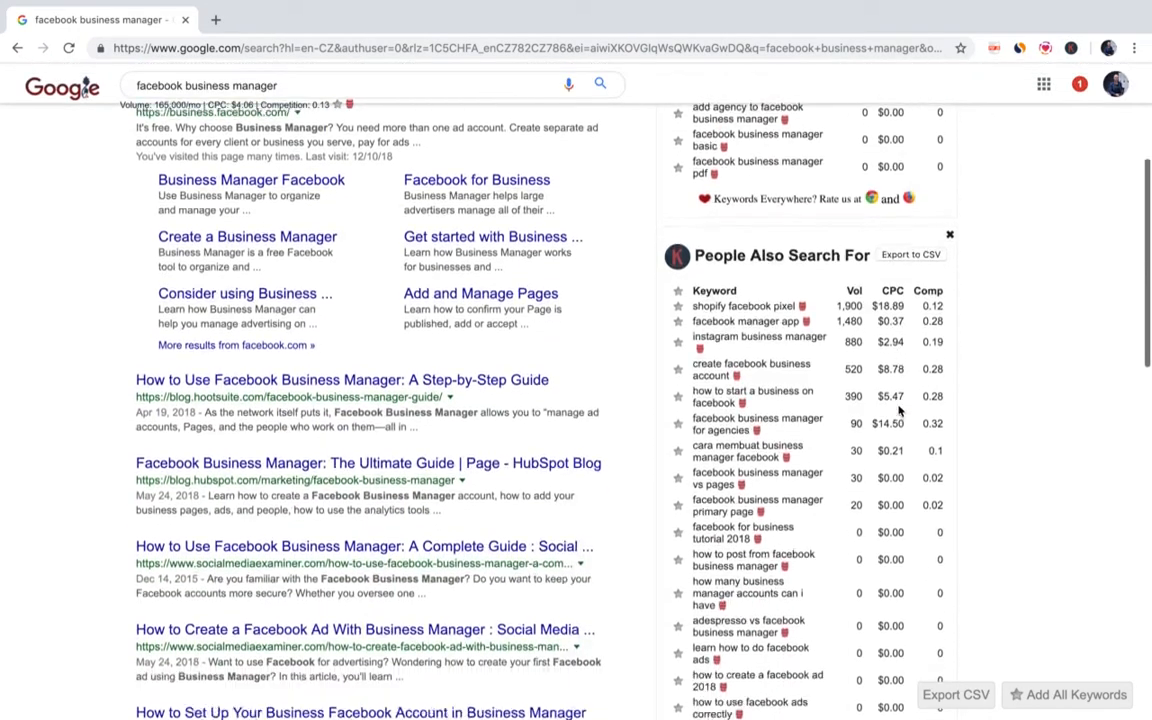
{"action": "scroll", "coordinate": [900, 408], "scroll_direction": "up", "scroll_amount": 8}
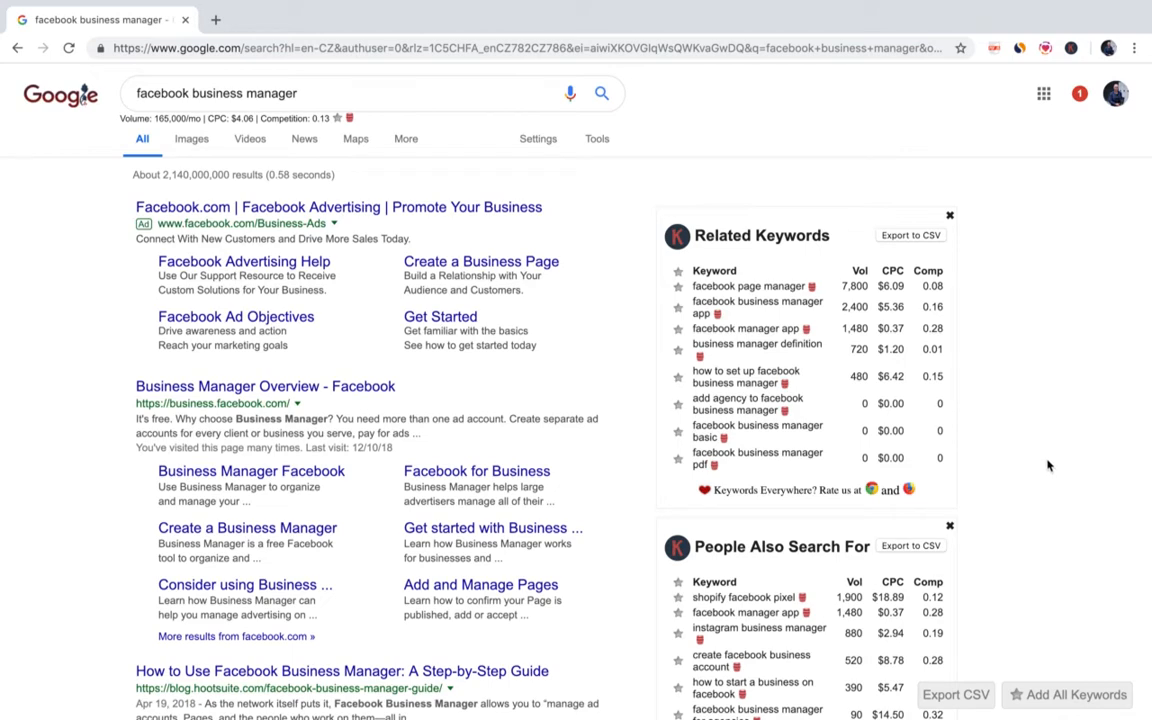
{"action": "scroll", "coordinate": [1050, 462], "scroll_direction": "down", "scroll_amount": 1}
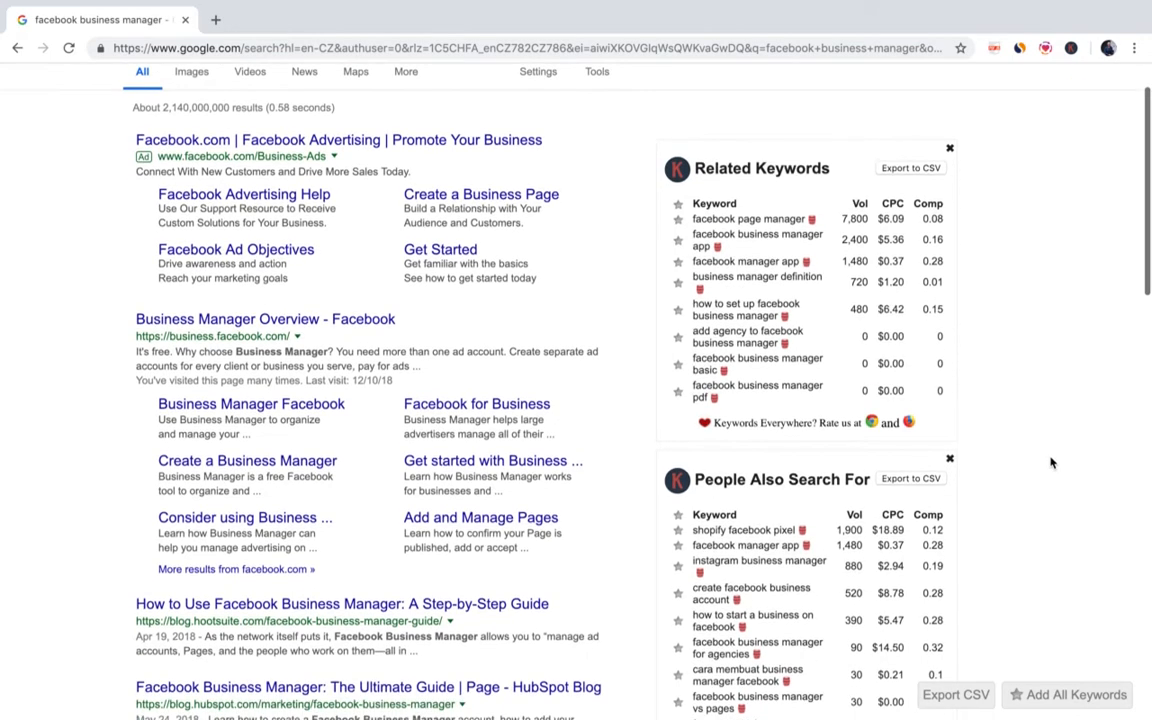
{"action": "left_click", "coordinate": [316, 321]}
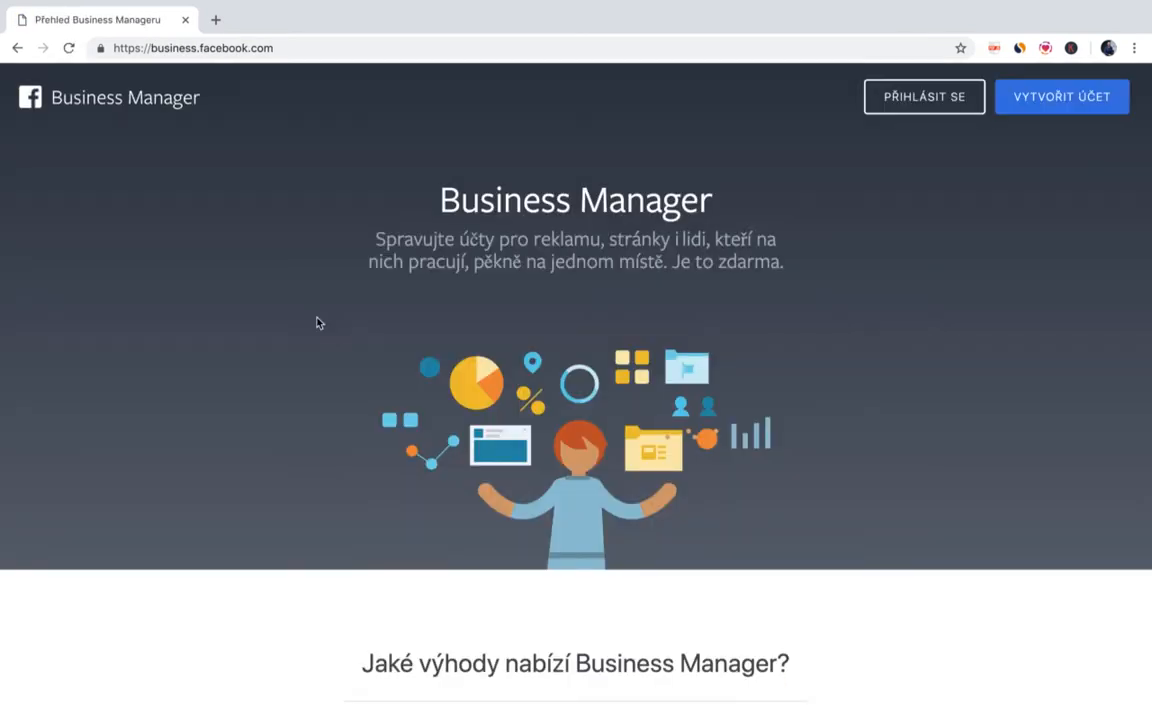
Step: Change the overview page from Čeština to English (US), then head to the Facebook login
{"action": "scroll", "coordinate": [318, 322], "scroll_direction": "down", "scroll_amount": 3}
{"action": "scroll", "coordinate": [320, 322], "scroll_direction": "up", "scroll_amount": 3}
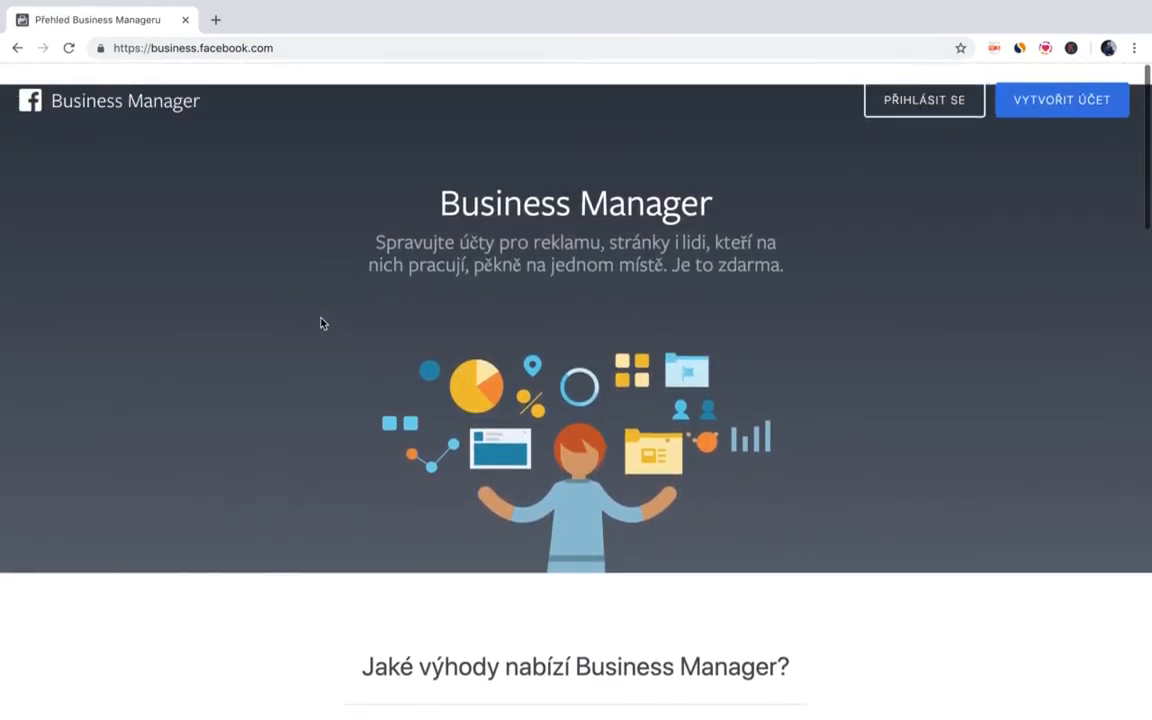
{"action": "scroll", "coordinate": [320, 323], "scroll_direction": "down", "scroll_amount": 15}
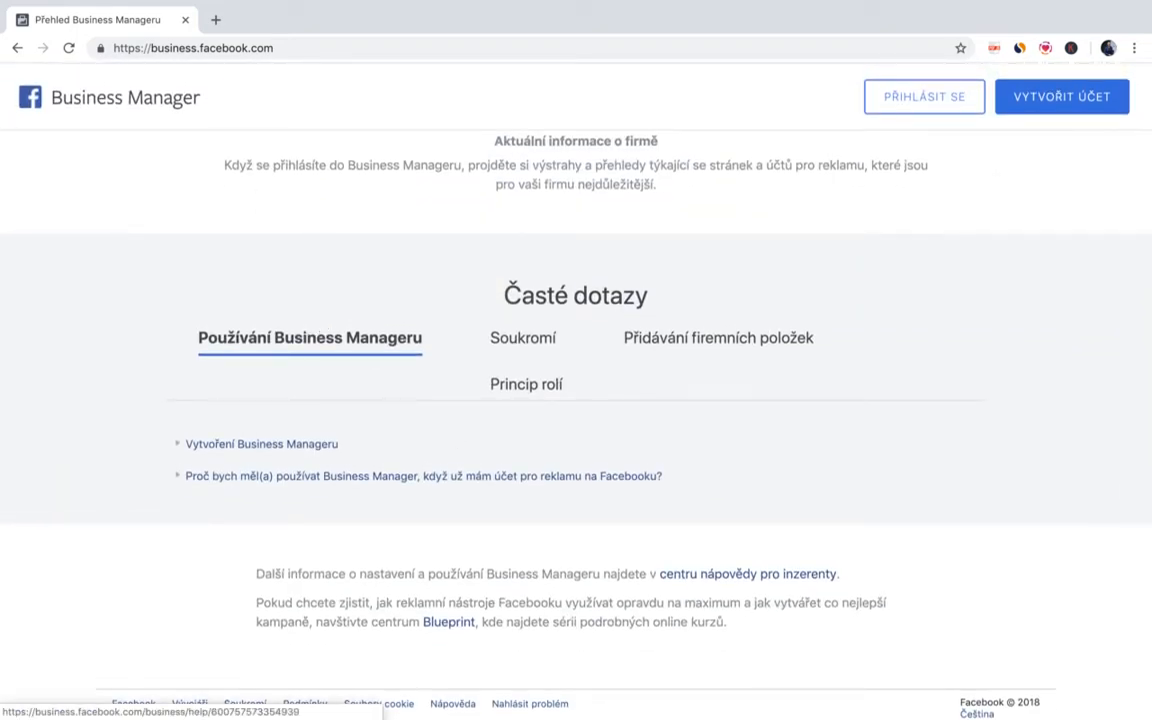
{"action": "left_click", "coordinate": [977, 712]}
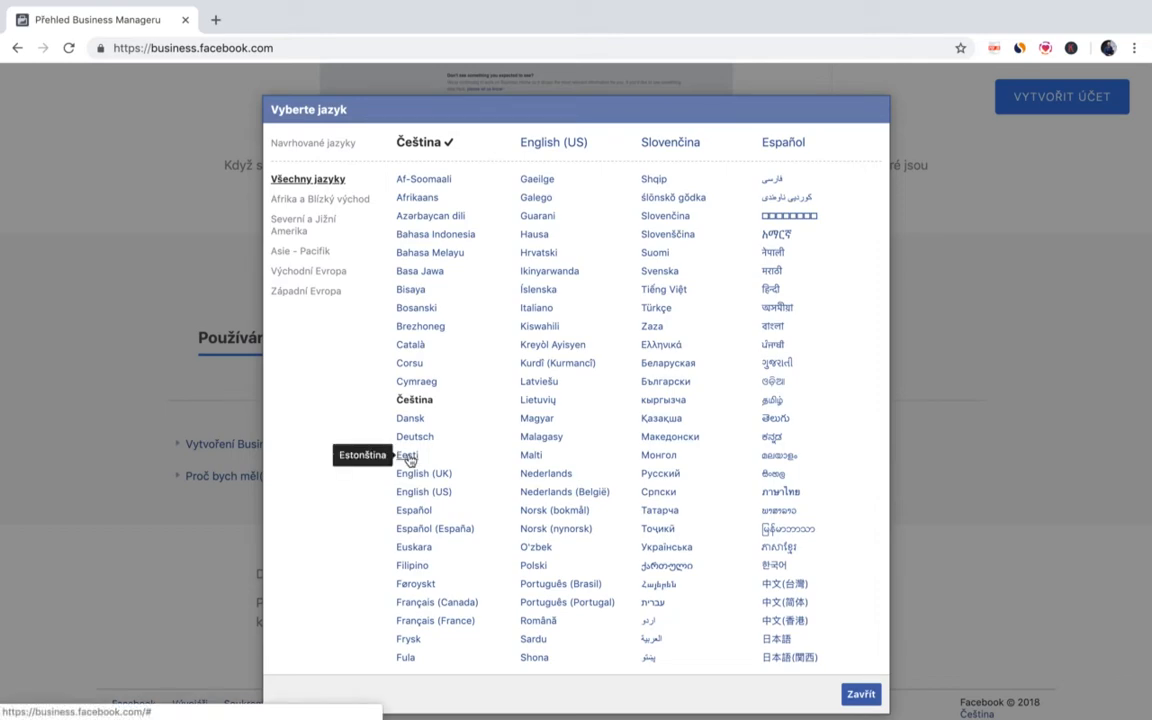
{"action": "left_click", "coordinate": [424, 491]}
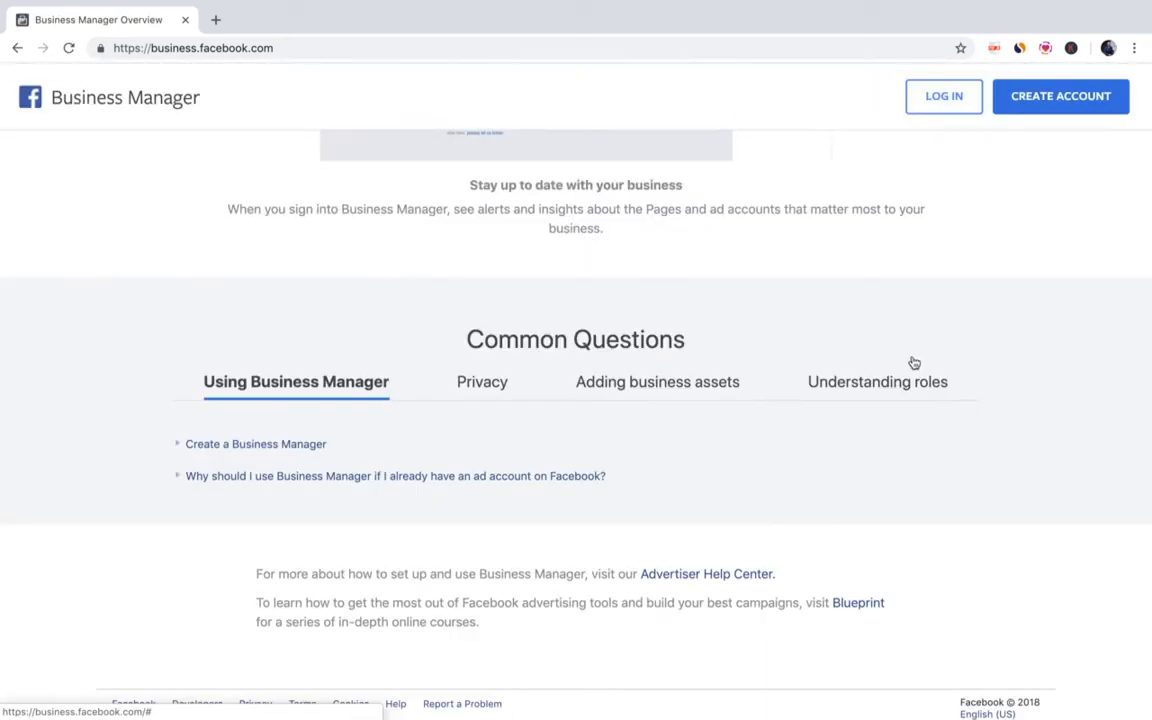
{"action": "scroll", "coordinate": [910, 360], "scroll_direction": "up", "scroll_amount": 20}
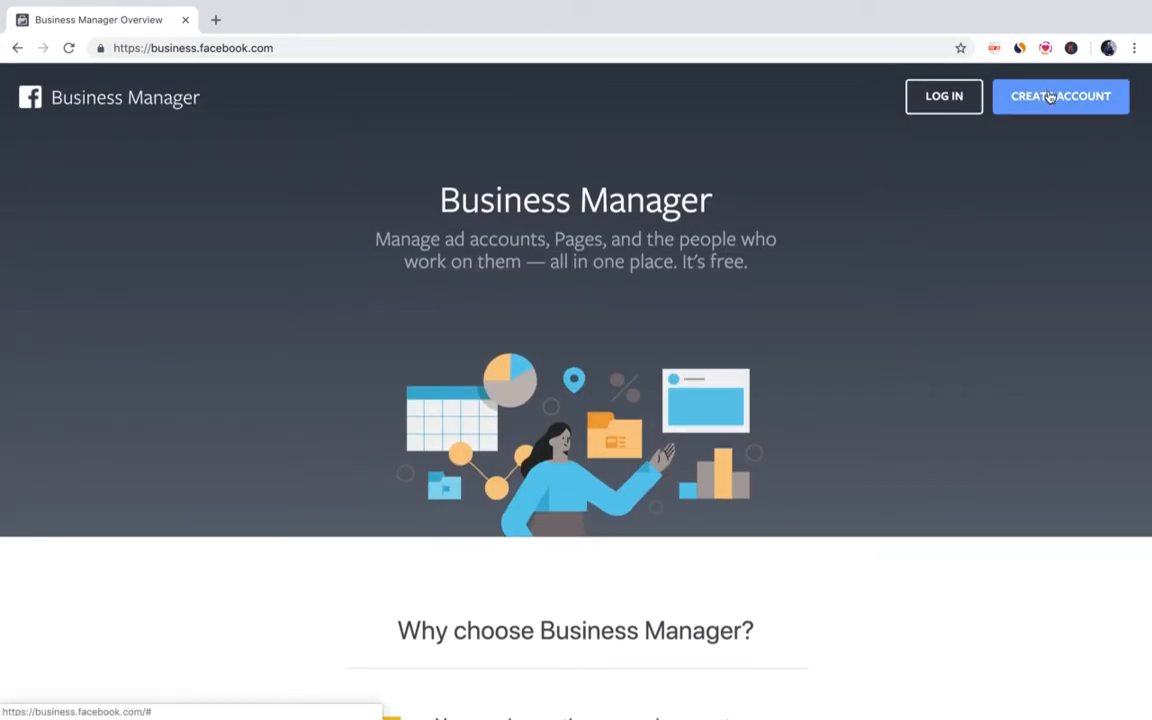
{"action": "left_click", "coordinate": [944, 92]}
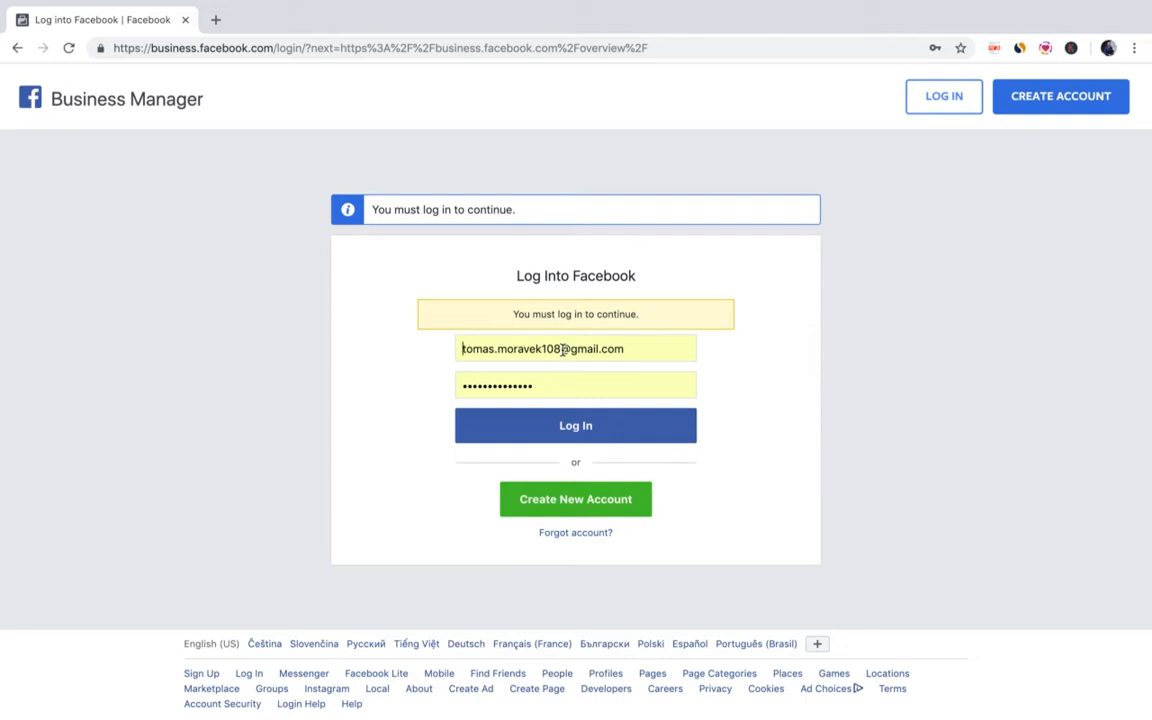
Step: Sign in with the saved account and look through the alternative two-factor verification options
{"action": "left_click", "coordinate": [621, 443]}
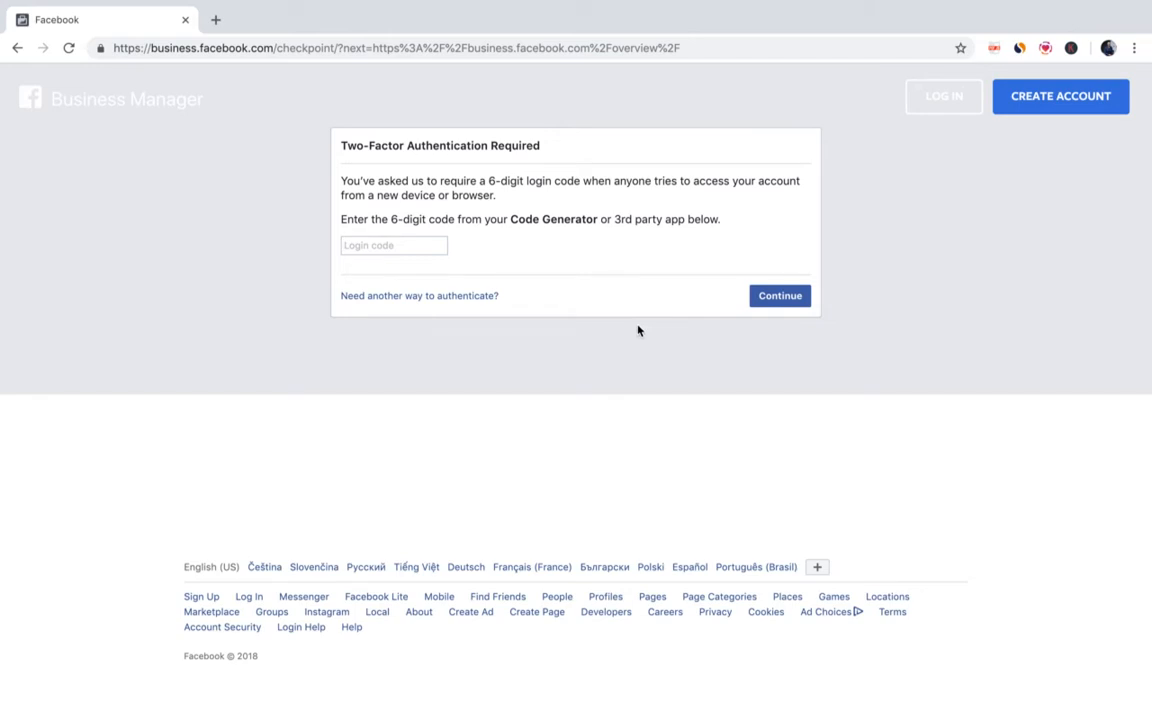
{"action": "left_click", "coordinate": [470, 296]}
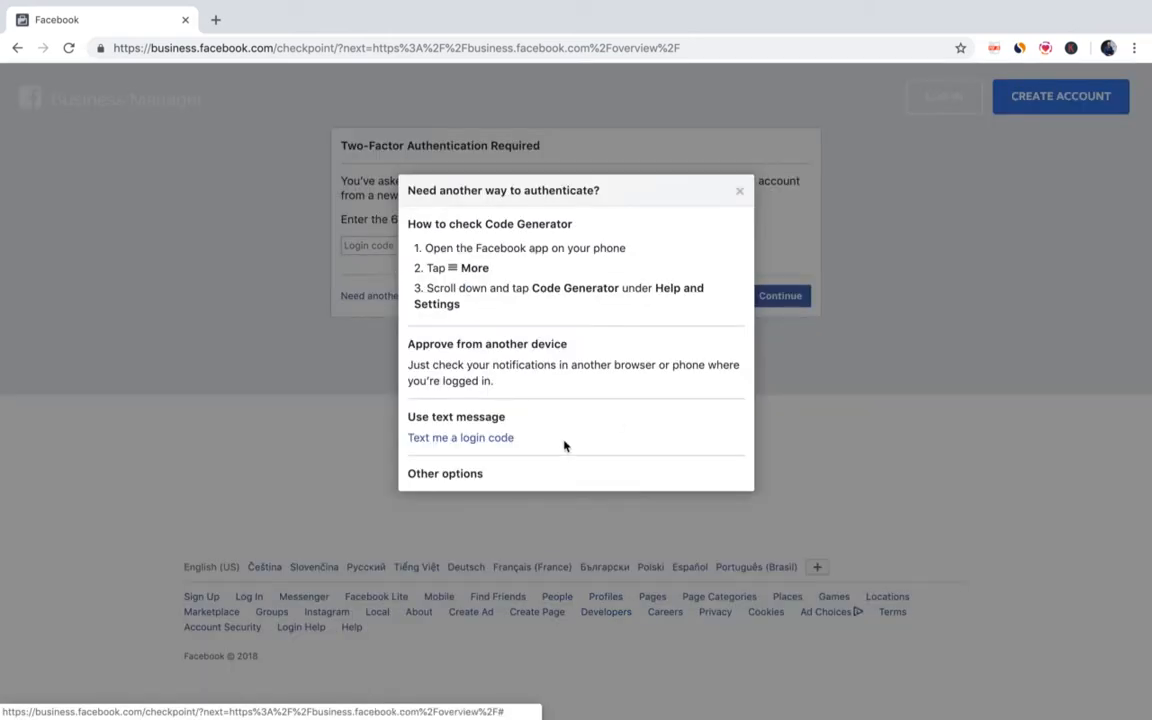
{"action": "left_click", "coordinate": [497, 440]}
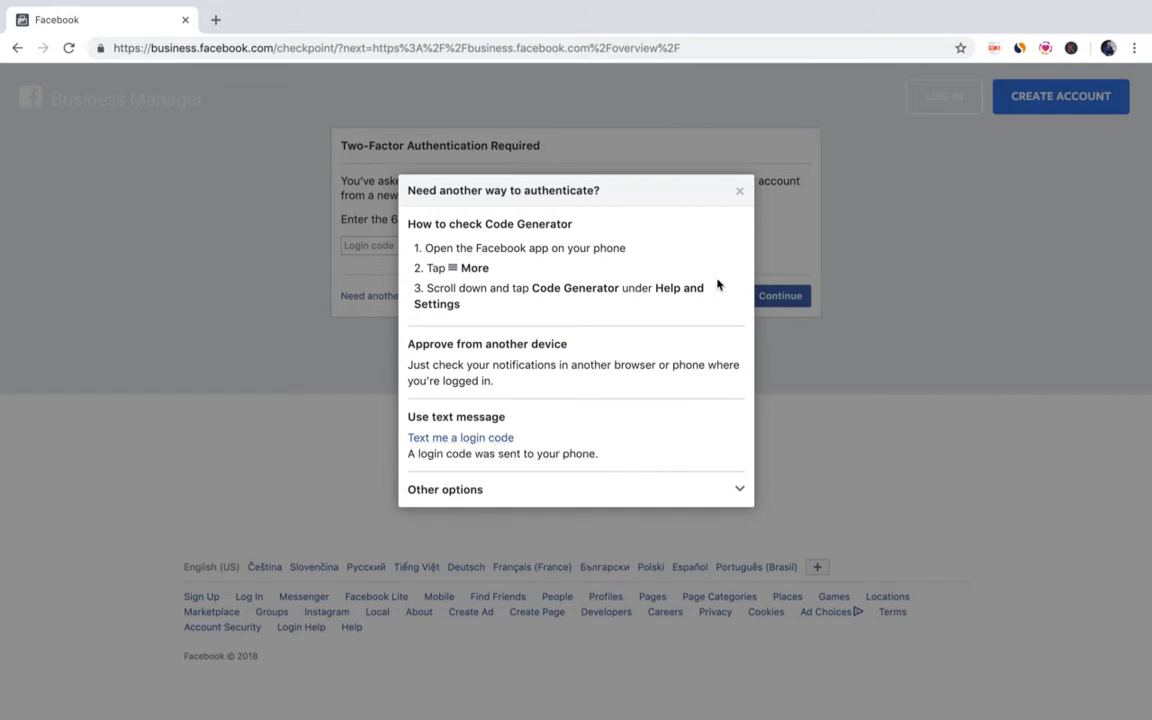
{"action": "left_click", "coordinate": [740, 194]}
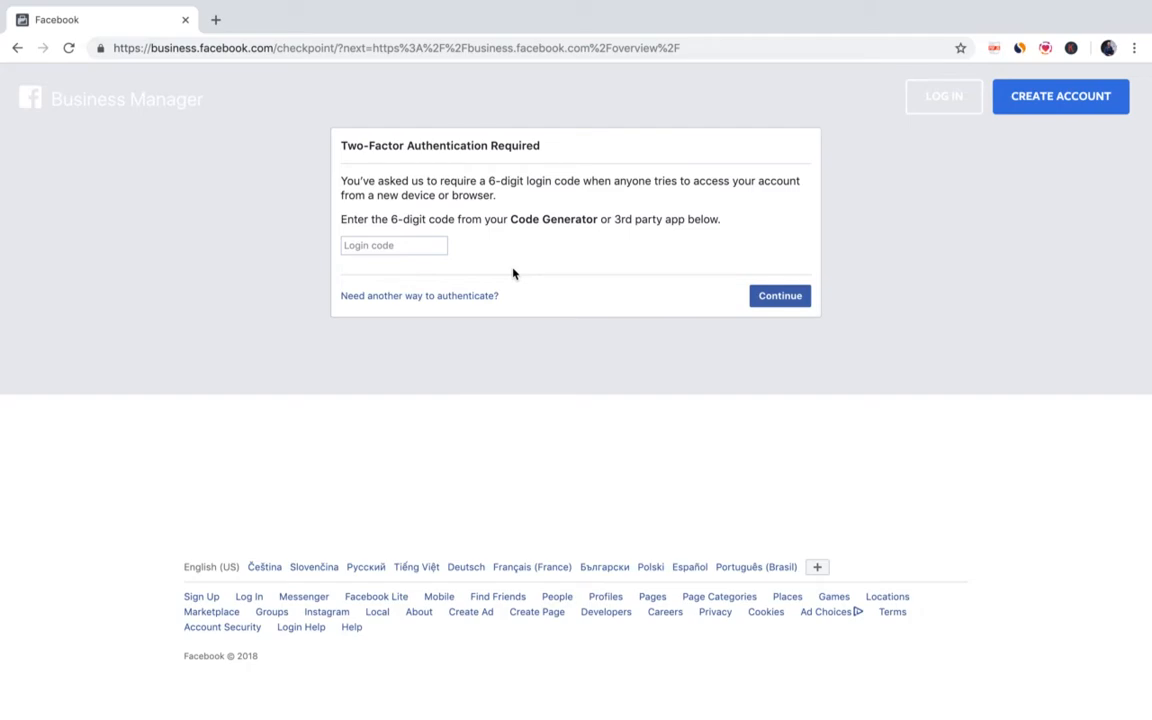
{"action": "key", "text": "super+Tab"}
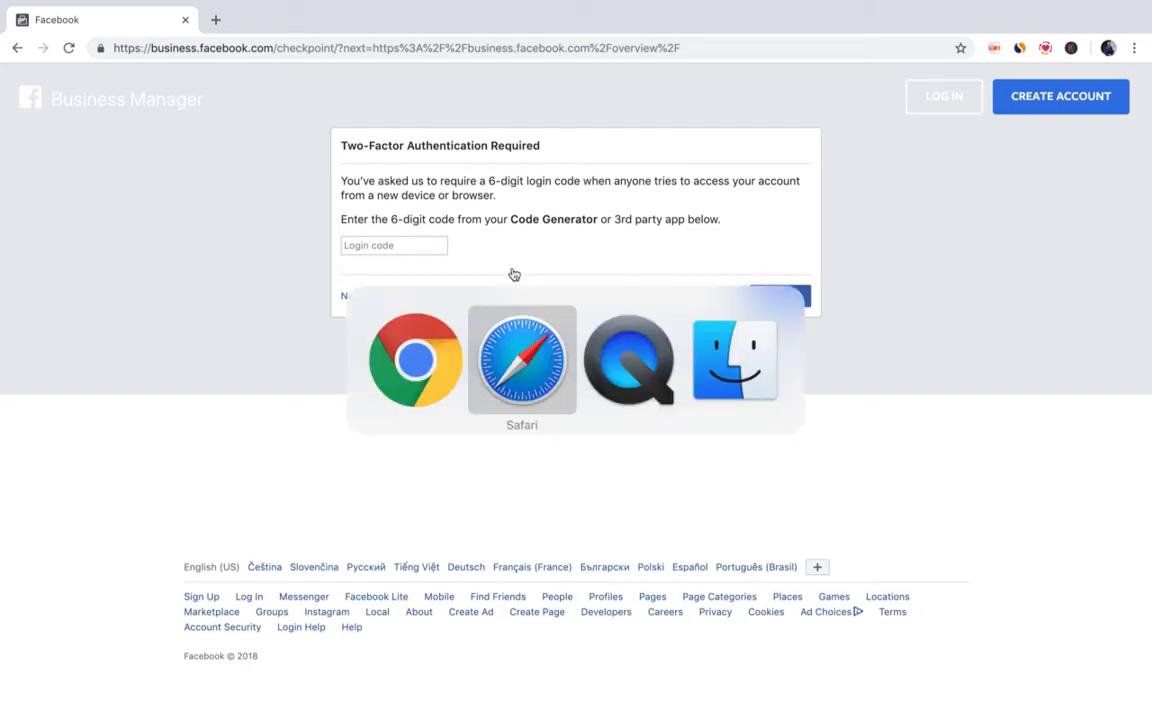
{"action": "key", "text": "super+Tab"}
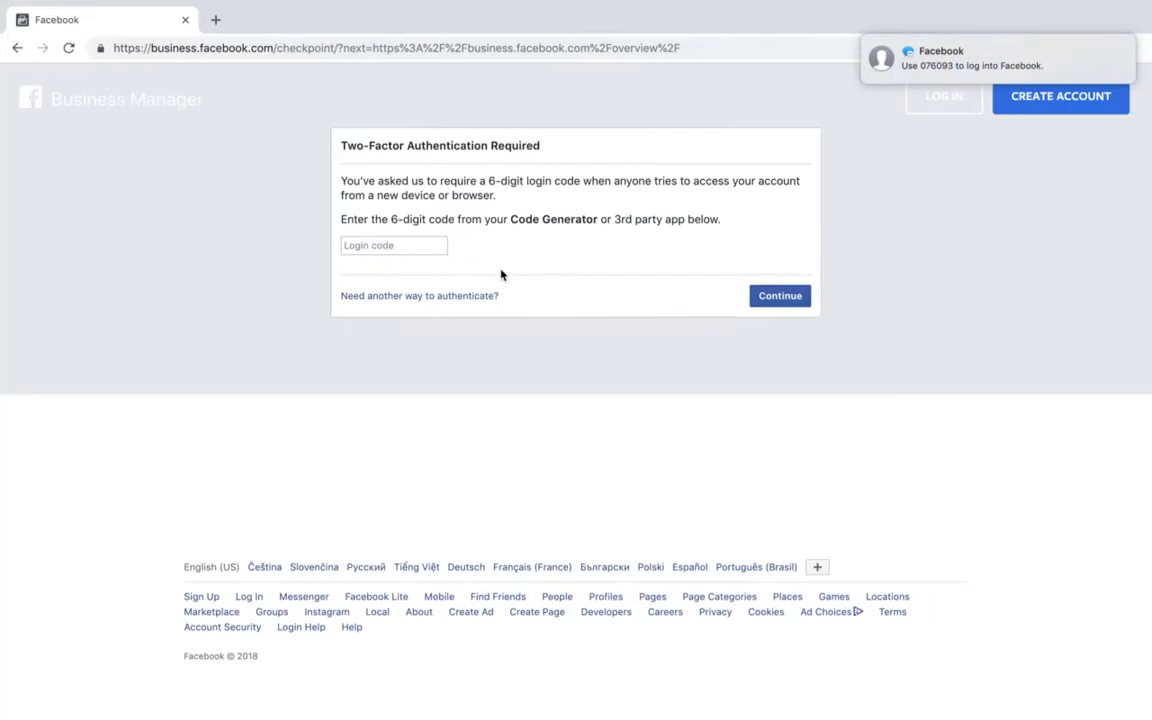
Step: Enter the six-digit login code from the Code Generator and submit it
{"action": "left_click", "coordinate": [401, 251]}
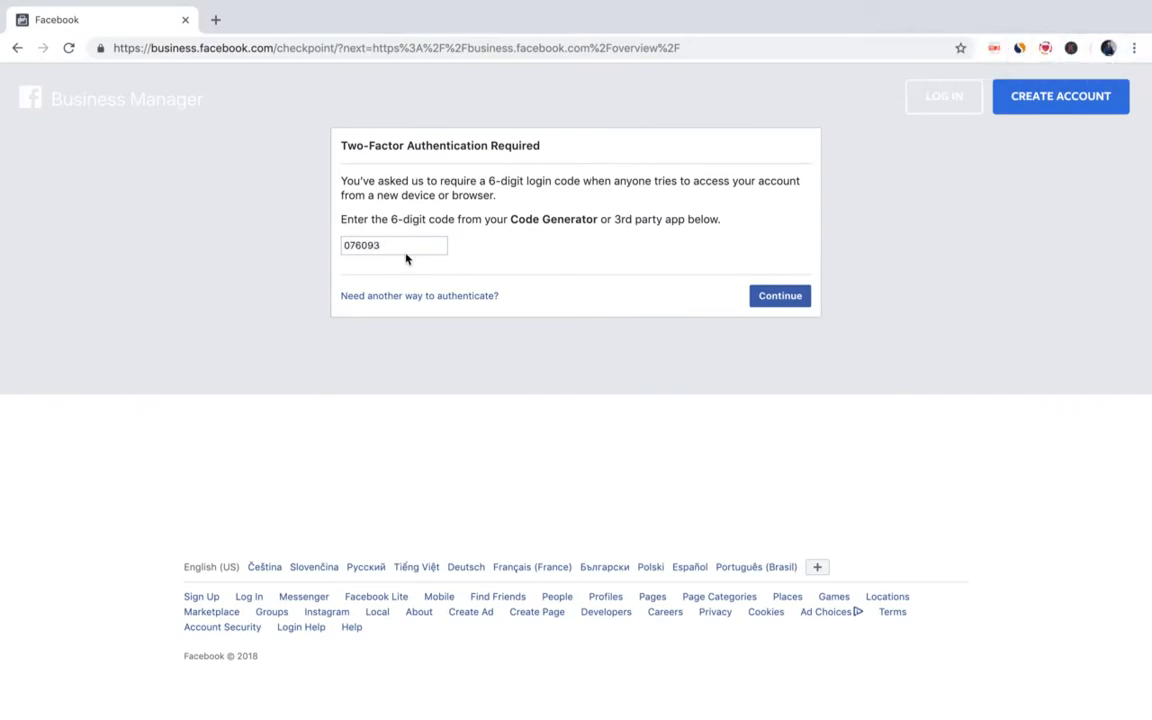
{"action": "left_click", "coordinate": [768, 299]}
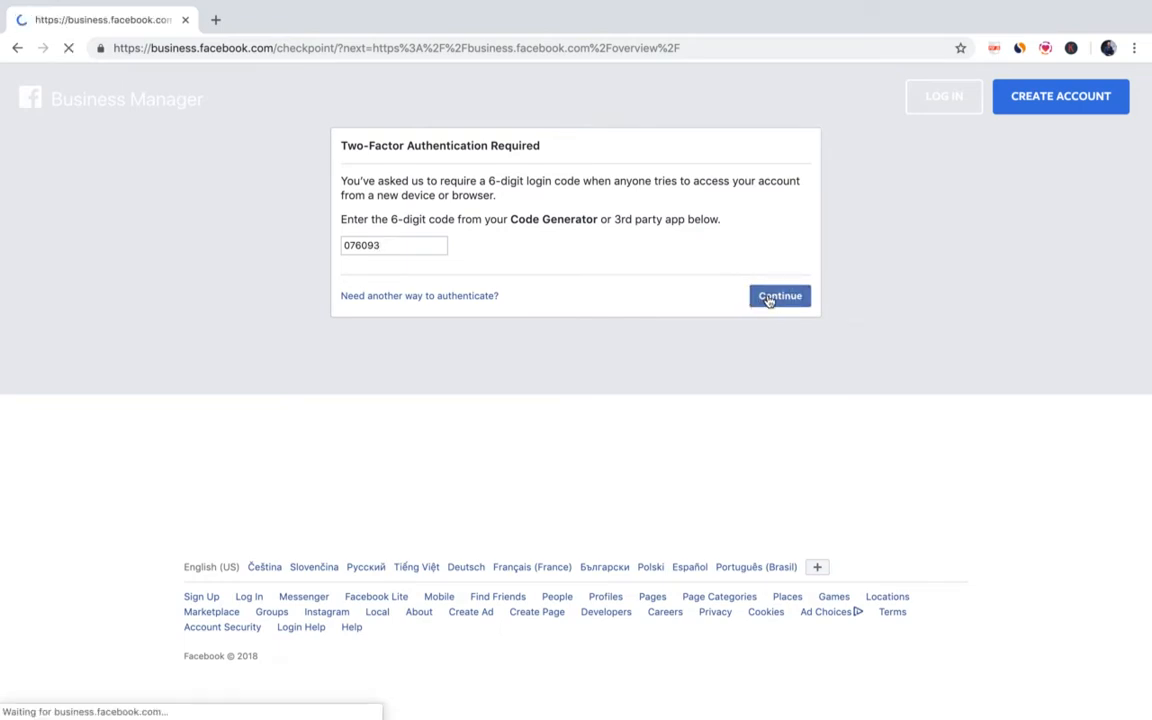
{"action": "left_click", "coordinate": [773, 287]}
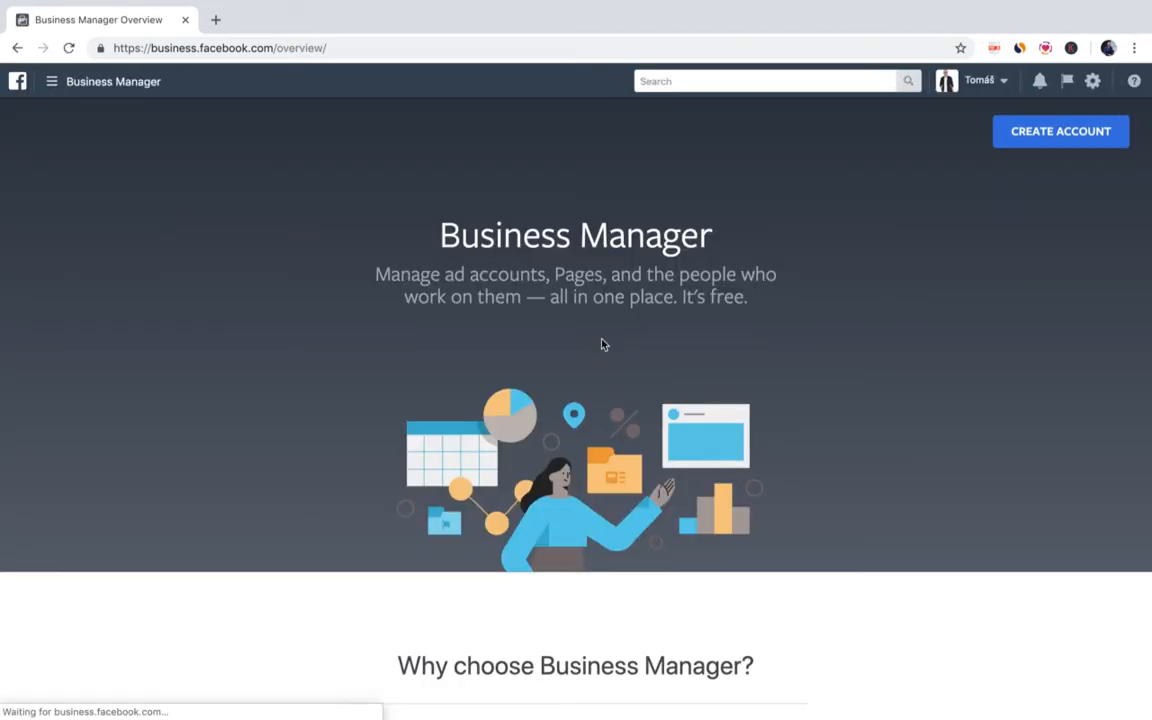
Step: Open the new Business Manager account form, then return to the Dynamic Ads Checklist in Safari
{"action": "left_click", "coordinate": [1031, 144]}
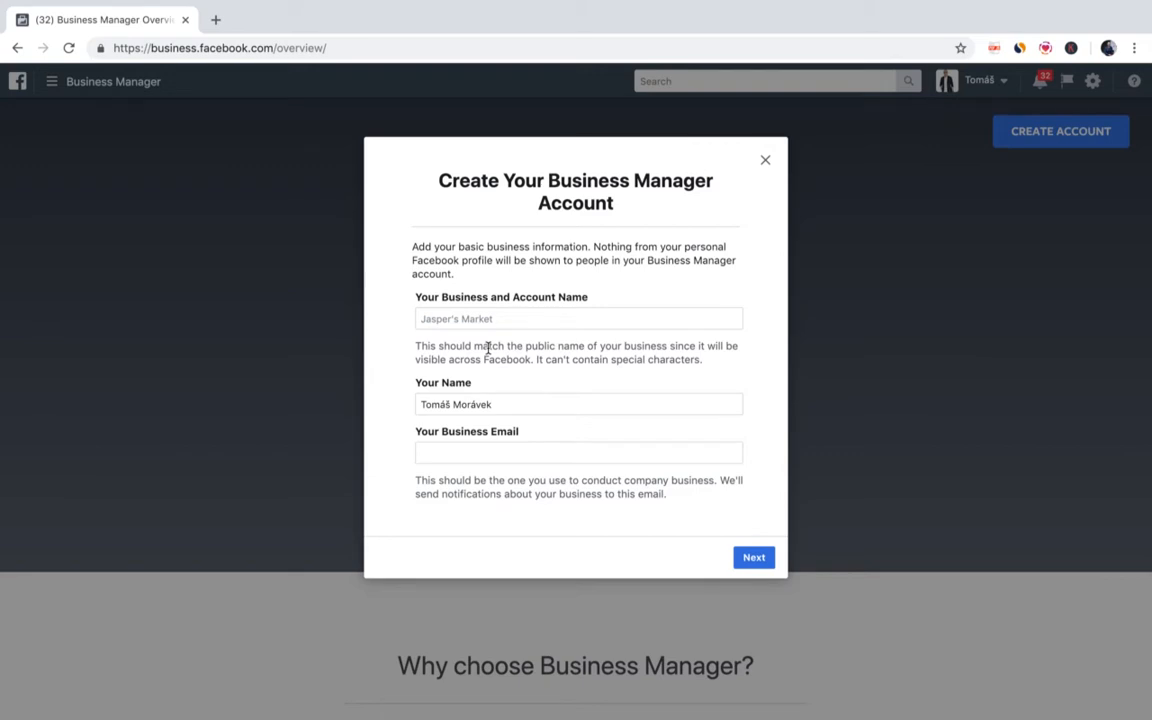
{"action": "key", "text": "super+Tab"}
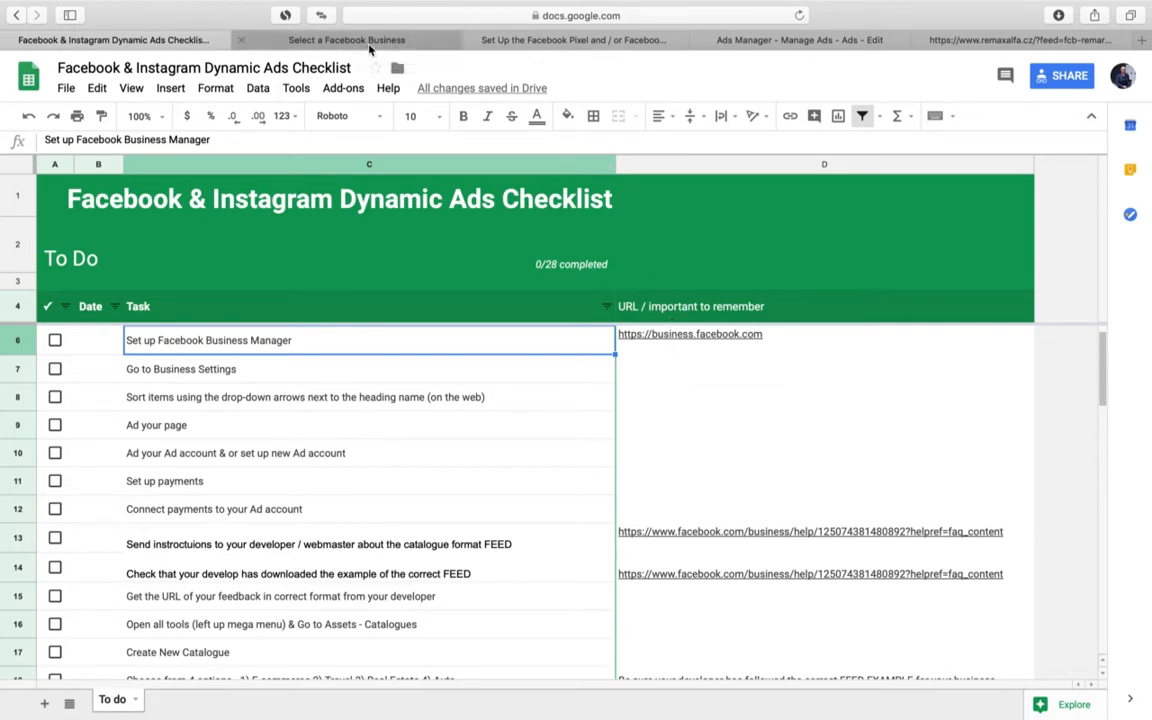
Step: Pick the REMAX Alfa BM business from the Facebook business chooser
{"action": "left_click", "coordinate": [358, 42]}
{"action": "left_click", "coordinate": [498, 358]}
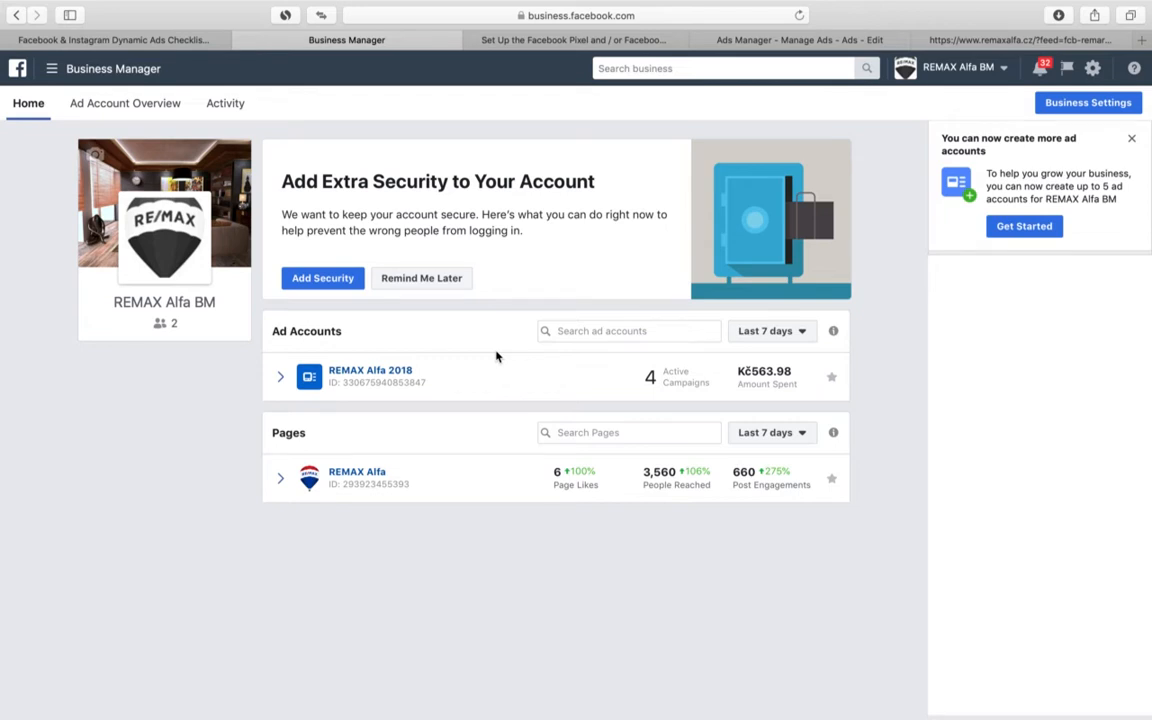
{"action": "left_click", "coordinate": [114, 70]}
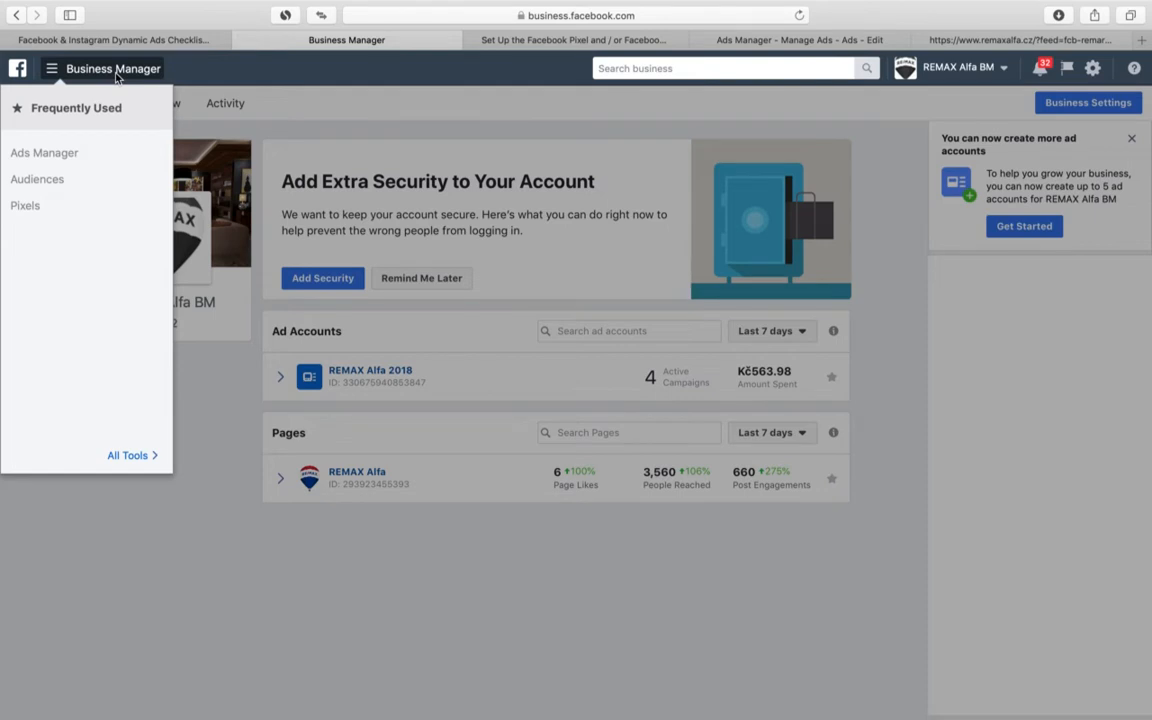
{"action": "mouse_move", "coordinate": [140, 452]}
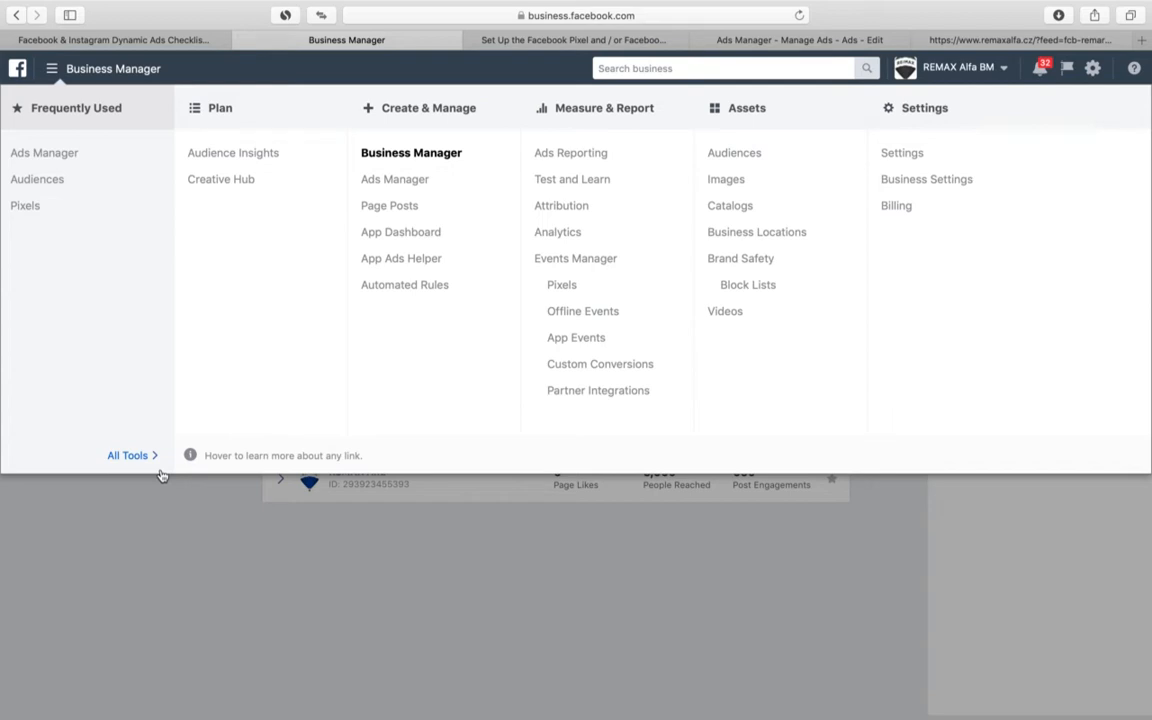
{"action": "left_click", "coordinate": [797, 640]}
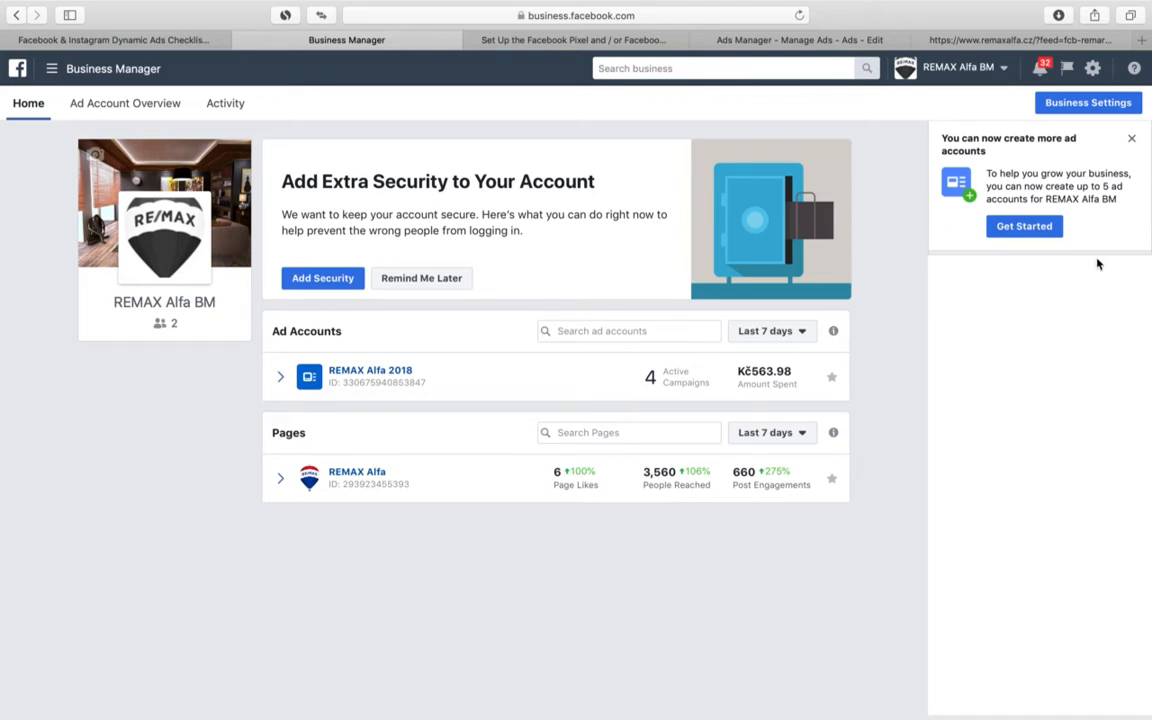
Step: Go to Business Settings and start inviting a new person under Users > People
{"action": "left_click", "coordinate": [1088, 73]}
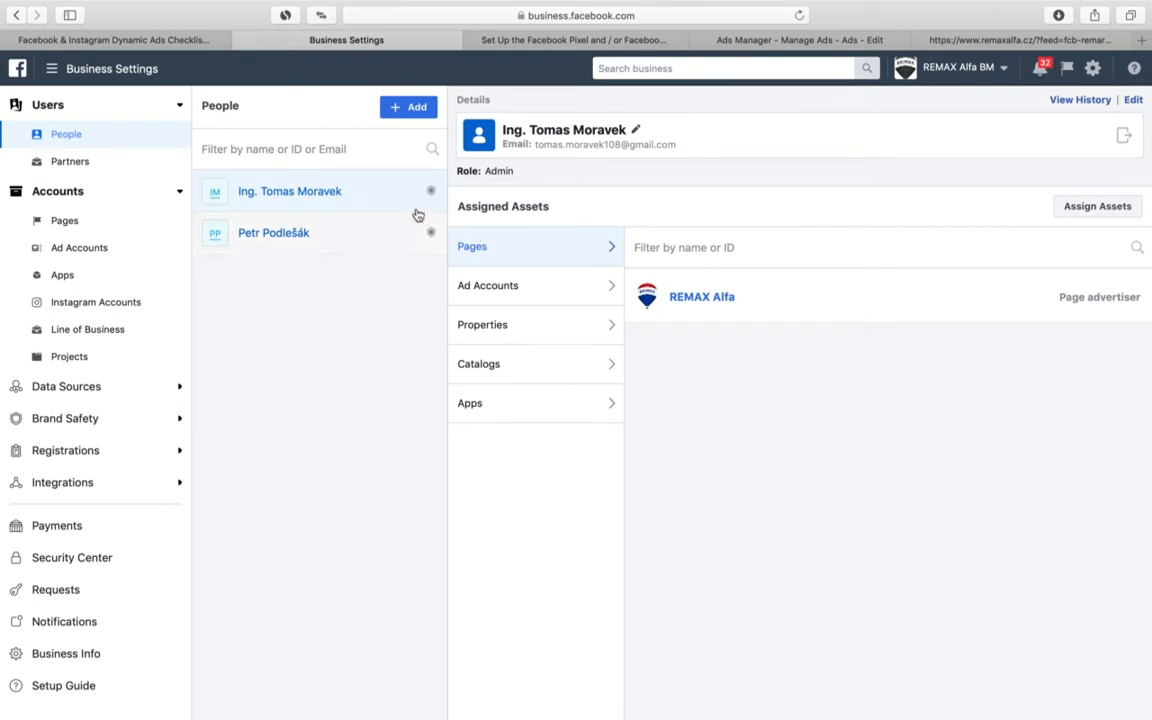
{"action": "left_click", "coordinate": [417, 112]}
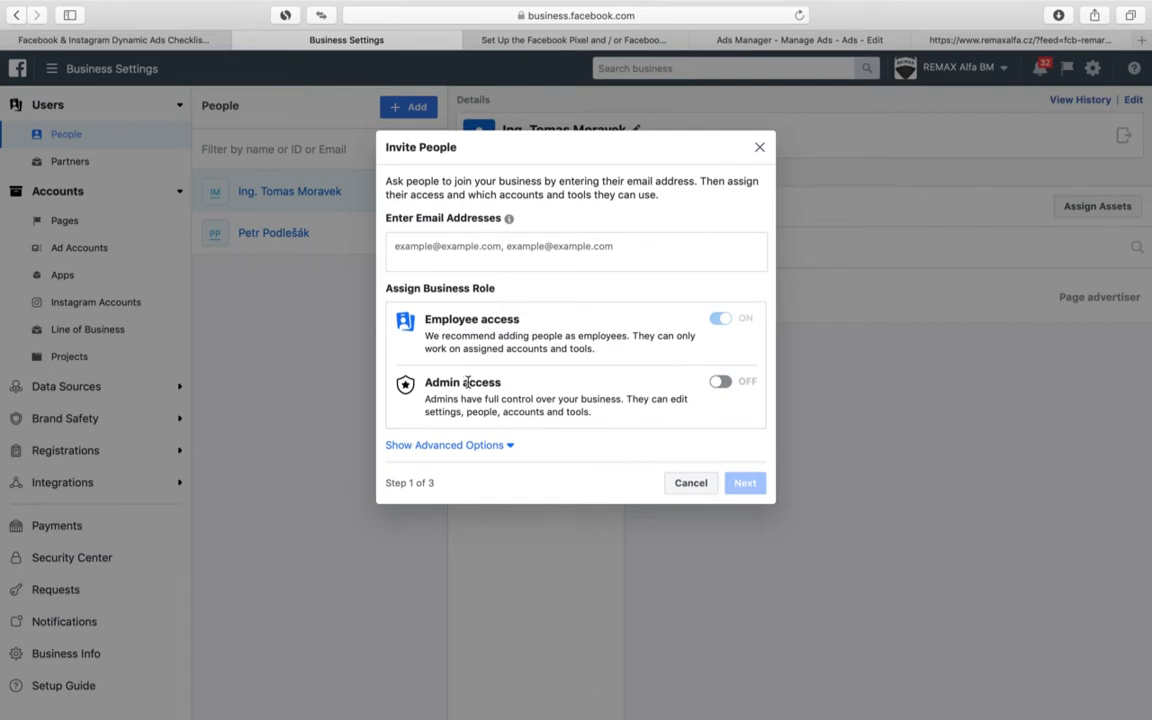
Step: Dismiss the Invite People dialog without inviting anyone and reload Business Settings
{"action": "left_click", "coordinate": [760, 148]}
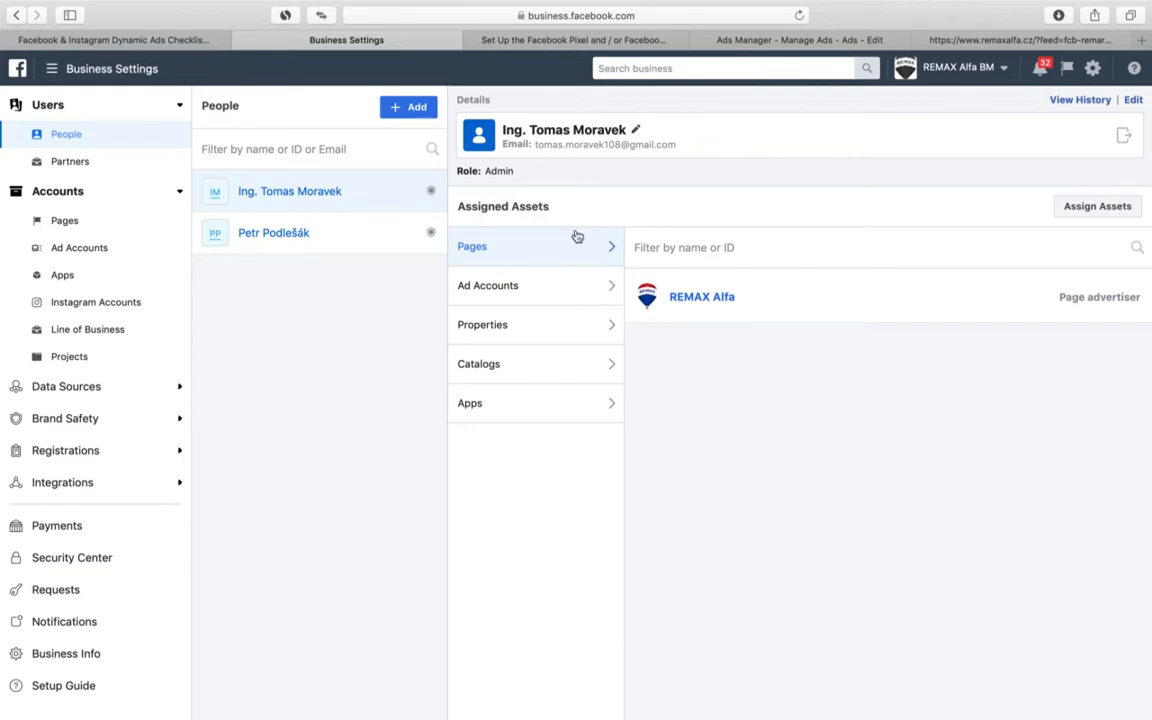
{"action": "left_click", "coordinate": [1091, 72]}
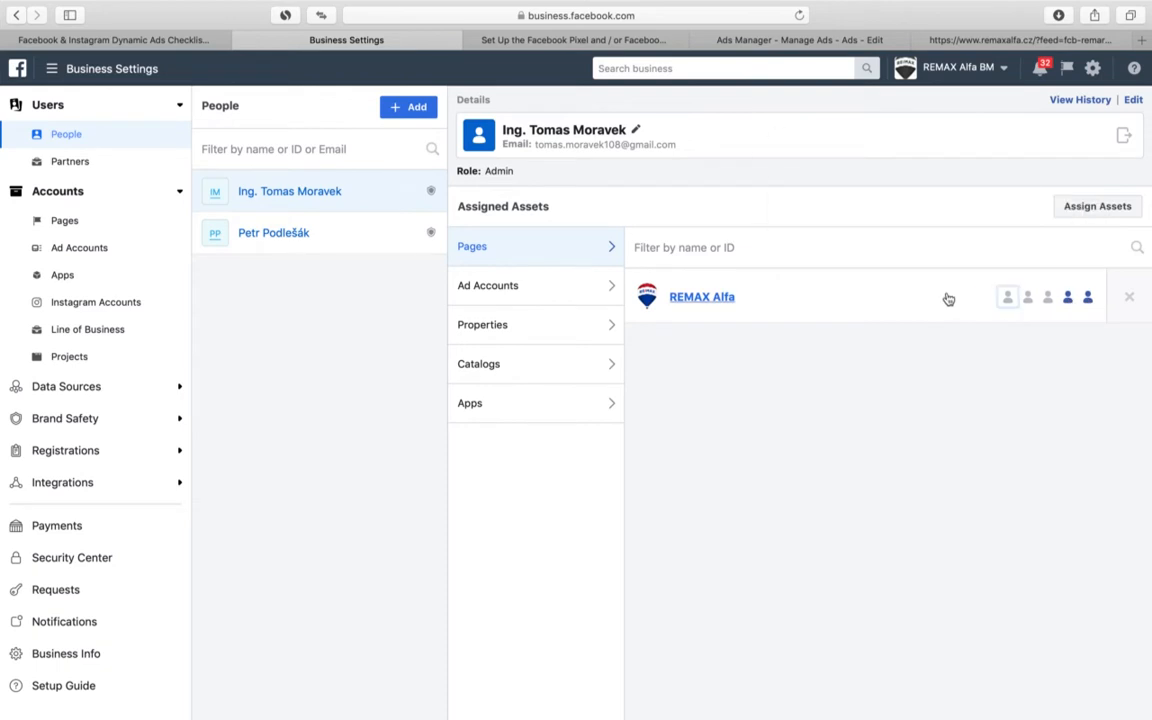
Step: Assign REMAX ALFA CATALOGUE to the admin as Catalog Admin and check the Assigned Assets tabs
{"action": "left_click", "coordinate": [1083, 208]}
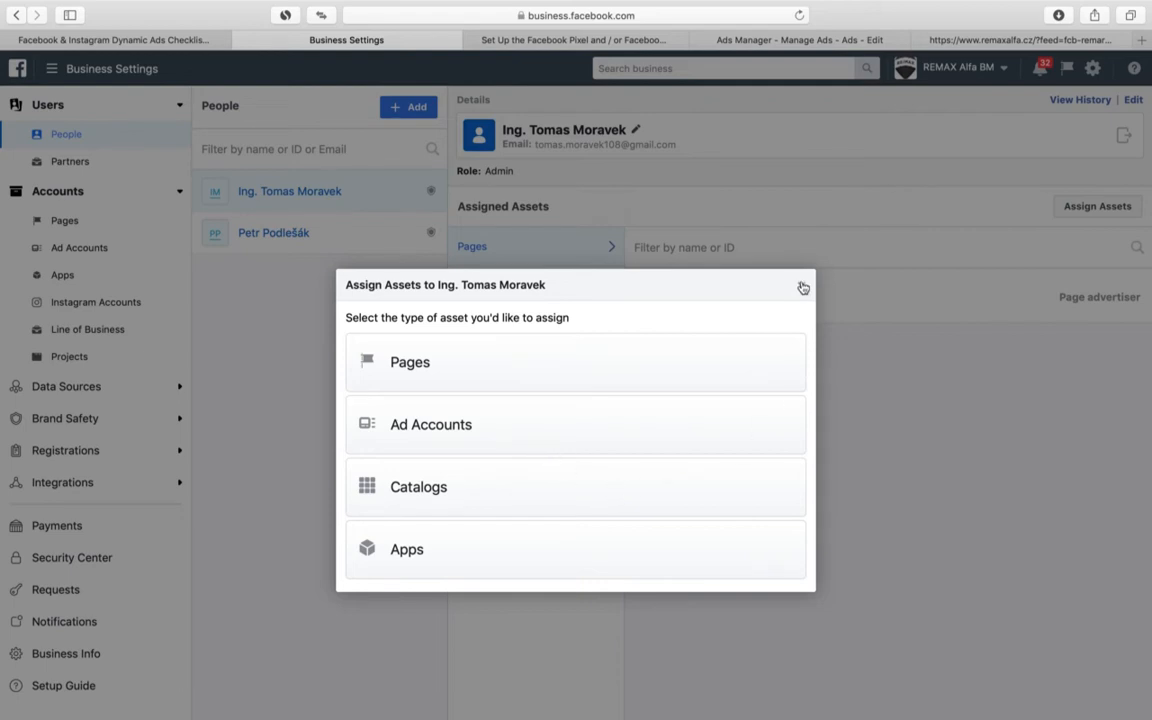
{"action": "left_click", "coordinate": [628, 485]}
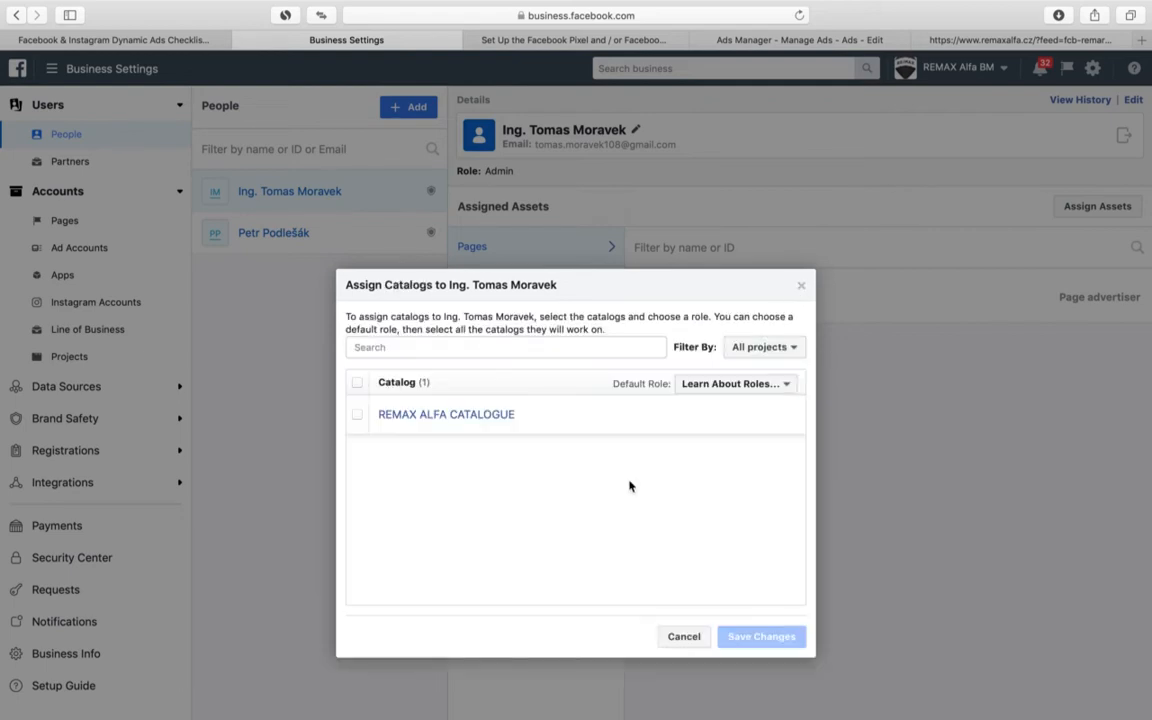
{"action": "left_click", "coordinate": [609, 417]}
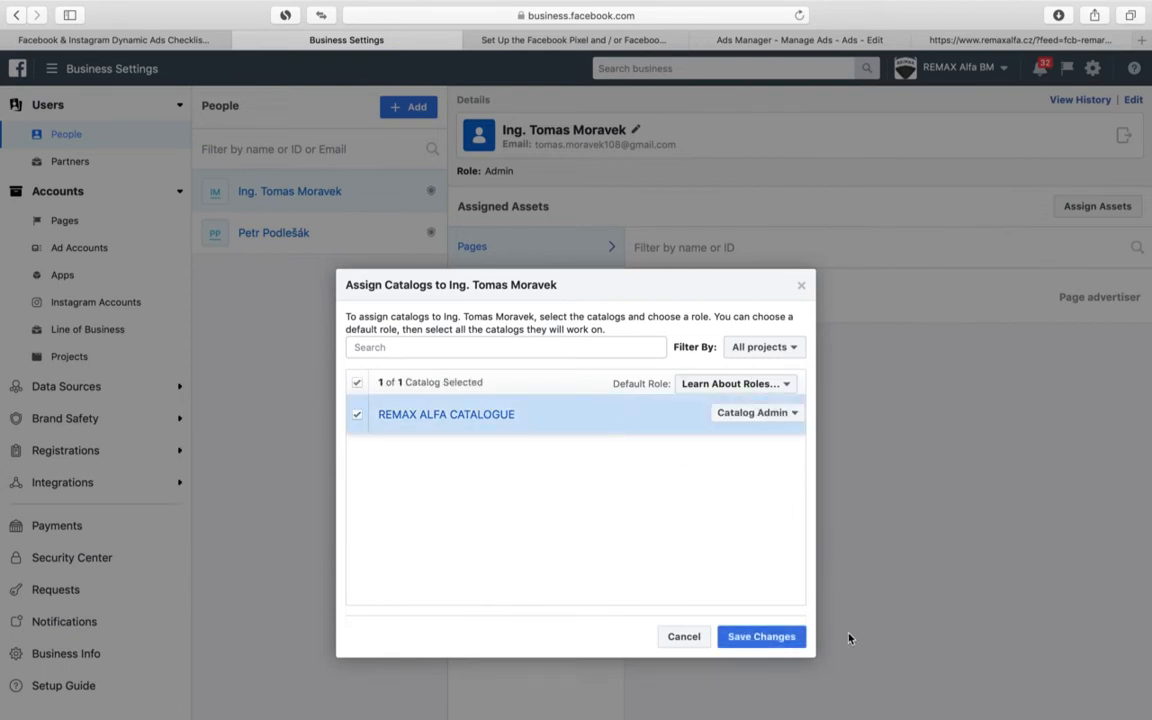
{"action": "left_click", "coordinate": [789, 643]}
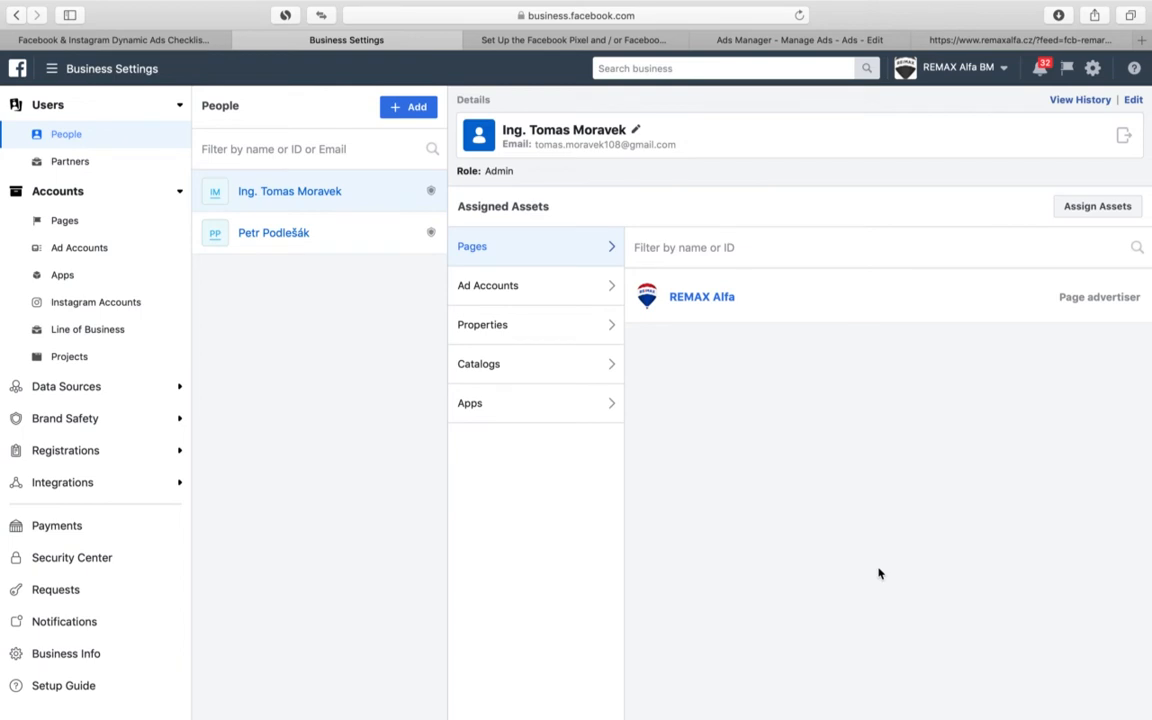
{"action": "left_click", "coordinate": [566, 298]}
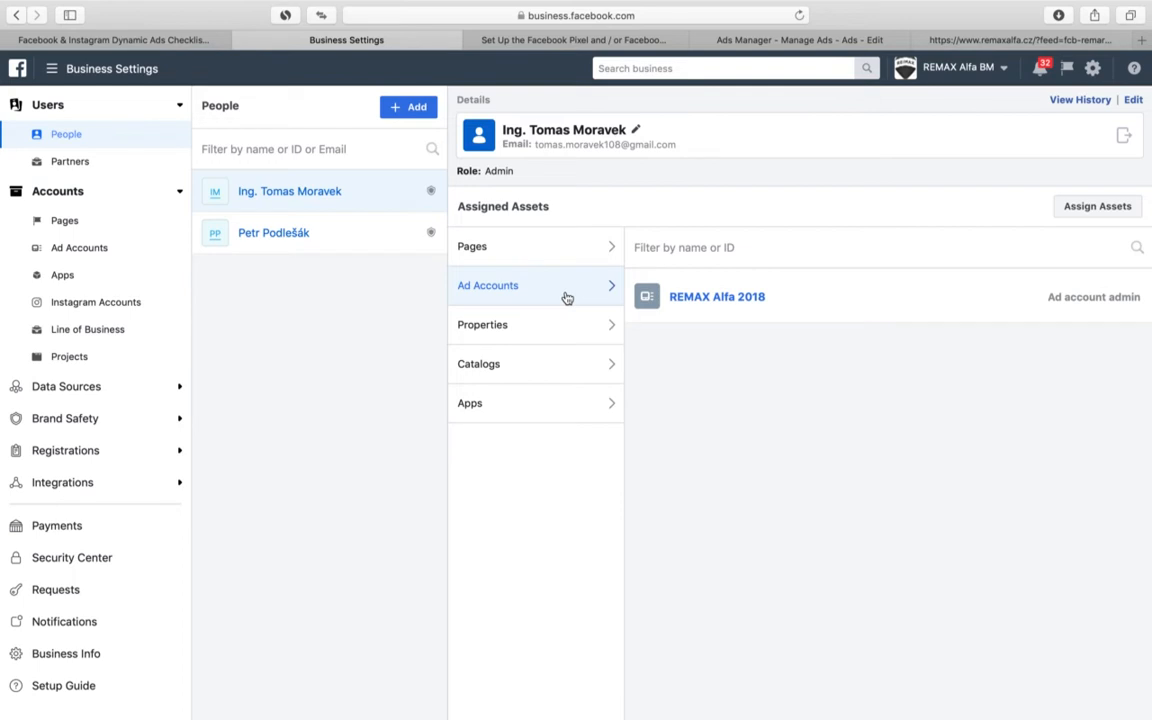
{"action": "left_click", "coordinate": [560, 325]}
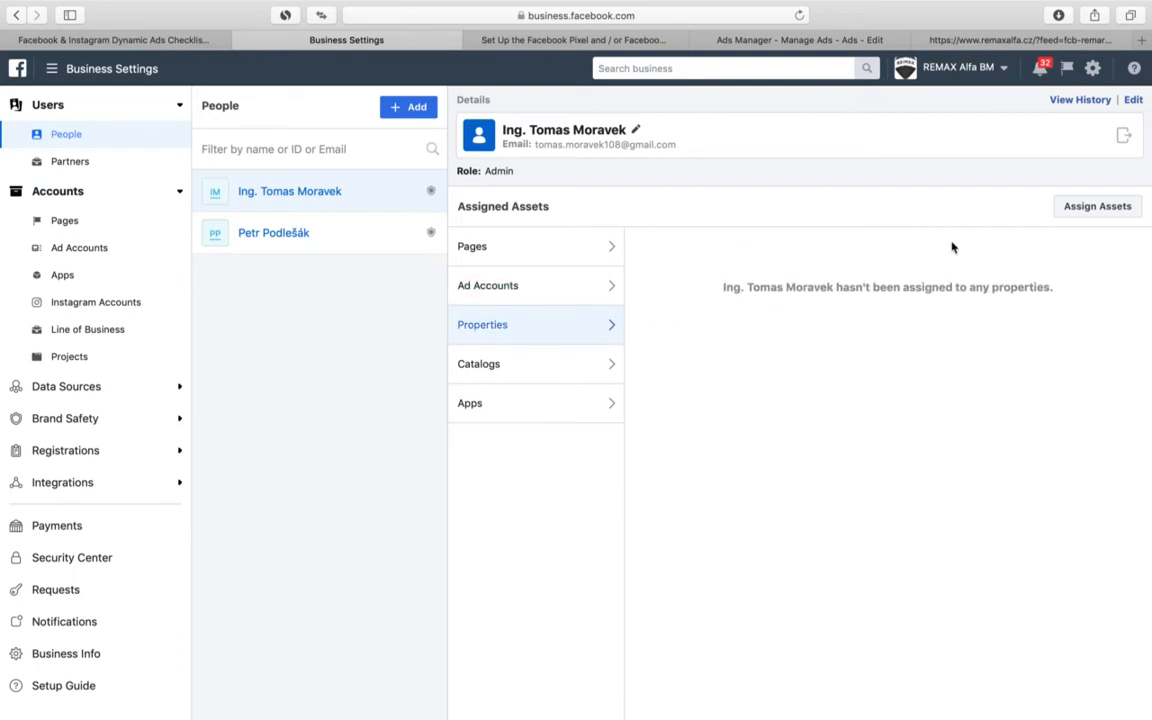
Step: Repeat the REMAX ALFA CATALOGUE assignment and confirm it under the admin's Catalogs tab
{"action": "left_click", "coordinate": [1114, 208]}
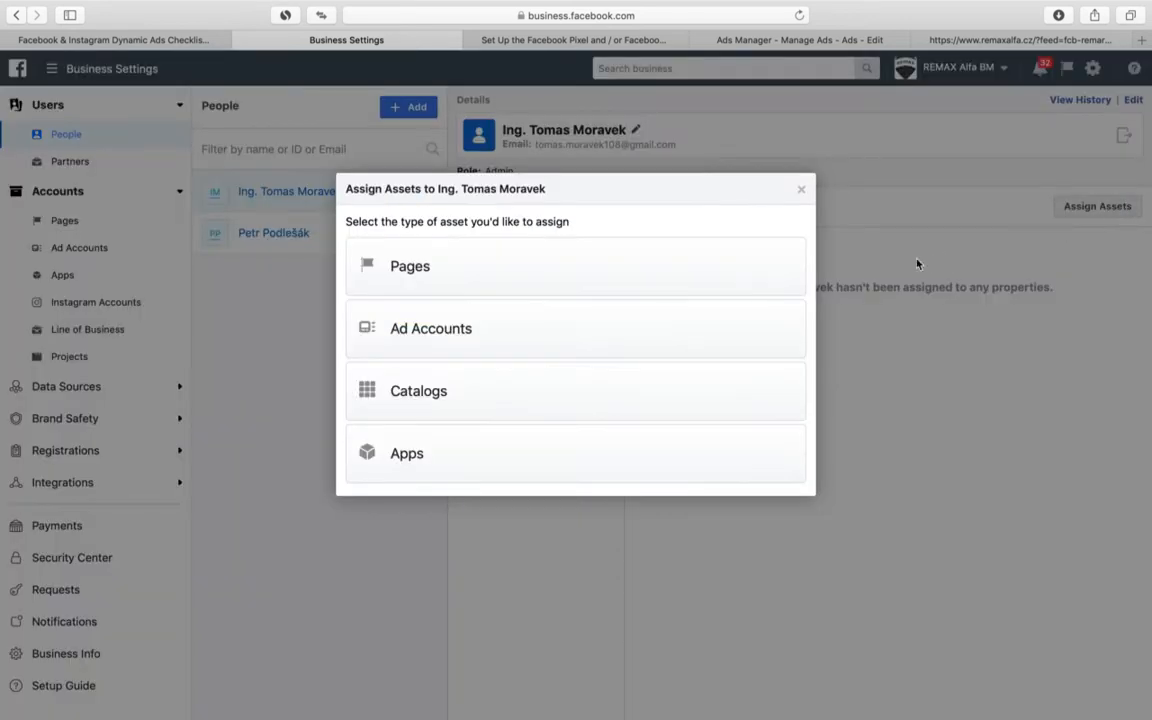
{"action": "left_click", "coordinate": [522, 404]}
{"action": "left_click", "coordinate": [506, 319]}
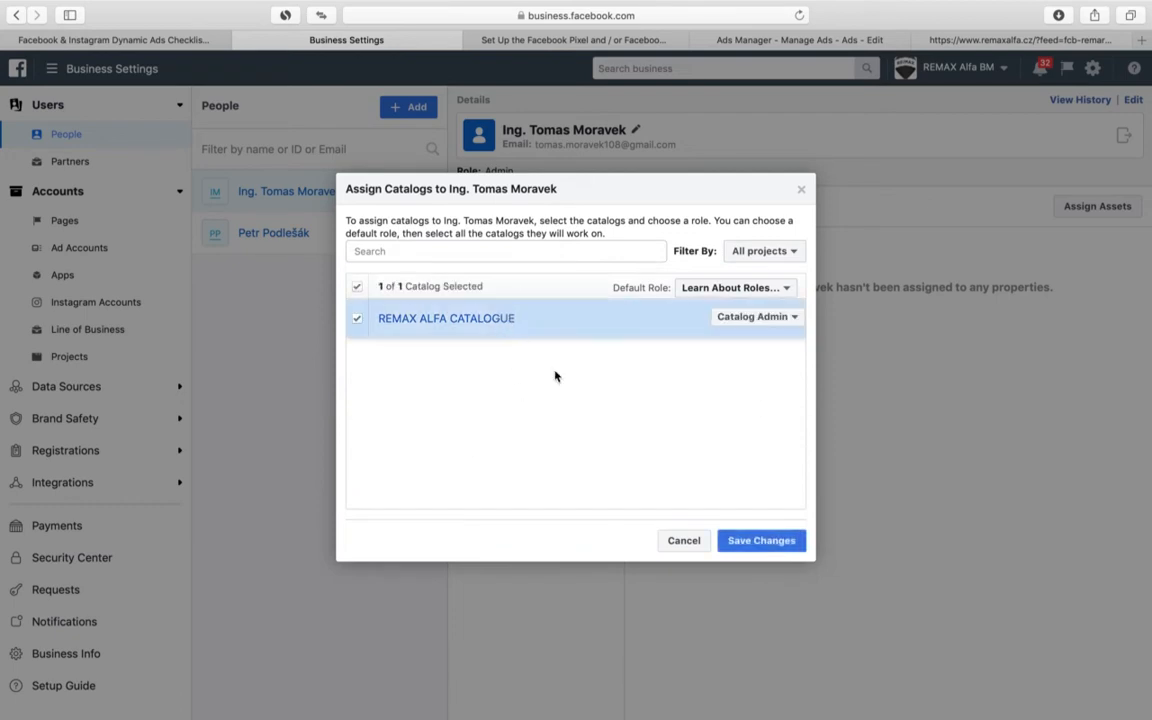
{"action": "left_click", "coordinate": [772, 542]}
{"action": "left_click", "coordinate": [590, 299]}
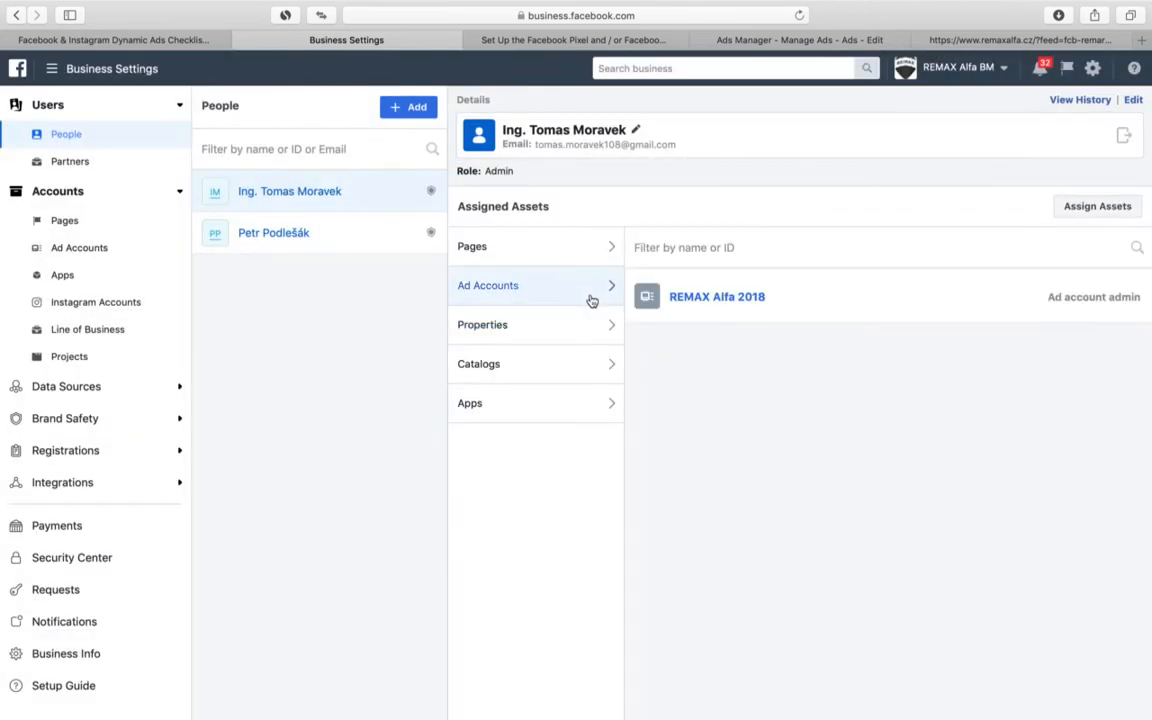
{"action": "left_click", "coordinate": [586, 326]}
{"action": "left_click", "coordinate": [584, 367]}
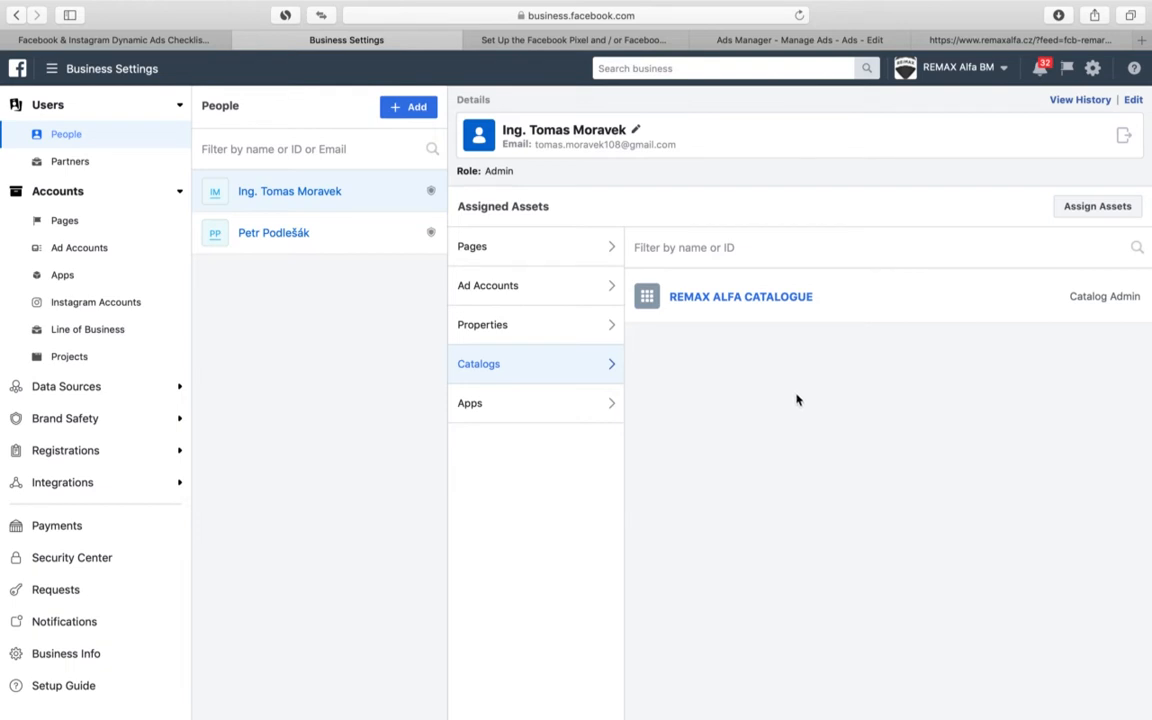
Step: Open Users > Partners, which shows REMAX Alfa BM works with no partners
{"action": "left_click", "coordinate": [59, 163]}
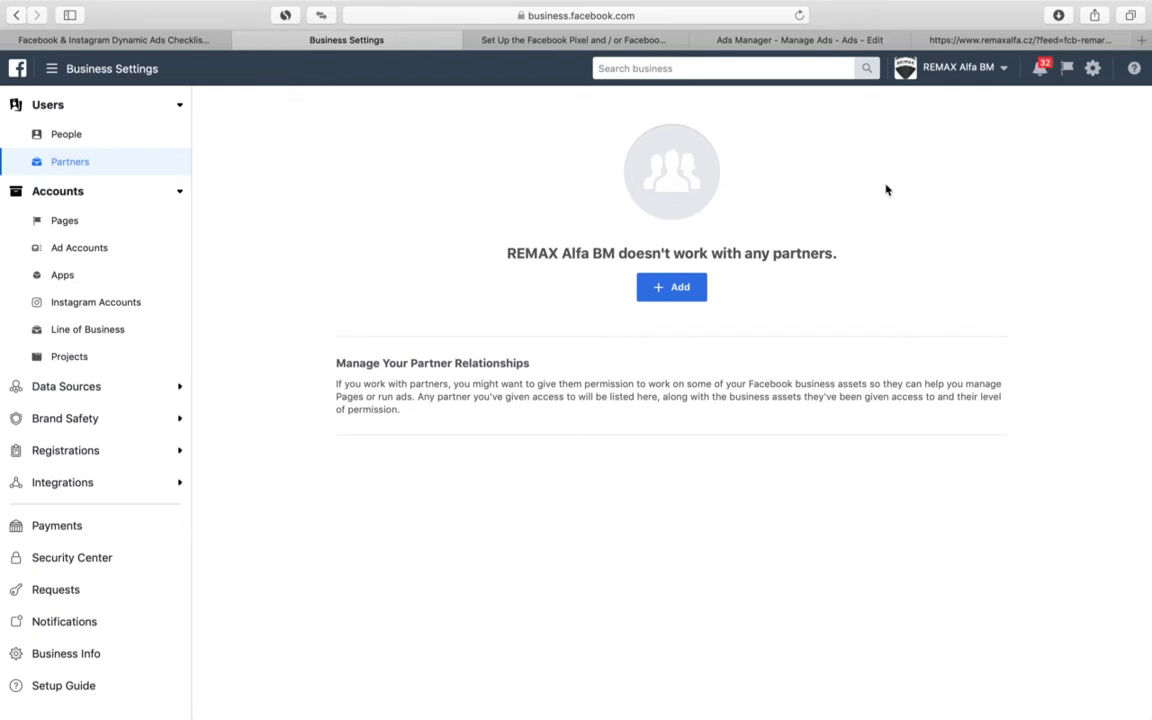
Step: Check the business switcher without switching, then open the Pages settings for REMAX Alfa
{"action": "left_click", "coordinate": [964, 74]}
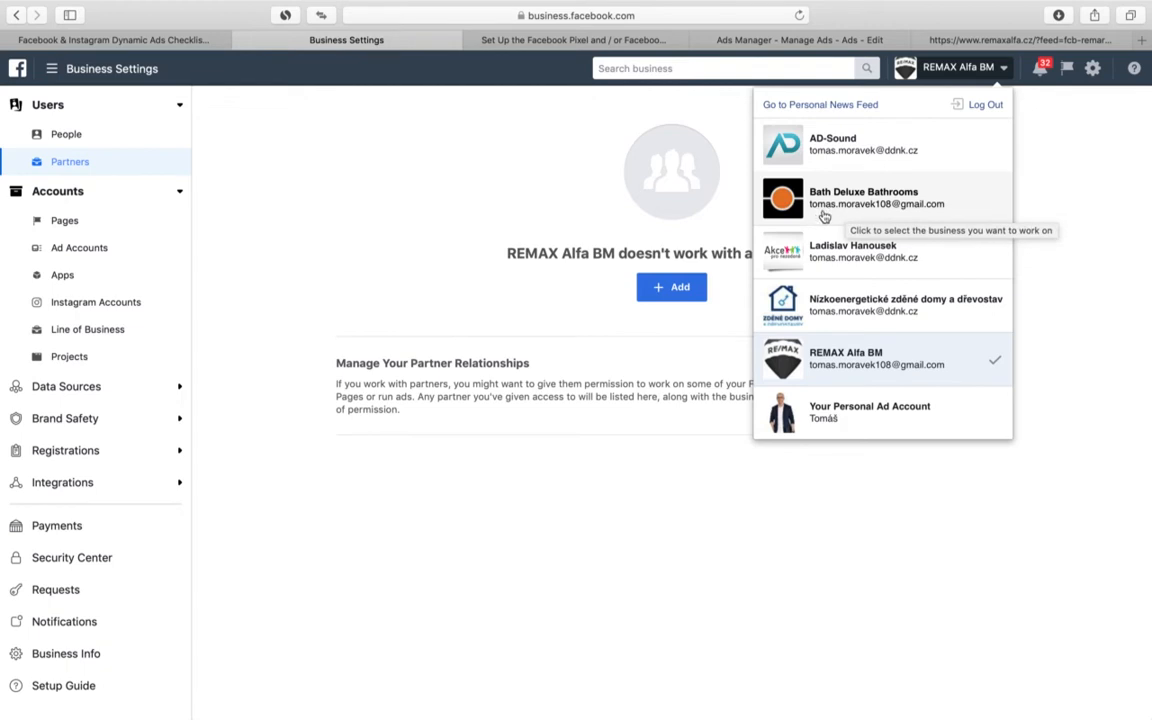
{"action": "left_click", "coordinate": [393, 229]}
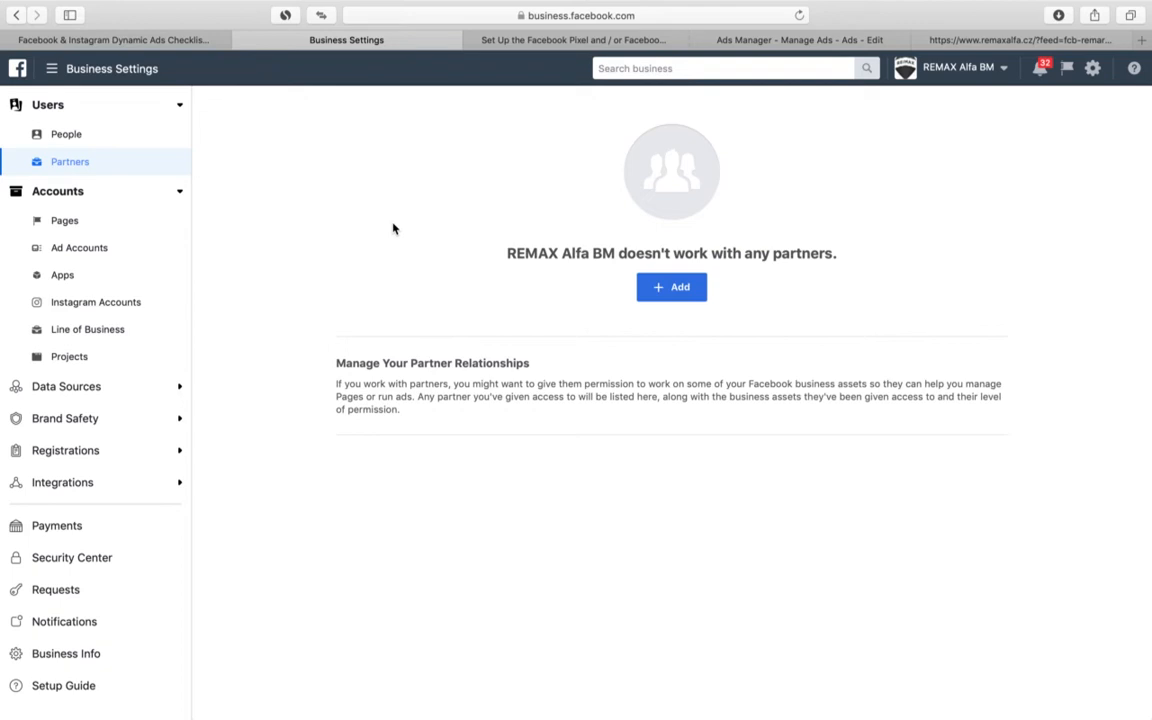
{"action": "left_click", "coordinate": [87, 221]}
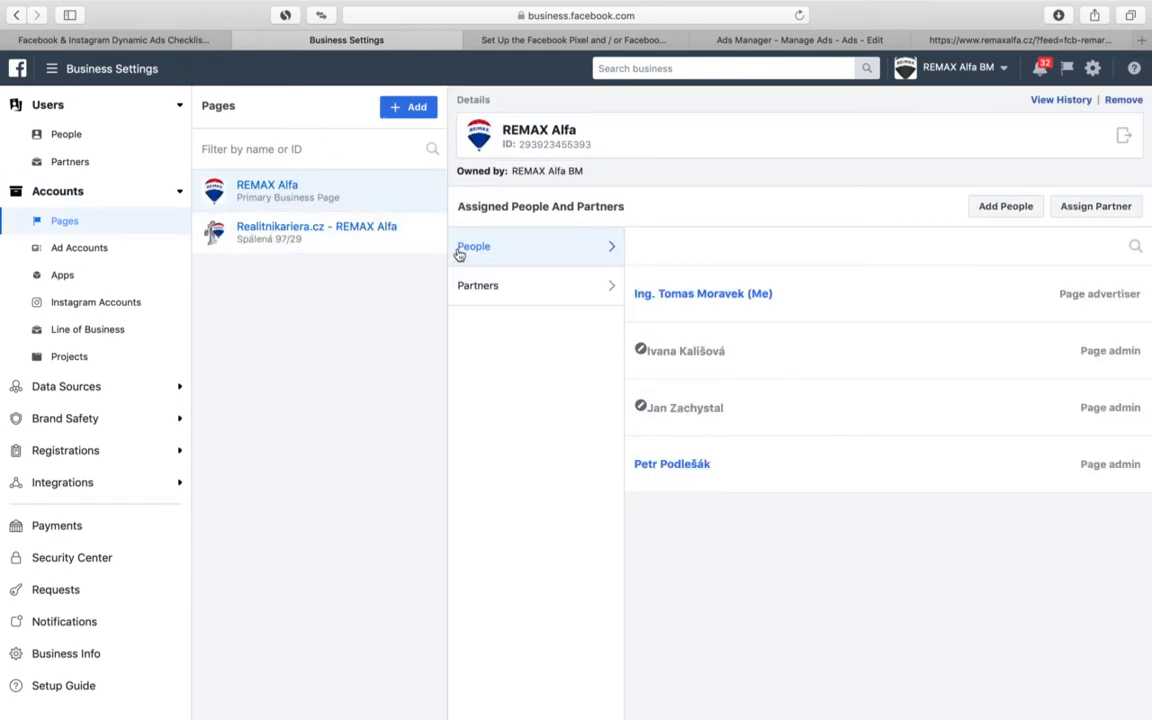
Step: Check the page's Partners and People, then view the REMAX Alfa 2018 ad account and Apps settings
{"action": "left_click", "coordinate": [525, 286]}
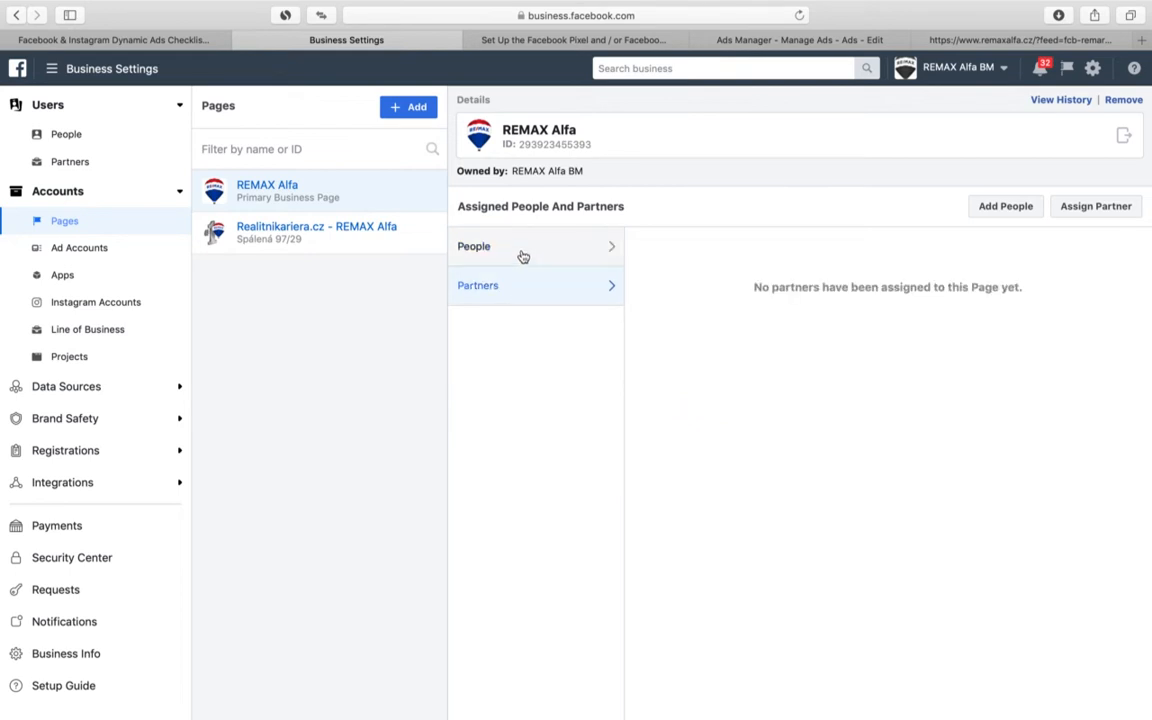
{"action": "left_click", "coordinate": [521, 256]}
{"action": "left_click", "coordinate": [108, 251]}
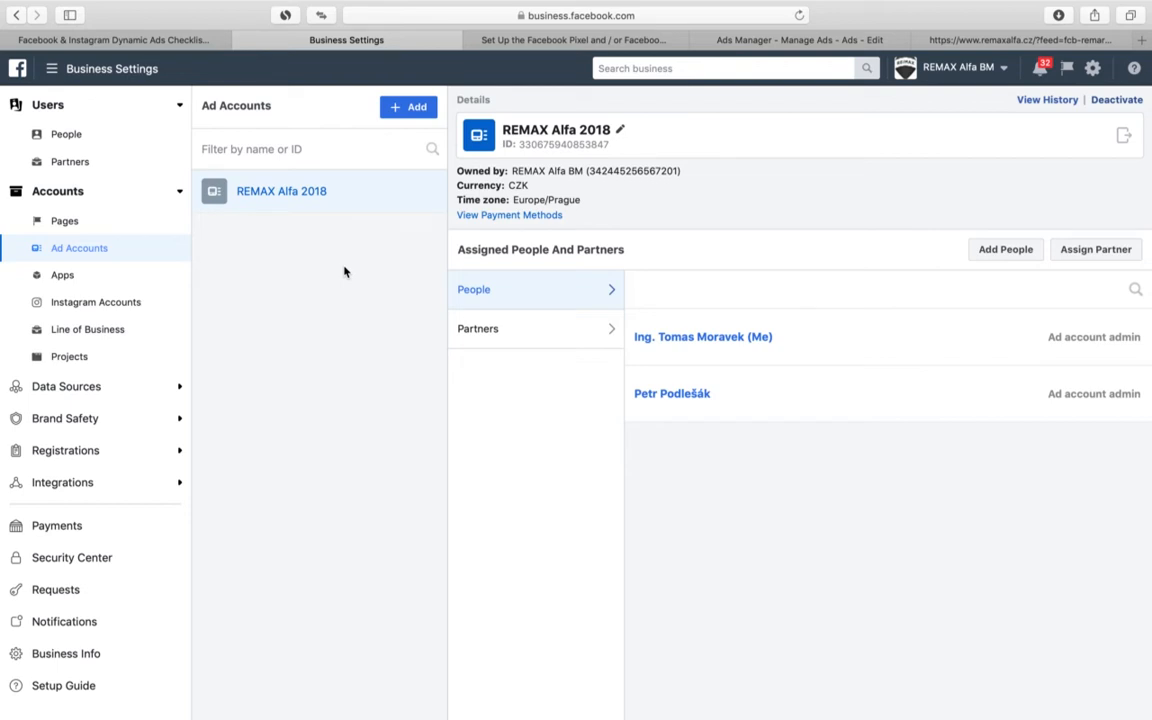
{"action": "left_click", "coordinate": [121, 279]}
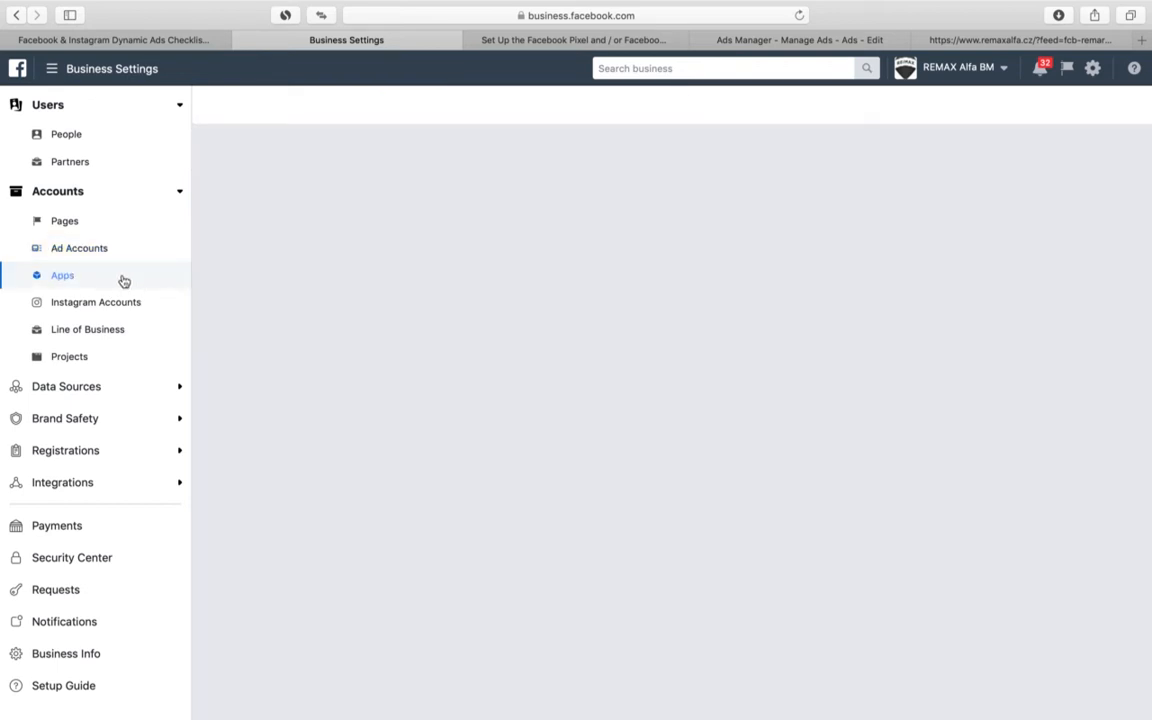
Step: Open Instagram accounts settings and start, then cancel, adding an Instagram account
{"action": "left_click", "coordinate": [121, 307]}
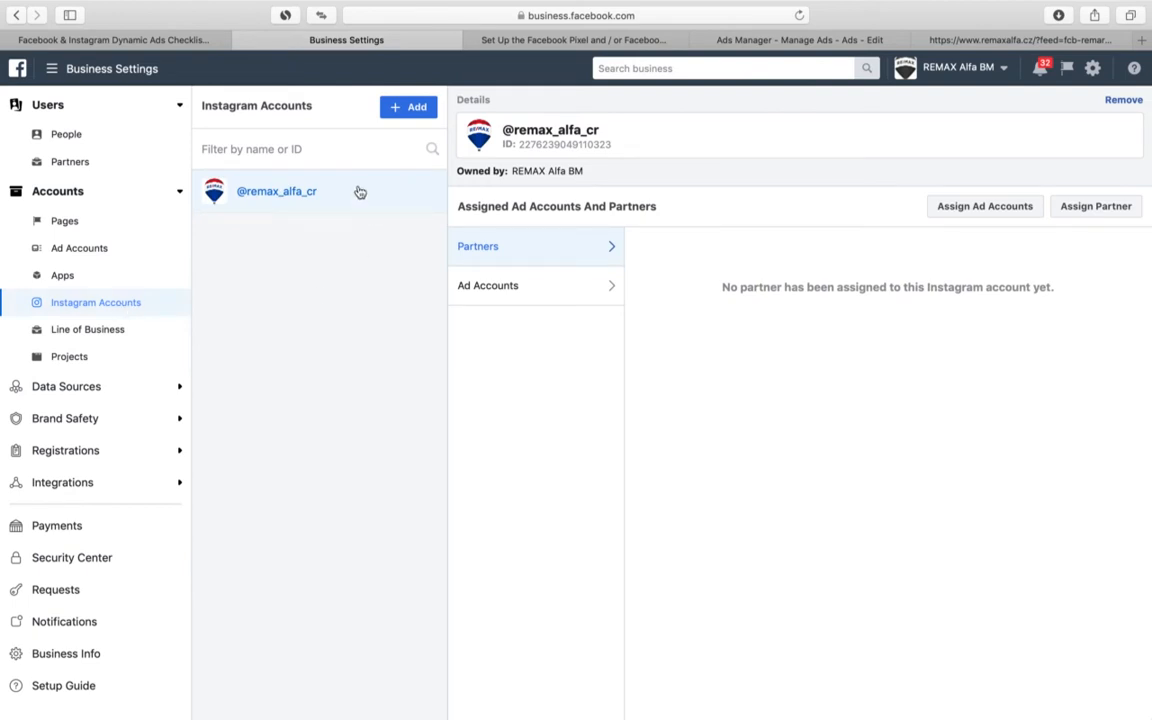
{"action": "left_click", "coordinate": [424, 107]}
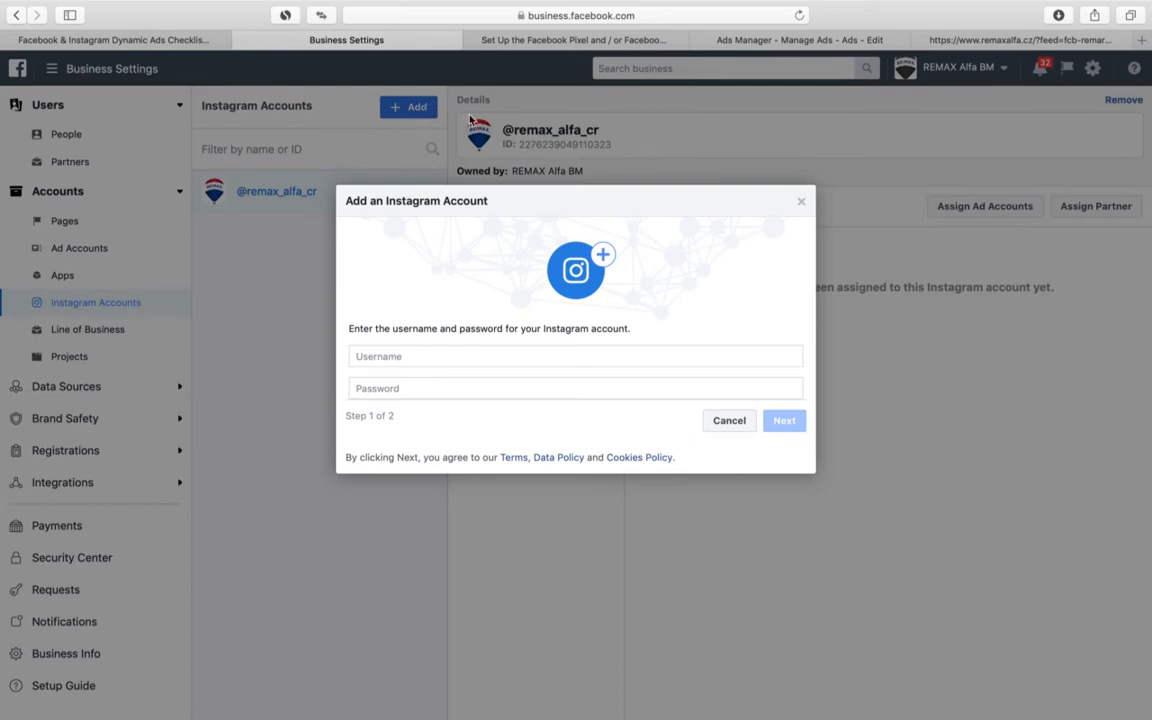
{"action": "left_click", "coordinate": [801, 201]}
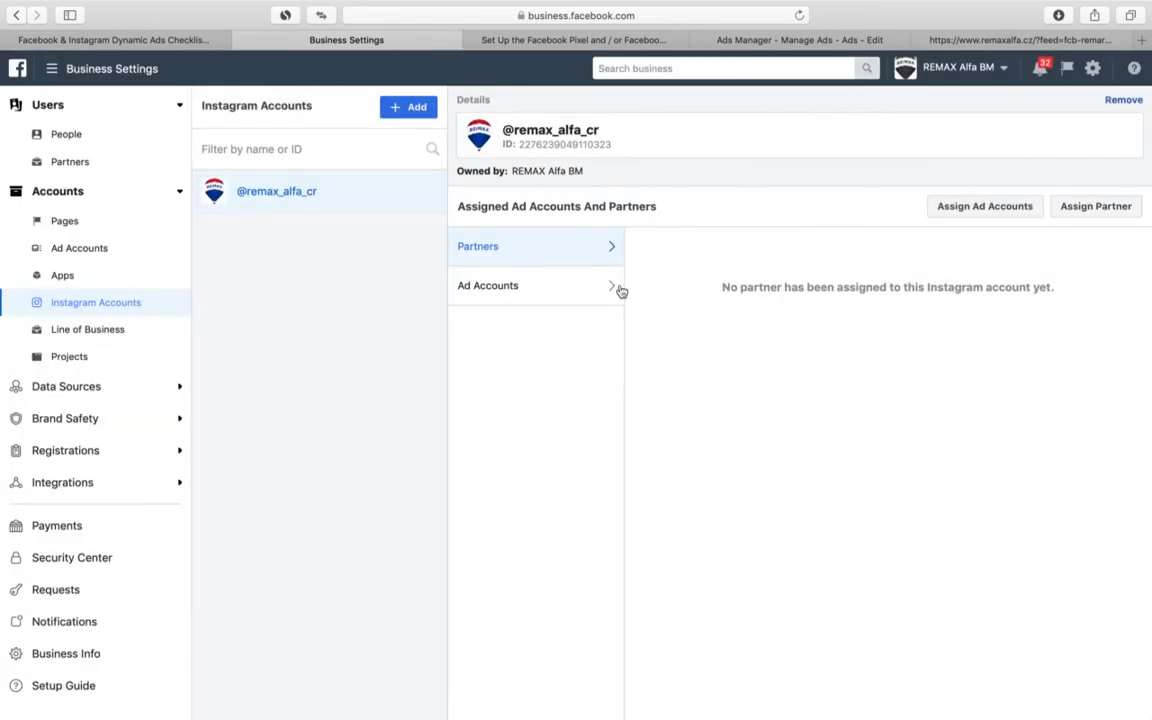
Step: Browse Lines of Business and Projects, then open Data Sources > Catalogs showing REMAX ALFA CATALOGUE
{"action": "left_click", "coordinate": [93, 330]}
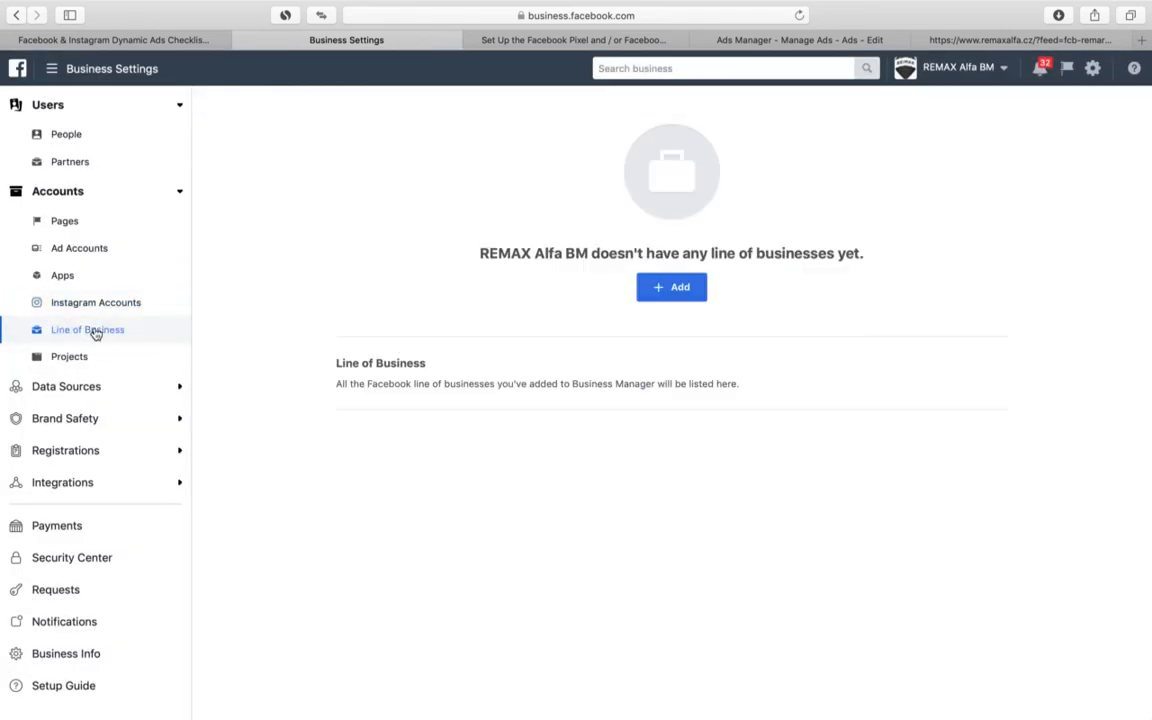
{"action": "left_click", "coordinate": [95, 356]}
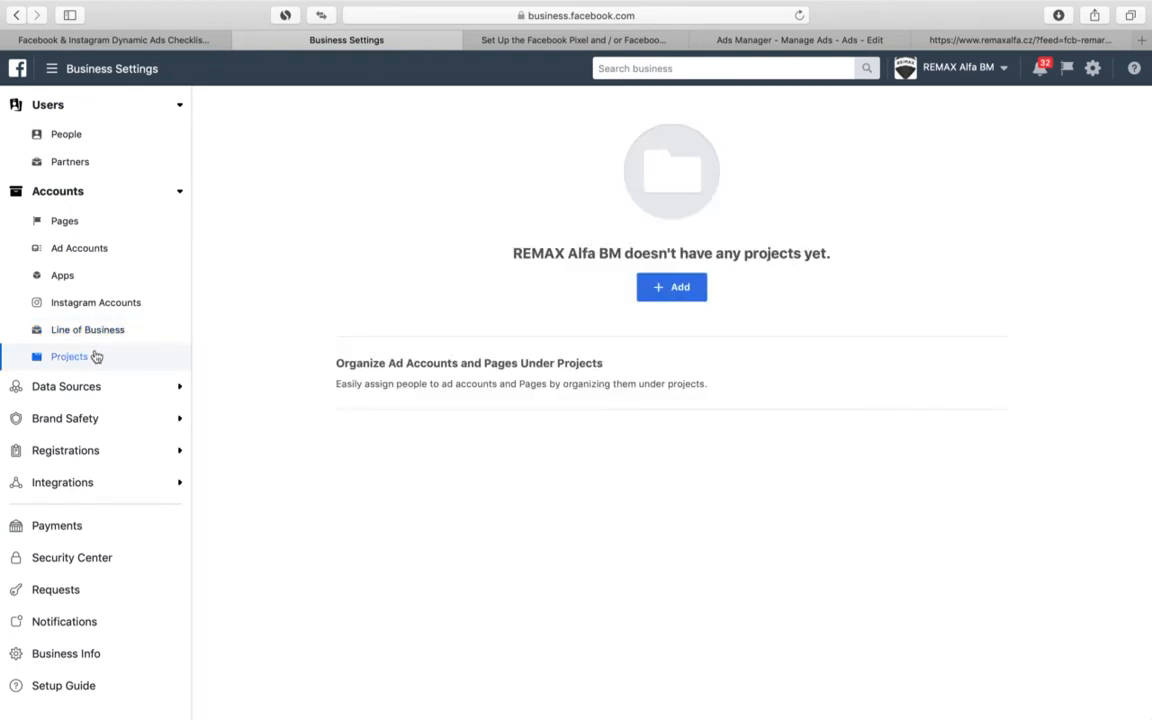
{"action": "left_click", "coordinate": [117, 388]}
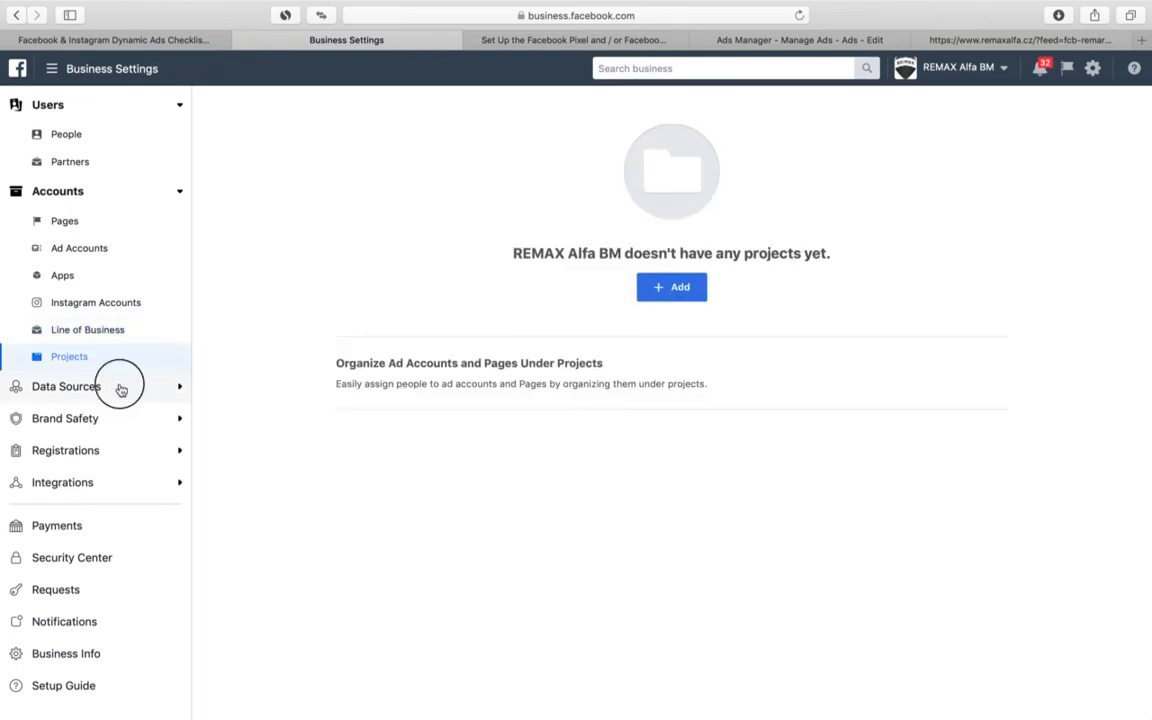
{"action": "left_click", "coordinate": [93, 417]}
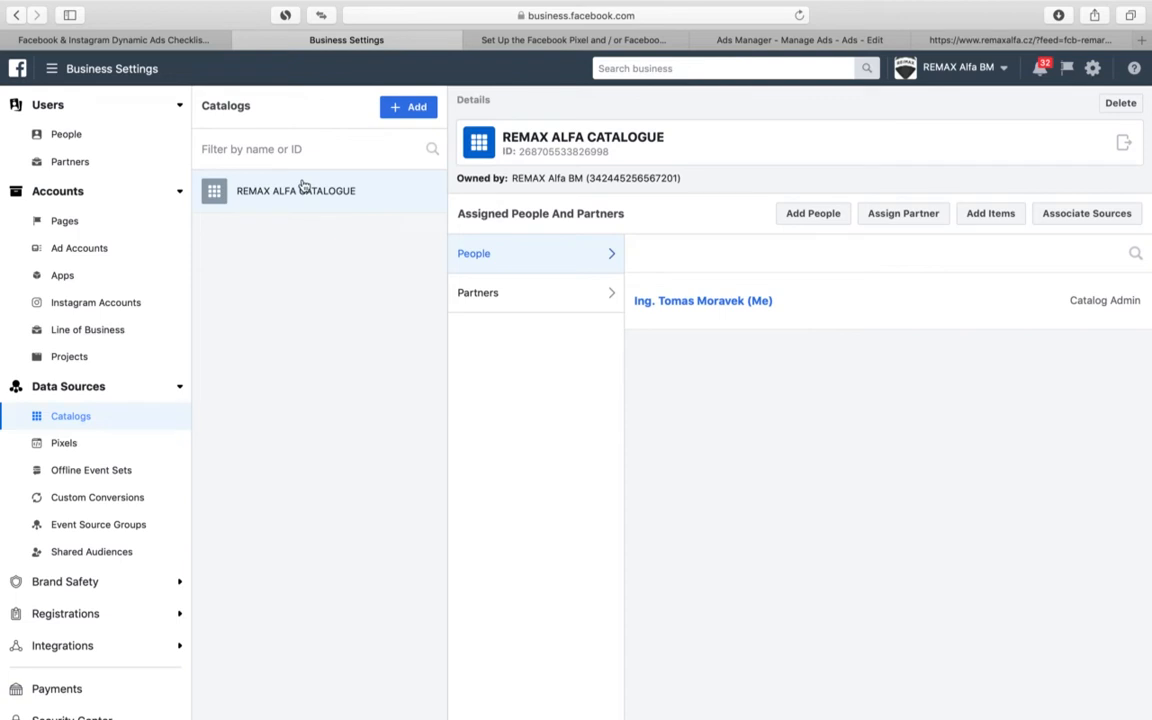
Step: Open the REMAX ALFA 2018 pixel and add both people with the Pixel Editor role
{"action": "left_click", "coordinate": [111, 453]}
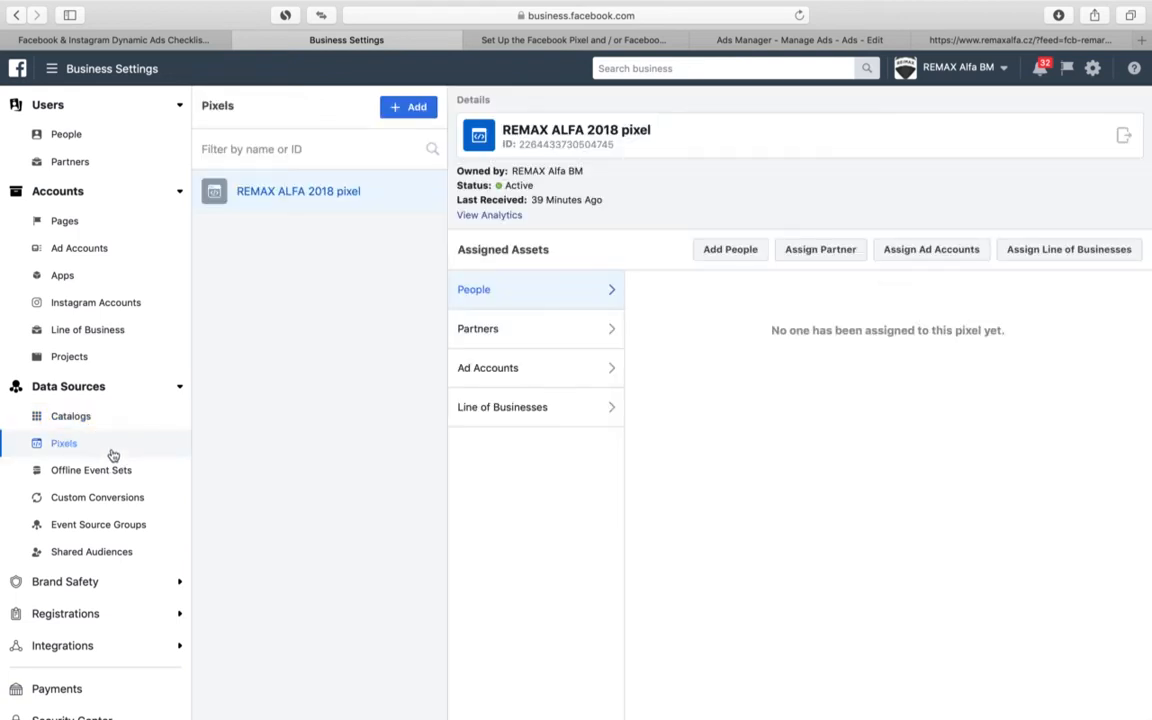
{"action": "left_click", "coordinate": [345, 197]}
{"action": "left_click", "coordinate": [717, 256]}
{"action": "left_click", "coordinate": [466, 291]}
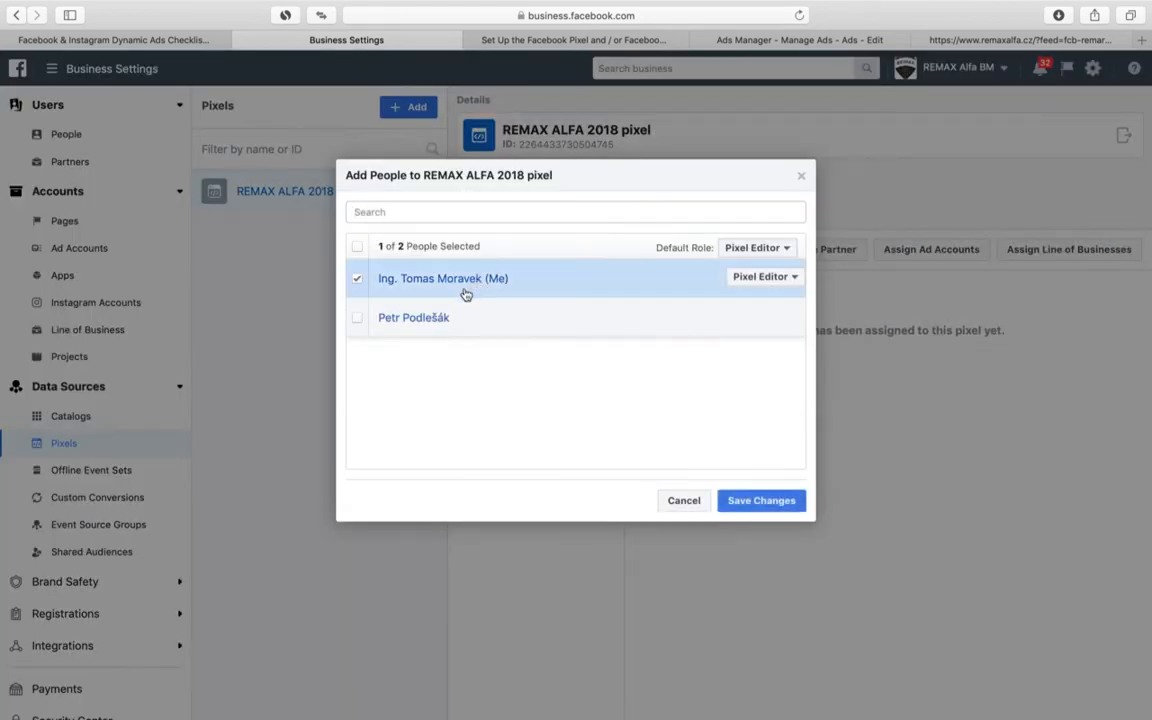
{"action": "left_click", "coordinate": [430, 322]}
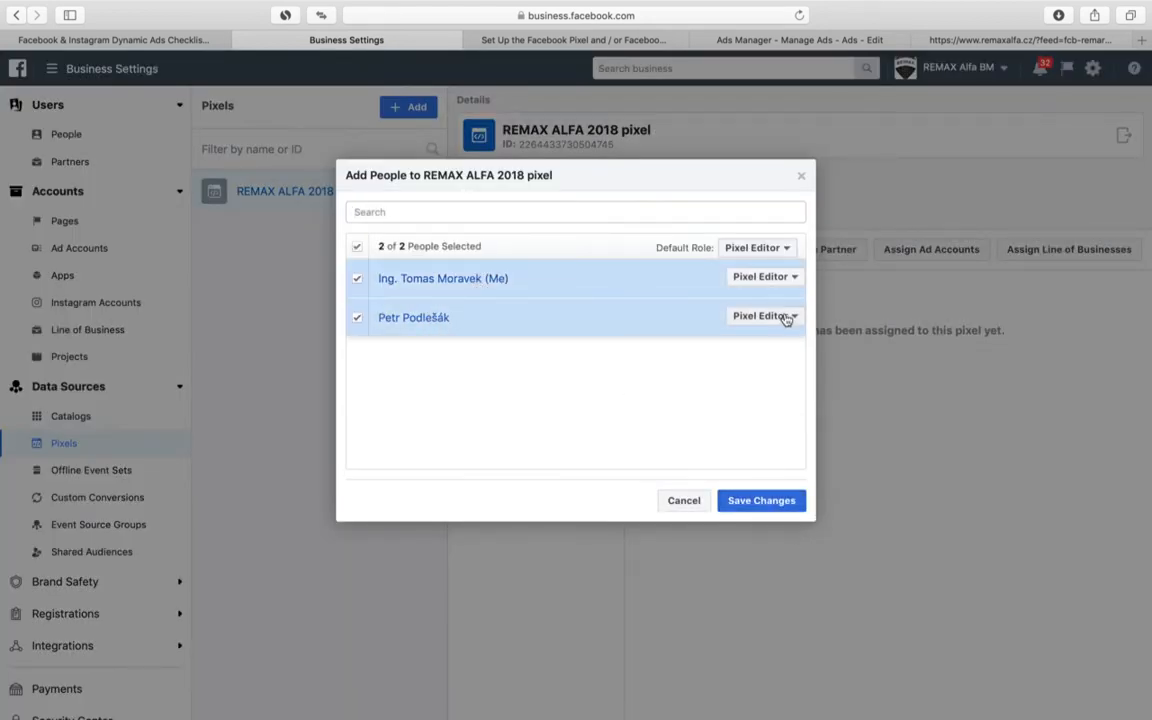
{"action": "left_click", "coordinate": [787, 278]}
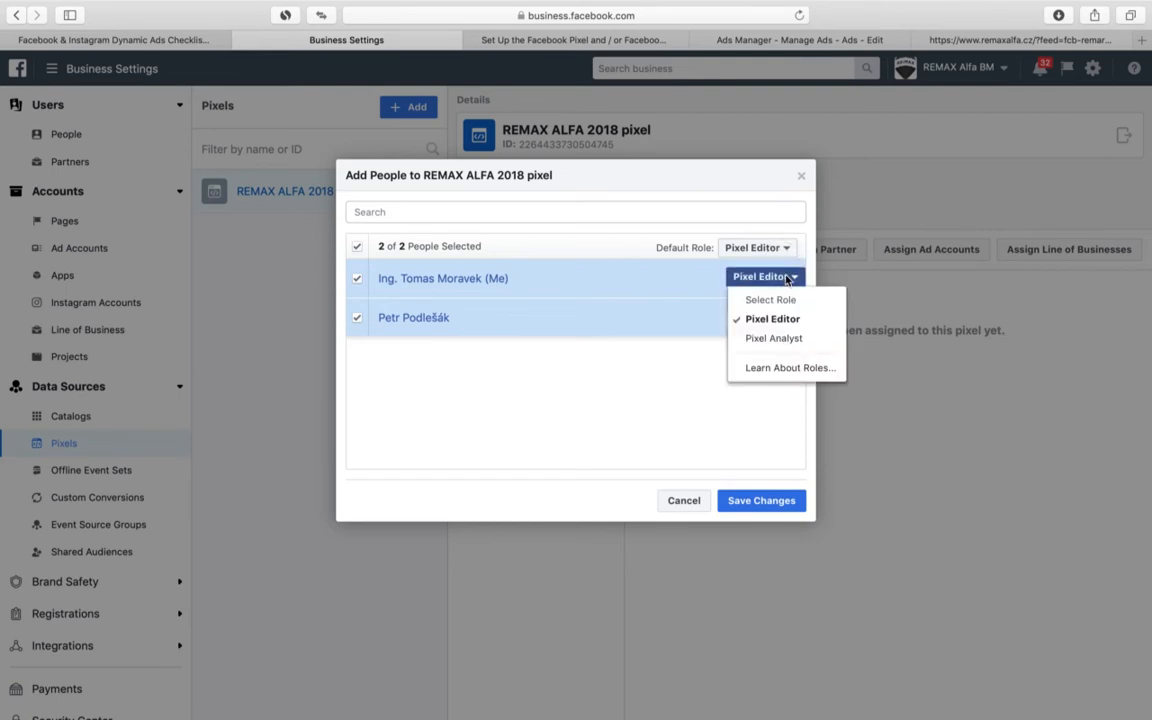
{"action": "left_click", "coordinate": [770, 319]}
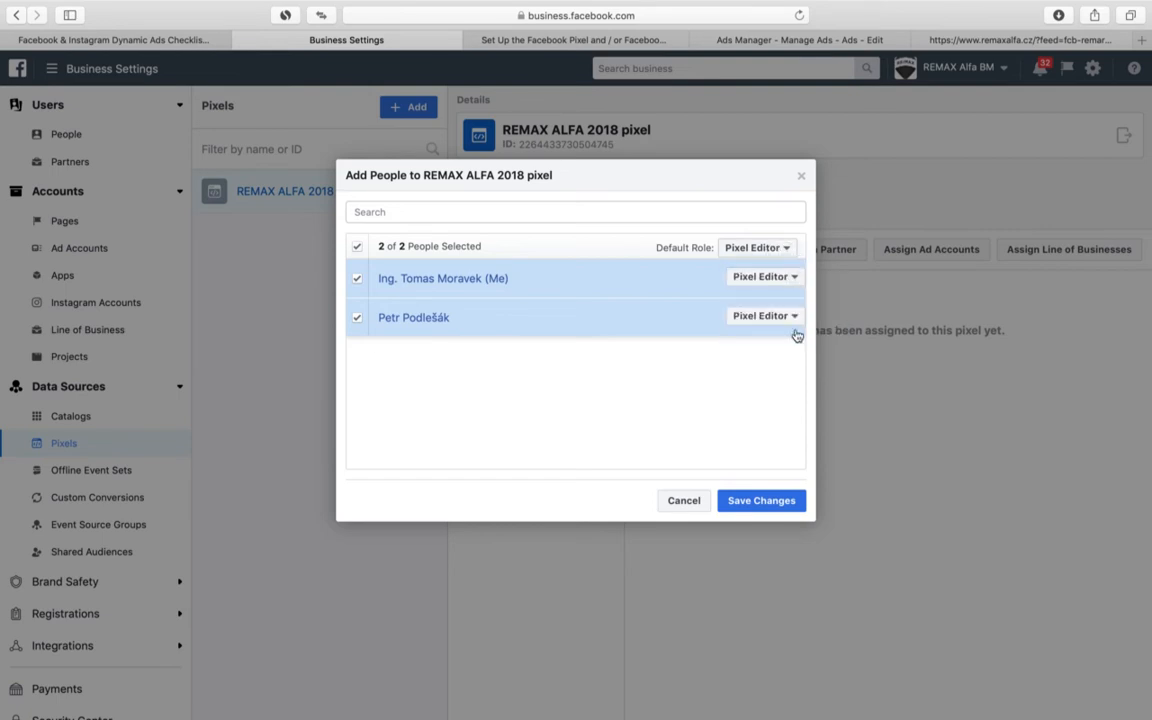
{"action": "left_click", "coordinate": [776, 498]}
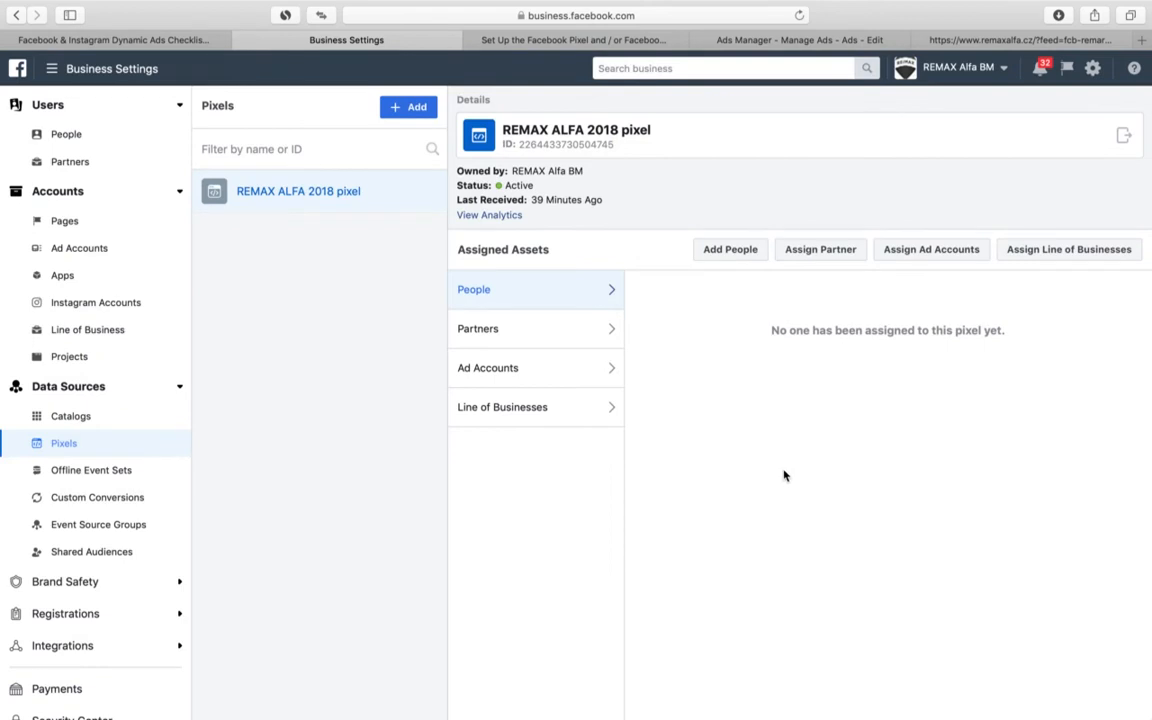
Step: Check the pixel's ad accounts, re-add both people as Pixel Editors, and view its People list
{"action": "left_click", "coordinate": [575, 370]}
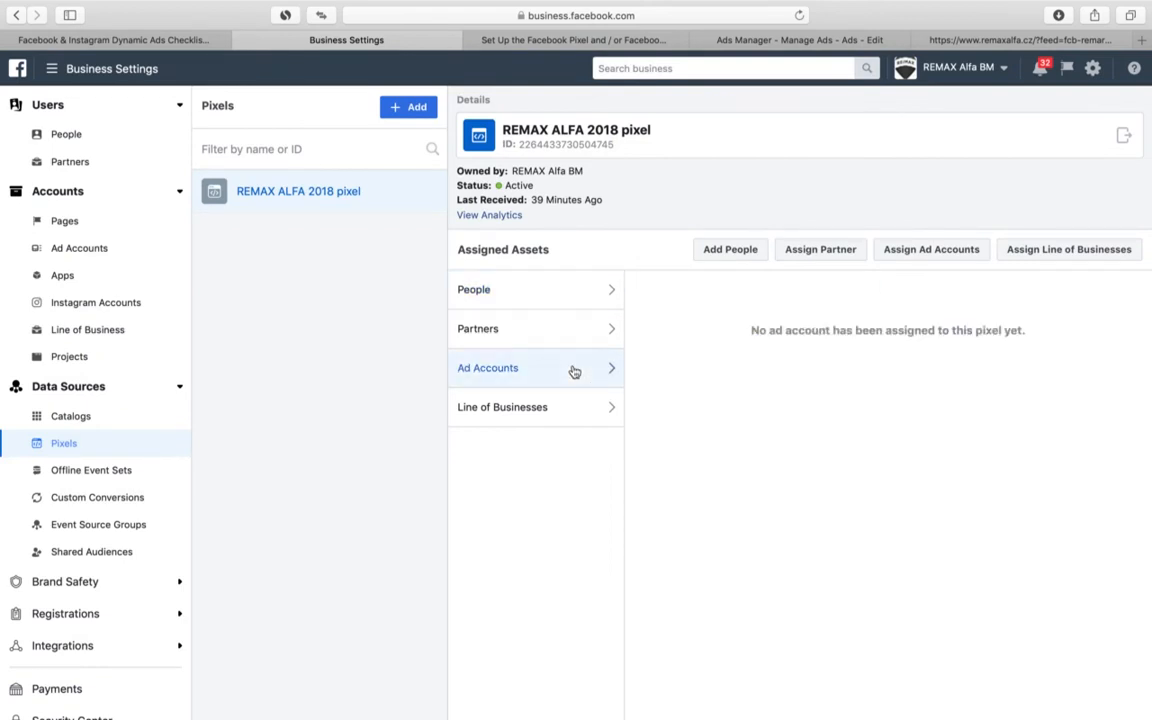
{"action": "left_click", "coordinate": [722, 251]}
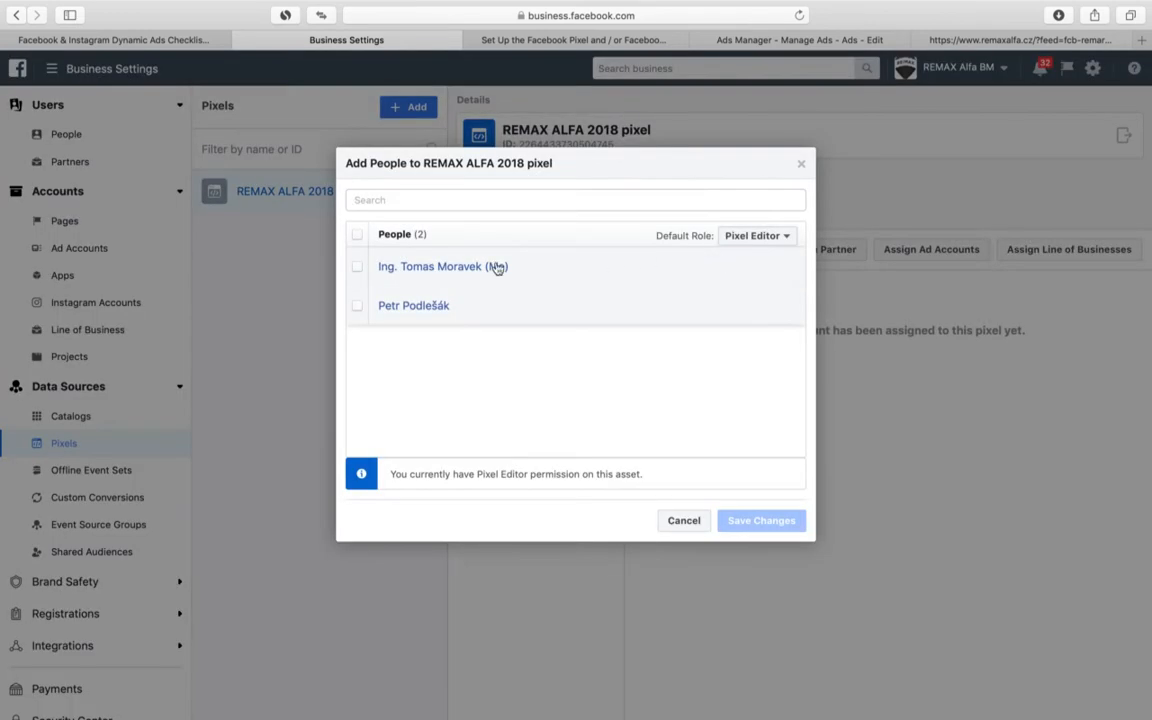
{"action": "left_click", "coordinate": [448, 266]}
{"action": "left_click", "coordinate": [419, 307]}
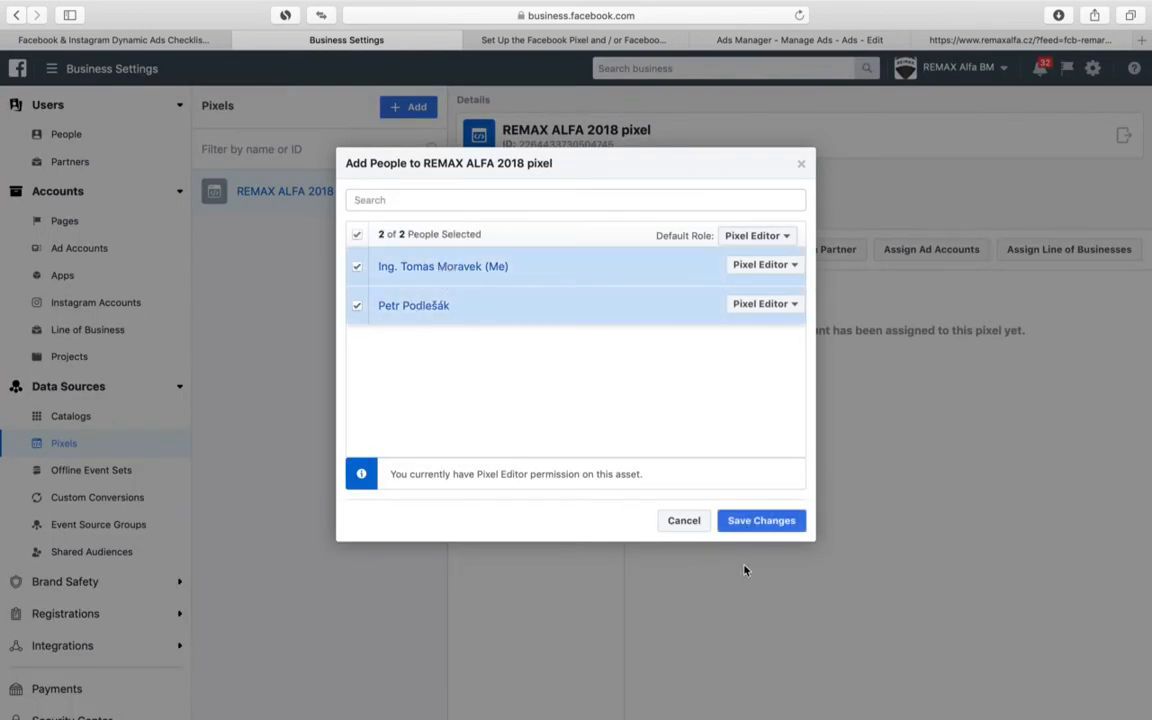
{"action": "left_click", "coordinate": [780, 521]}
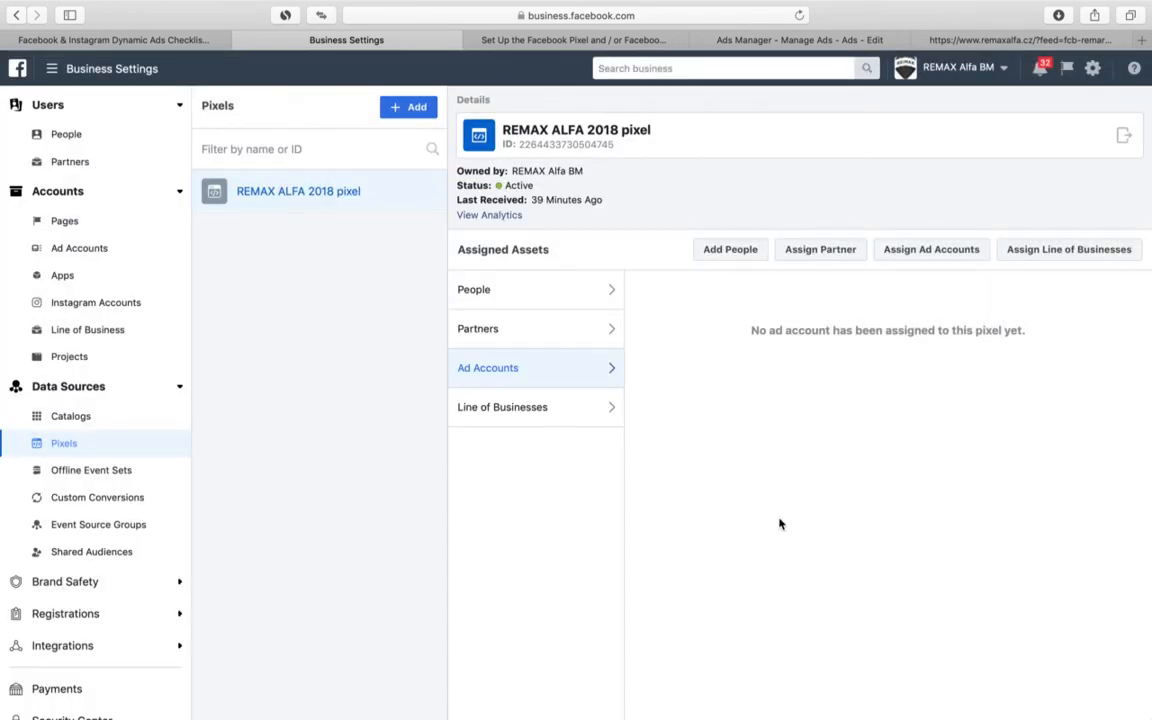
{"action": "left_click", "coordinate": [528, 291]}
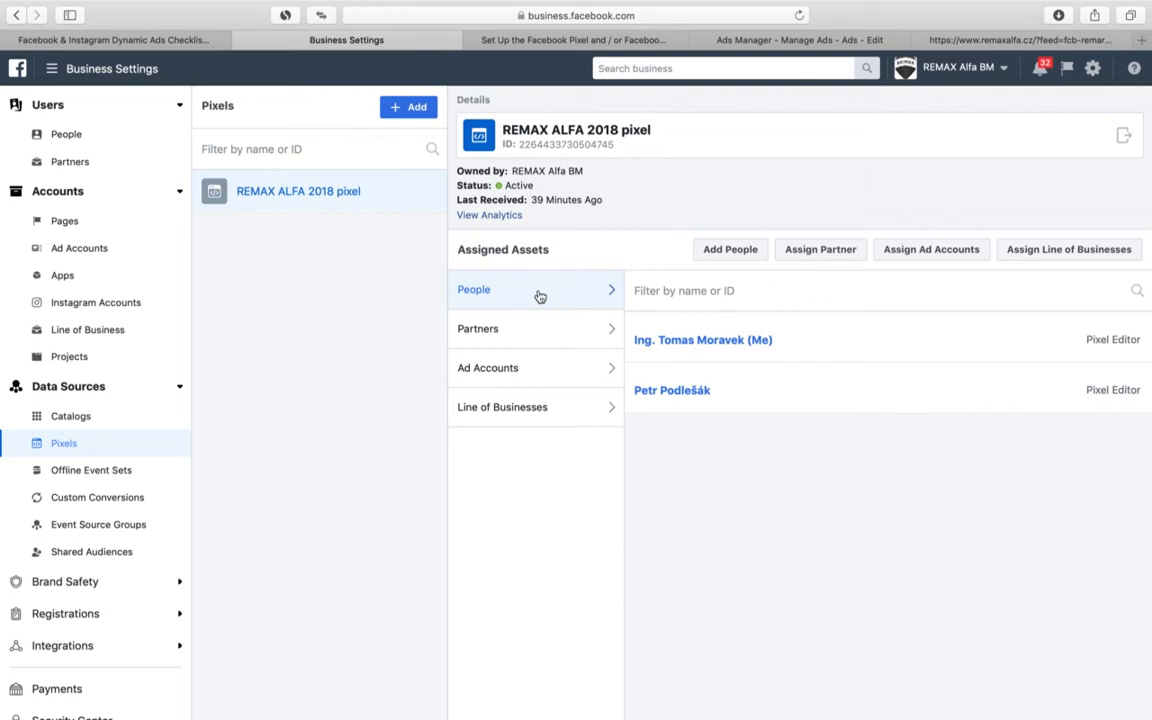
Step: Assign the REMAX ALFA 2018 pixel to the REMAX Alfa 2018 ad account
{"action": "left_click", "coordinate": [933, 250]}
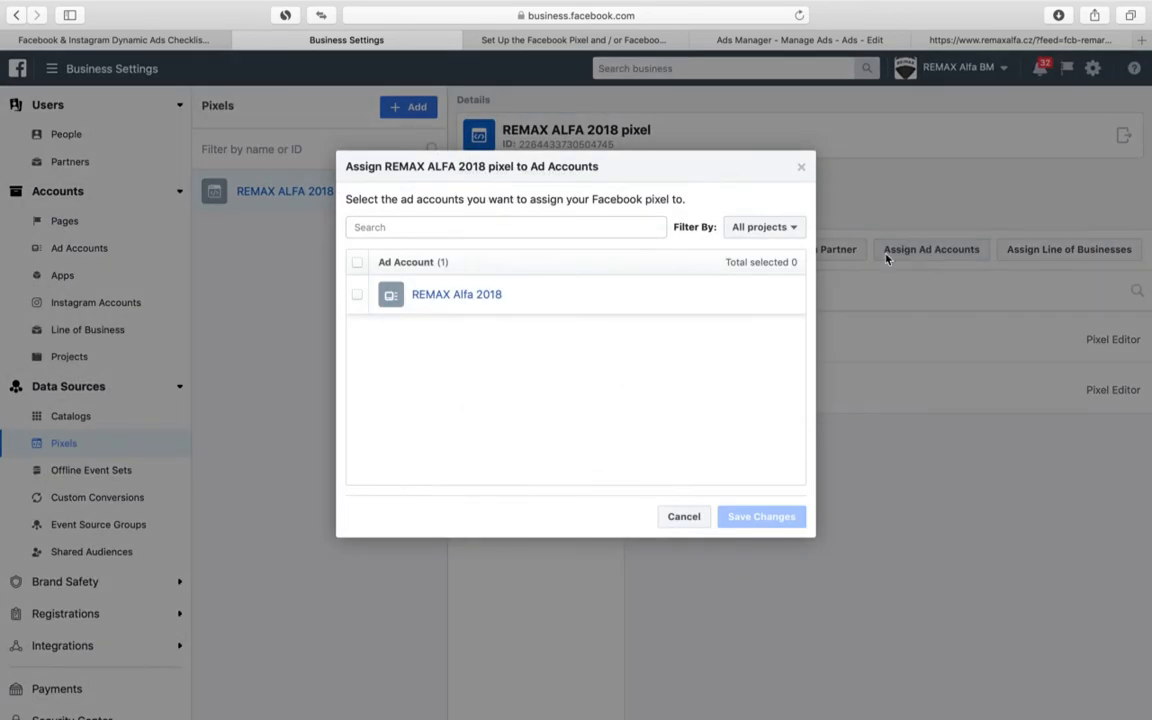
{"action": "left_click", "coordinate": [482, 297]}
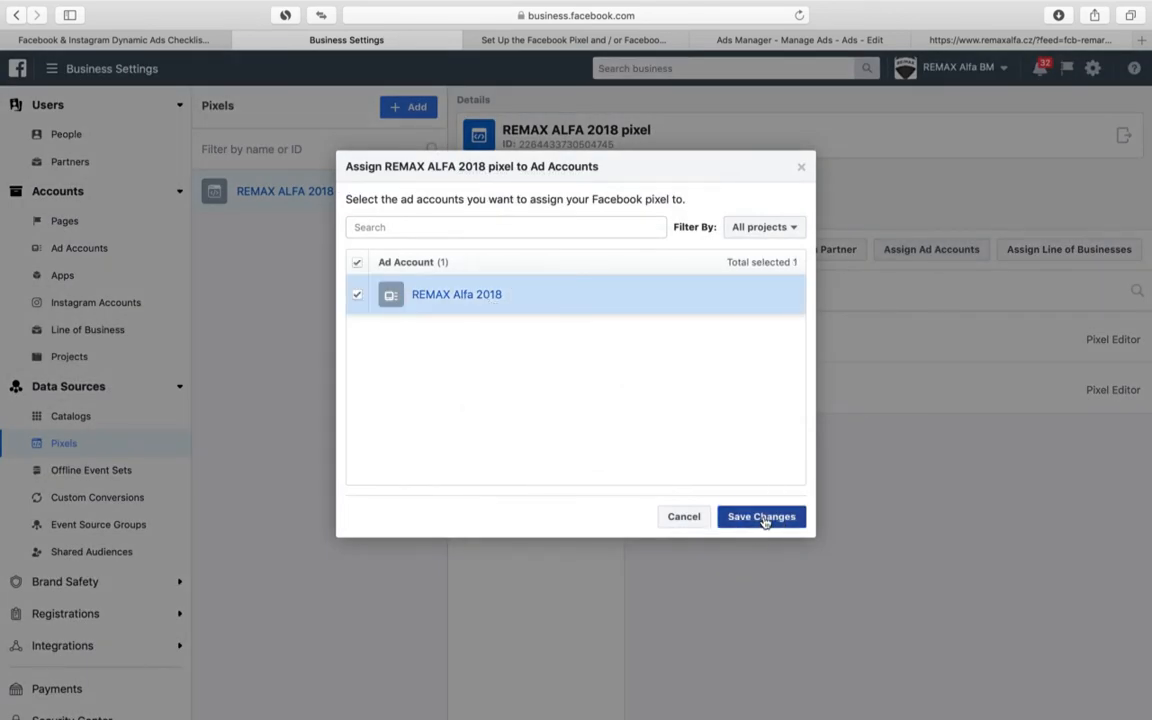
{"action": "left_click", "coordinate": [763, 518]}
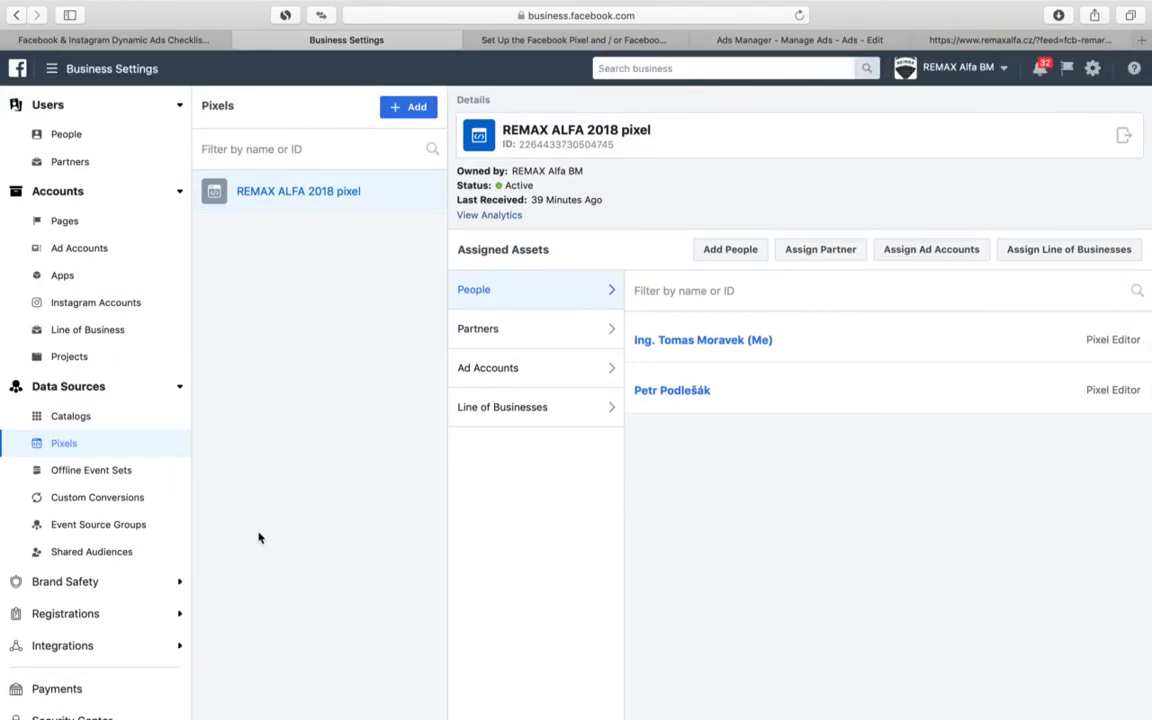
Step: Open the Default Offline Event Set For REMAX Alfa and cancel its ad account assignment
{"action": "scroll", "coordinate": [262, 541], "scroll_direction": "down", "scroll_amount": 1}
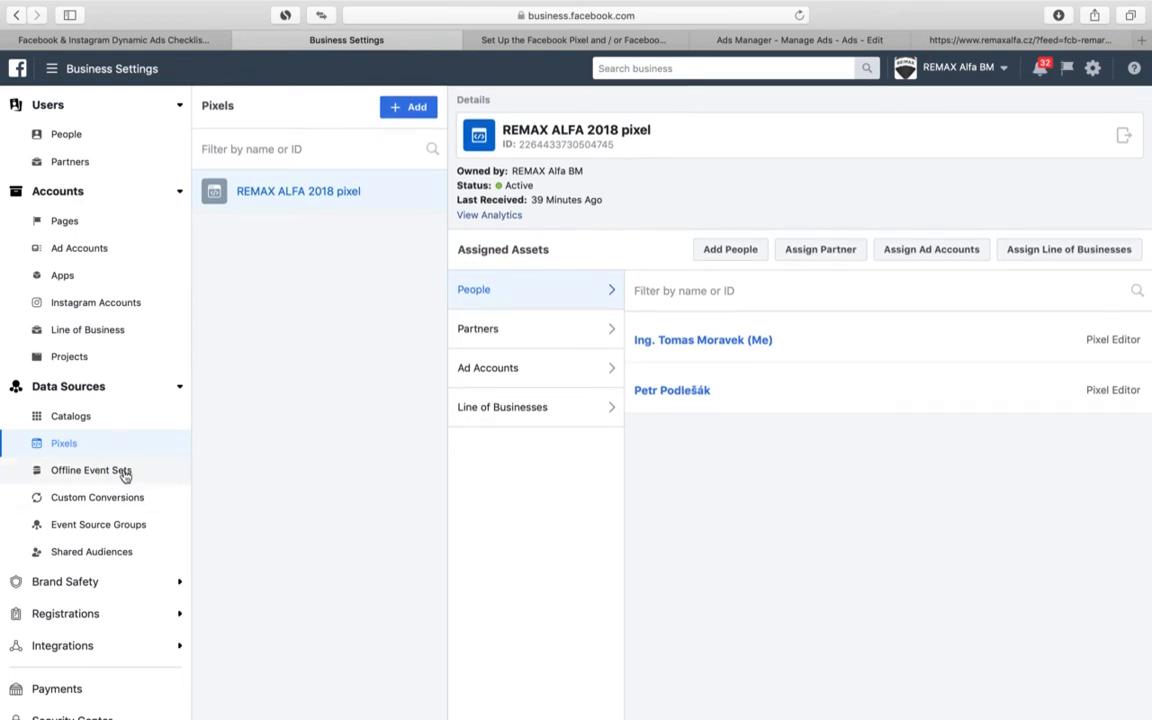
{"action": "left_click", "coordinate": [121, 472]}
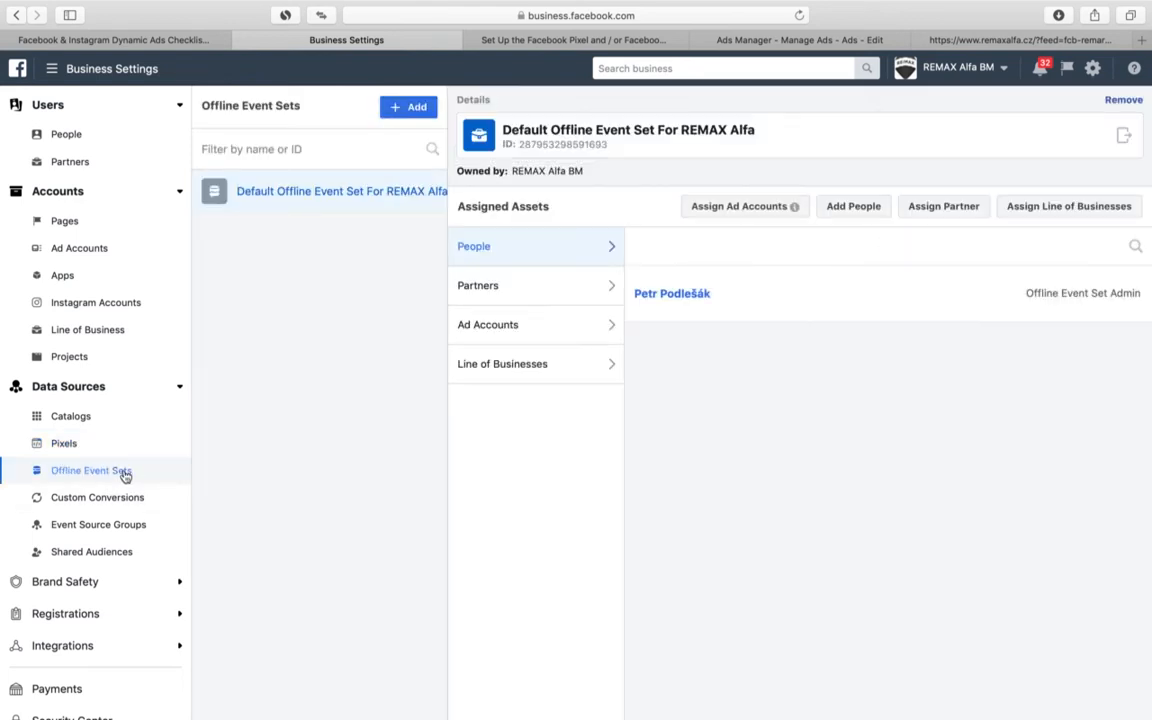
{"action": "left_click", "coordinate": [755, 210]}
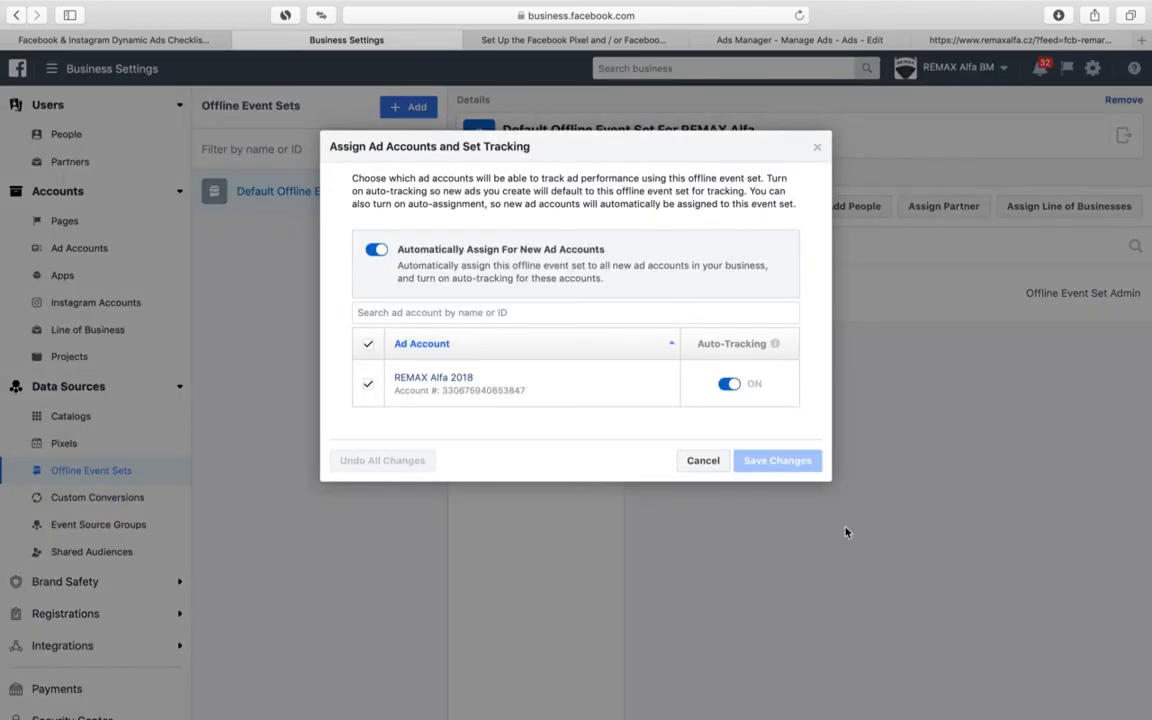
{"action": "left_click", "coordinate": [710, 462]}
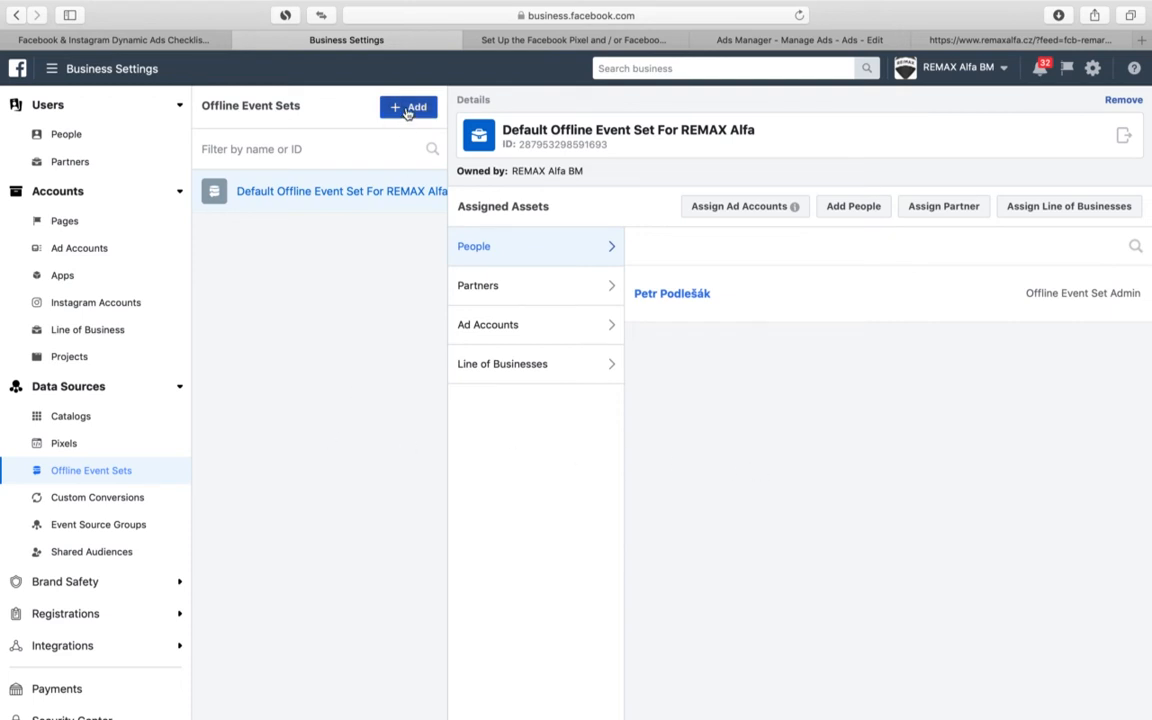
{"action": "mouse_move", "coordinate": [745, 296]}
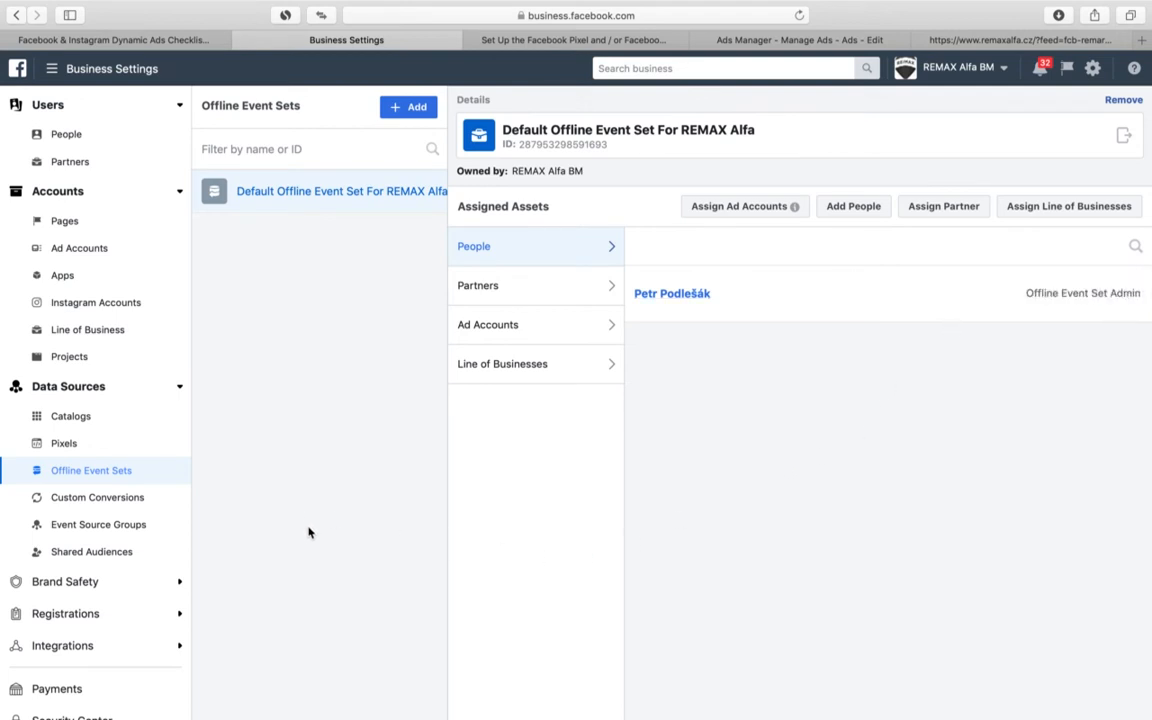
Step: Open Payments, start and cancel adding a payment method, then reload the page
{"action": "left_click", "coordinate": [93, 699]}
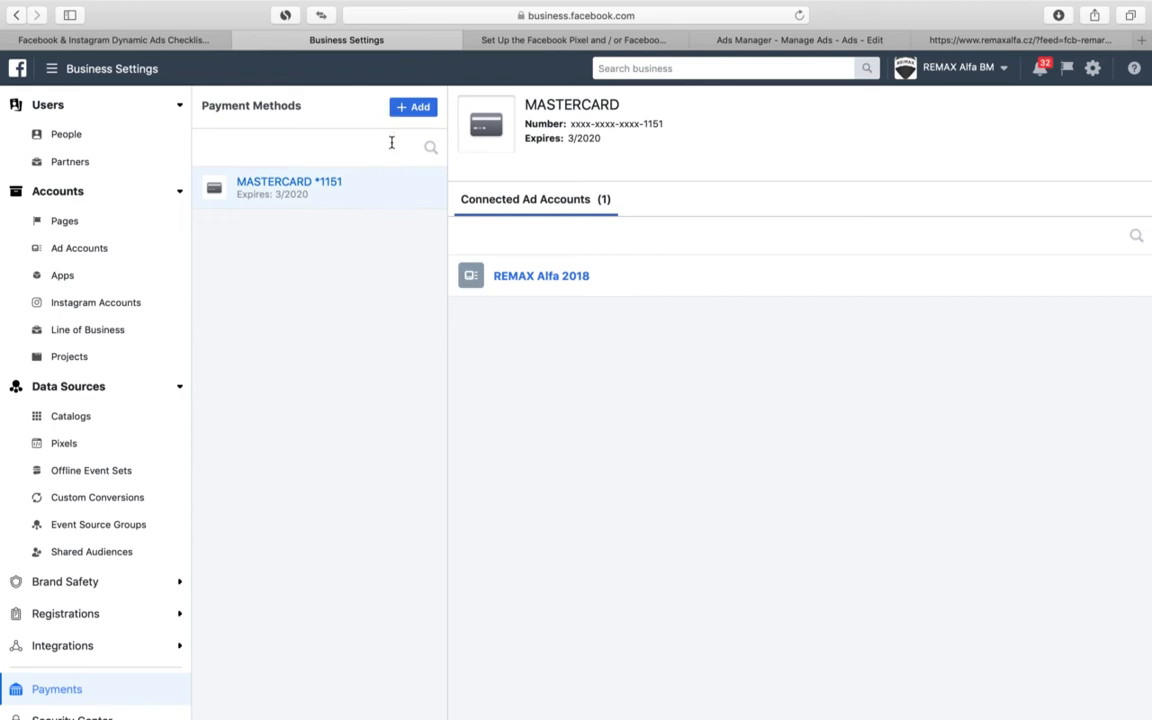
{"action": "left_click", "coordinate": [417, 109]}
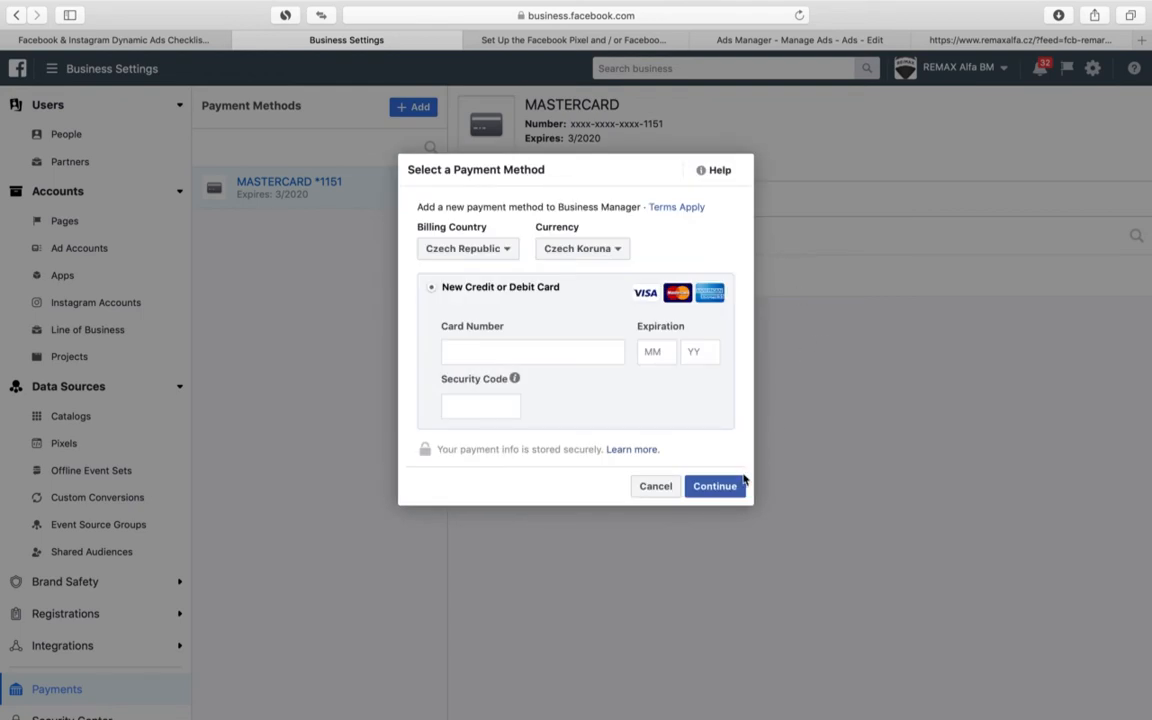
{"action": "left_click", "coordinate": [654, 486]}
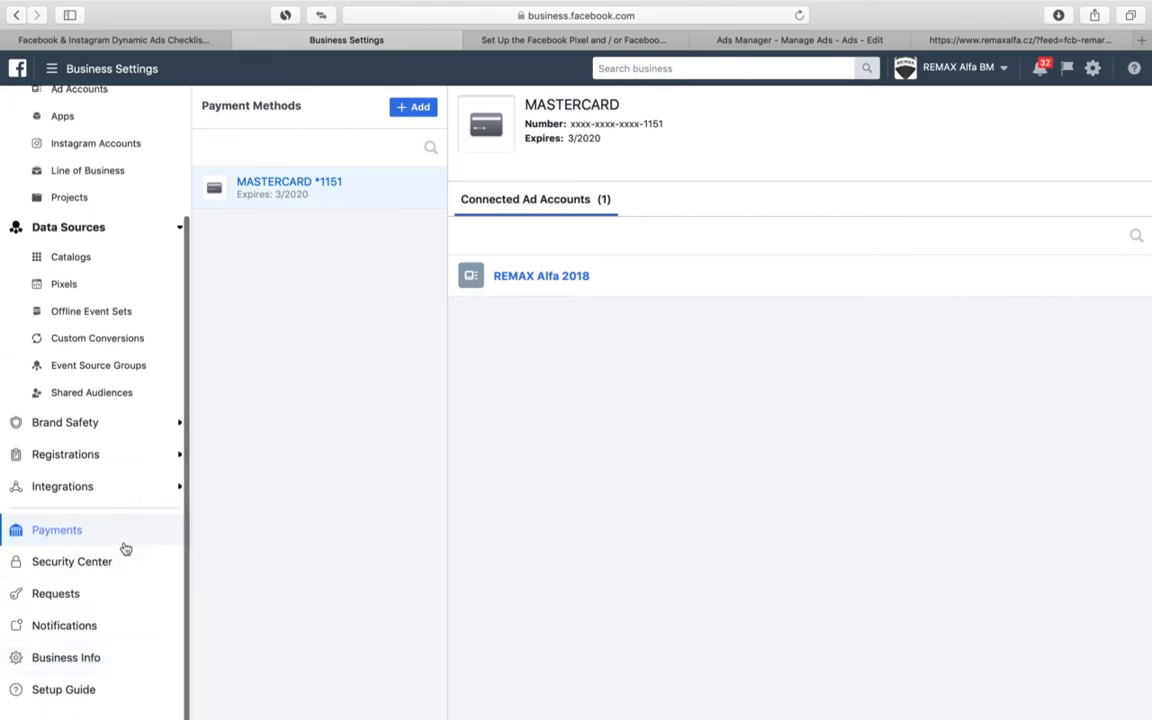
{"action": "left_click", "coordinate": [41, 533]}
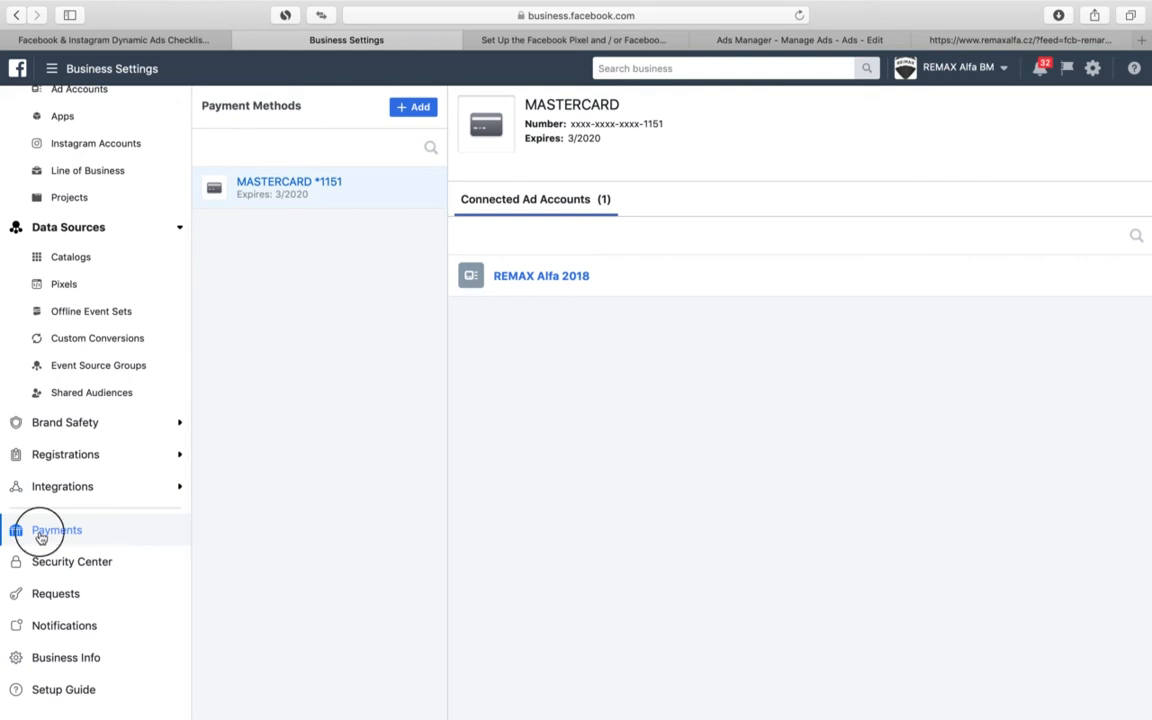
Step: Cancel another new payment method, then view the Mastercard's linked REMAX Alfa 2018 ad account
{"action": "left_click", "coordinate": [416, 108]}
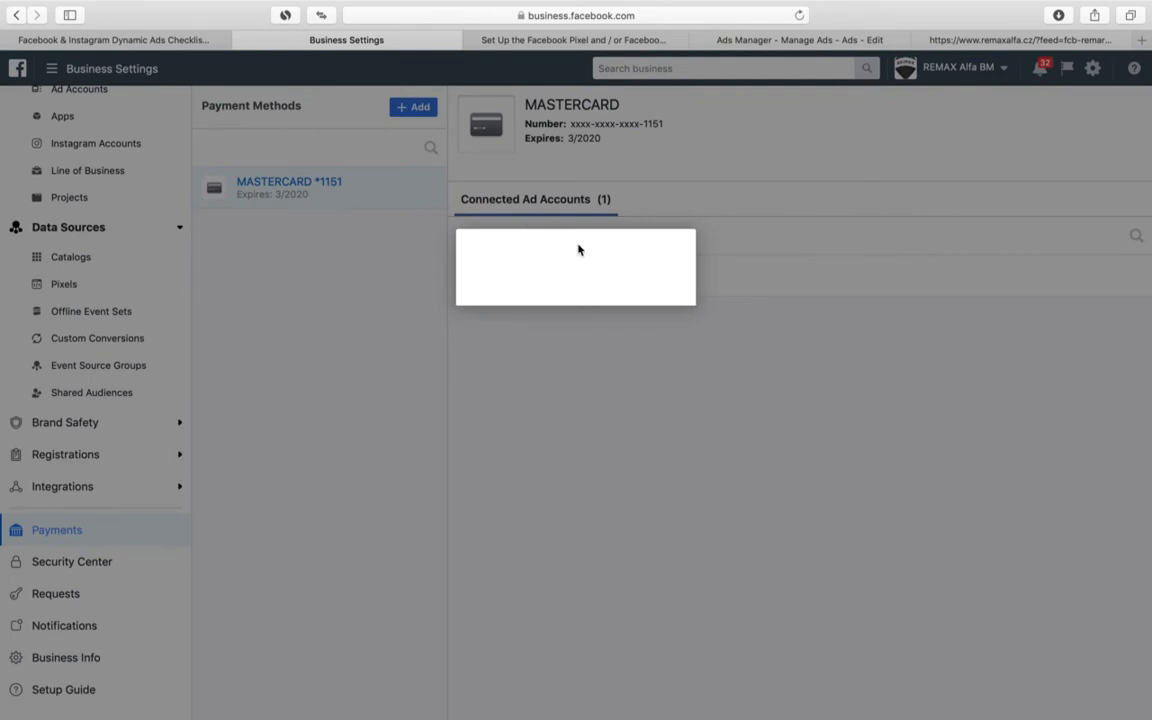
{"action": "left_click", "coordinate": [650, 487]}
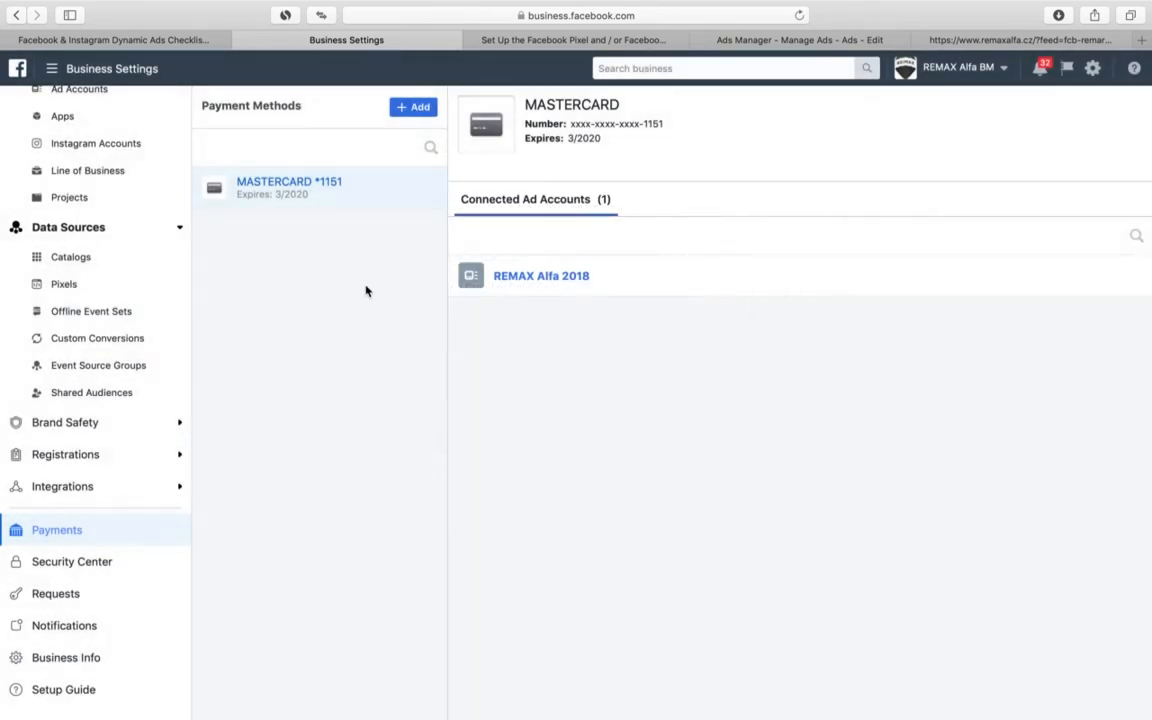
{"action": "left_click", "coordinate": [557, 280]}
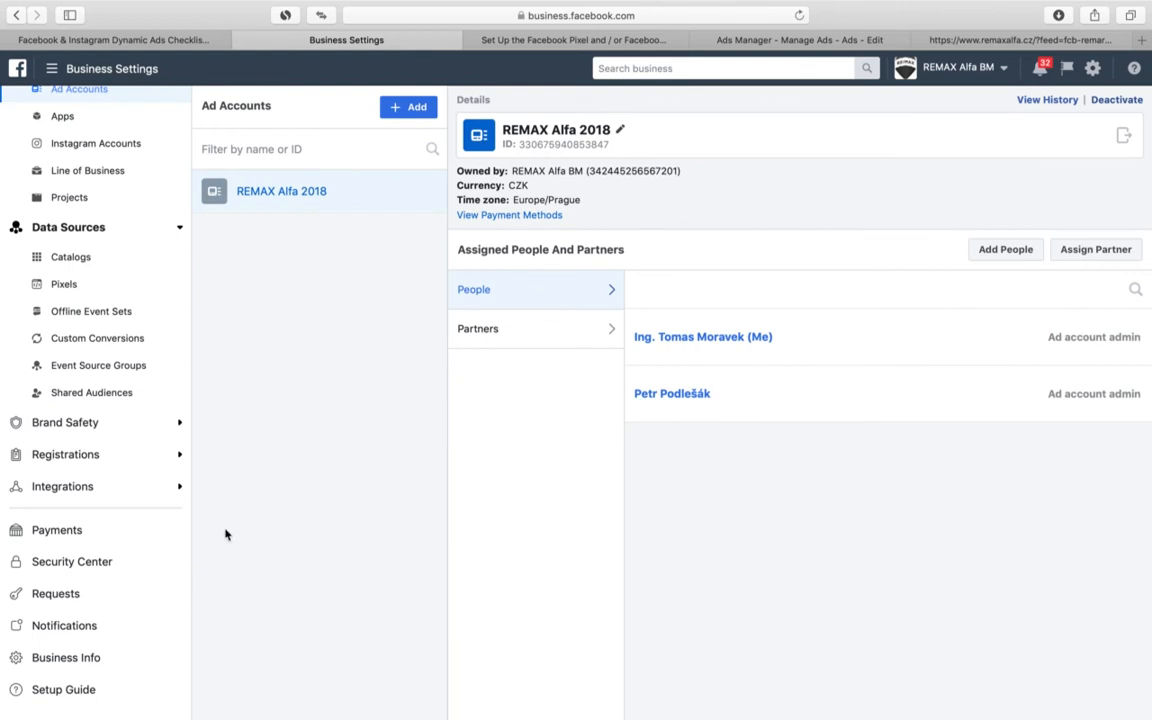
{"action": "left_click", "coordinate": [42, 532]}
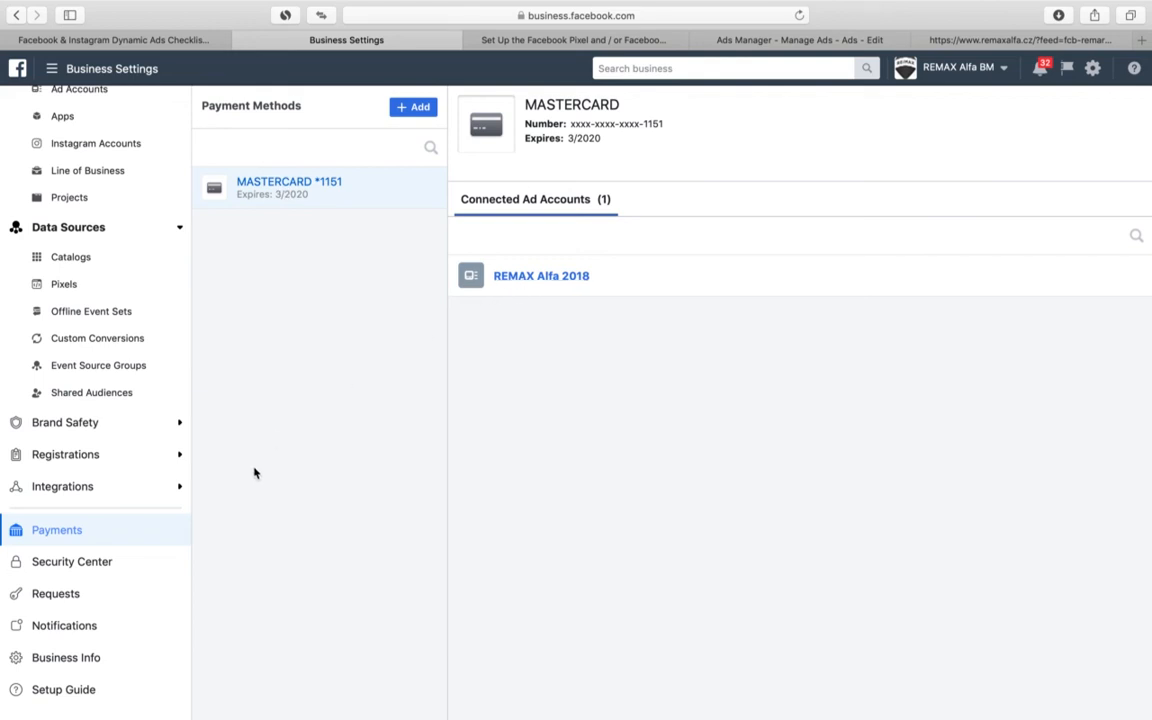
{"action": "scroll", "coordinate": [126, 231], "scroll_direction": "up", "scroll_amount": 3}
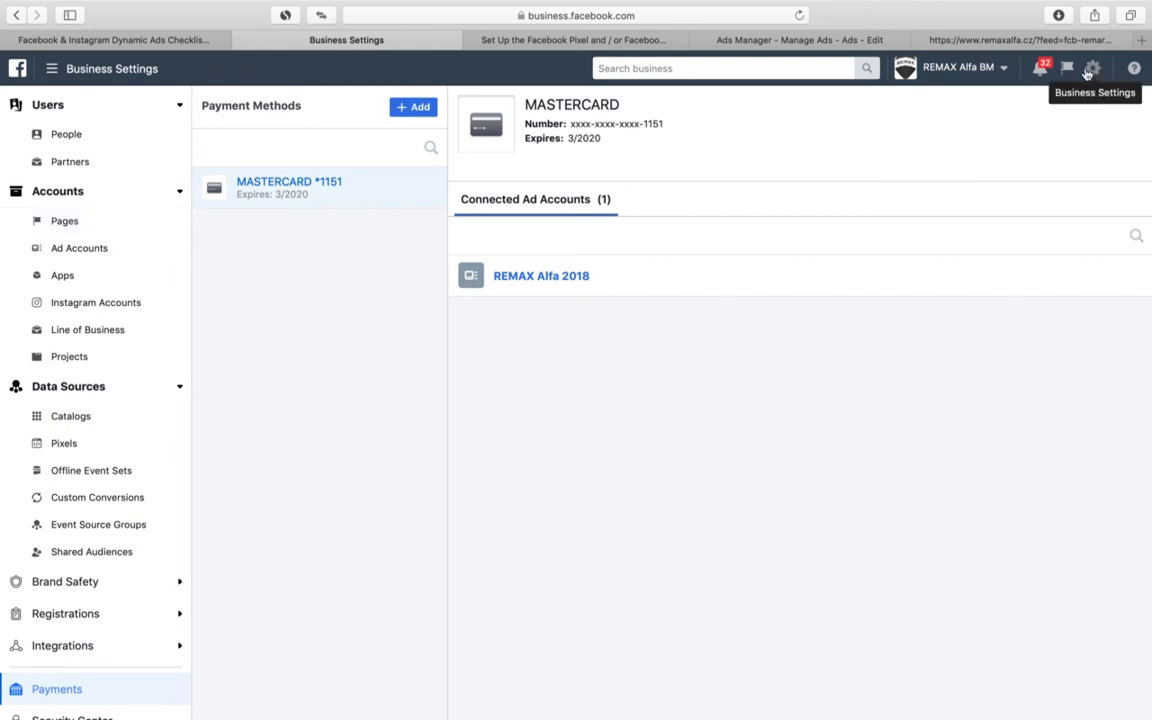
Step: Reload Business Settings, then expand the Business tools menu to show All Tools
{"action": "left_click", "coordinate": [1087, 73]}
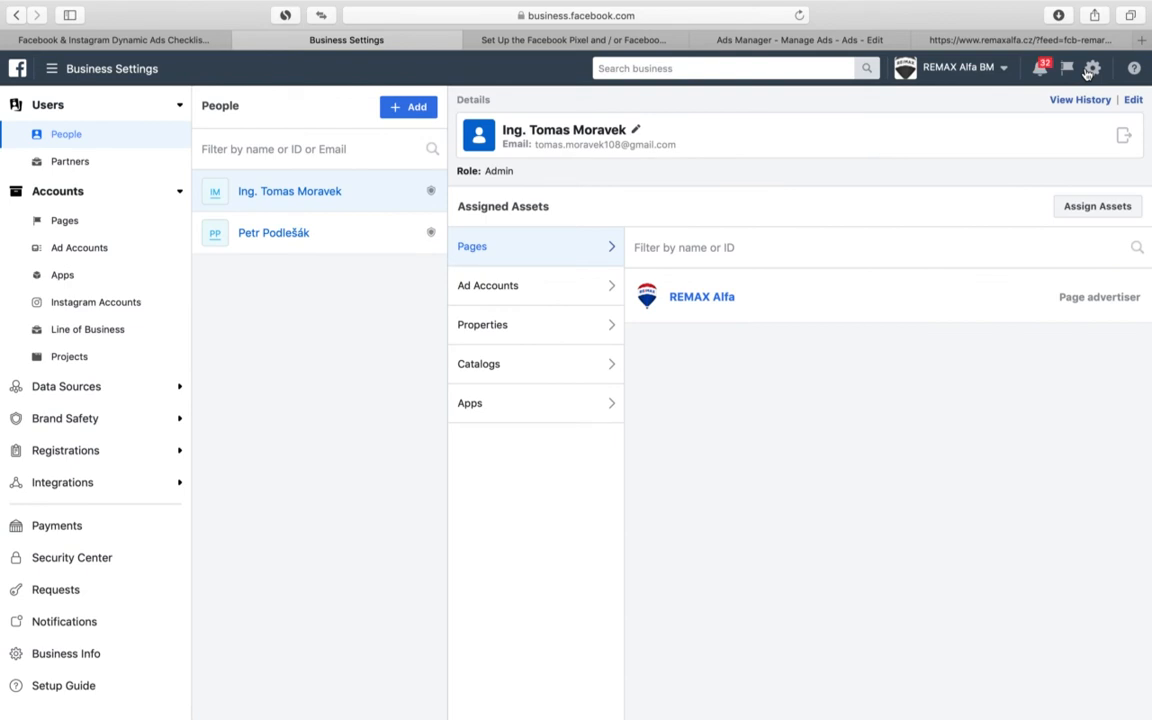
{"action": "left_click", "coordinate": [55, 70]}
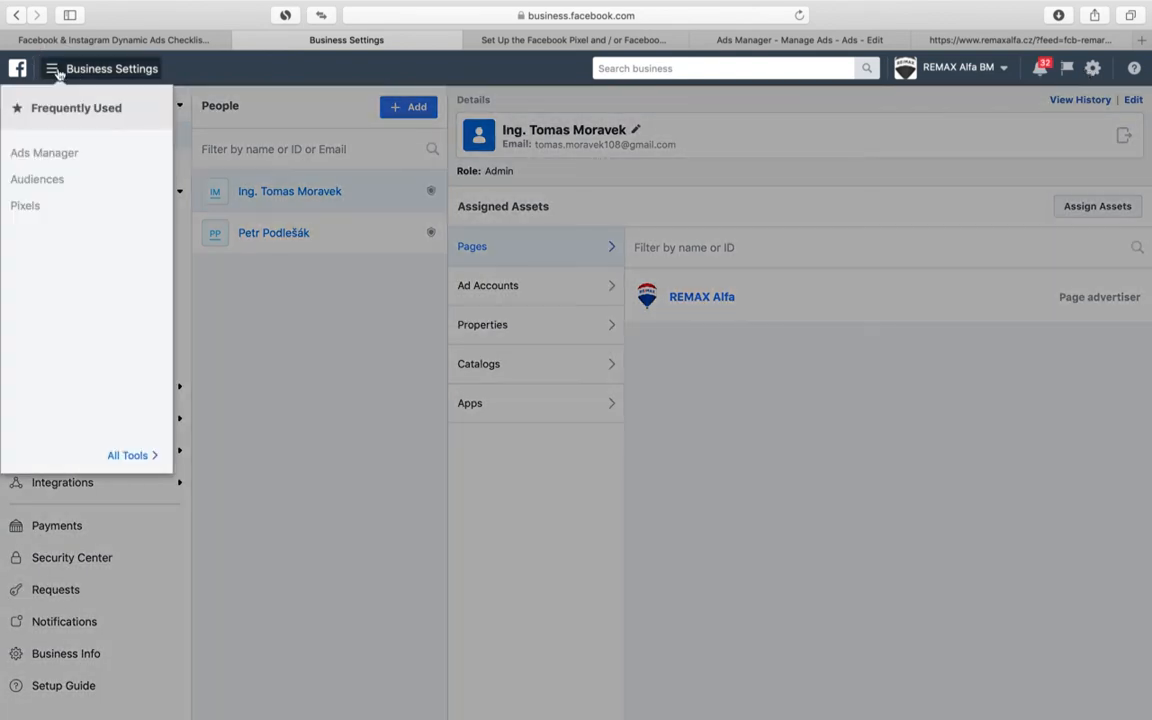
{"action": "left_click", "coordinate": [128, 456]}
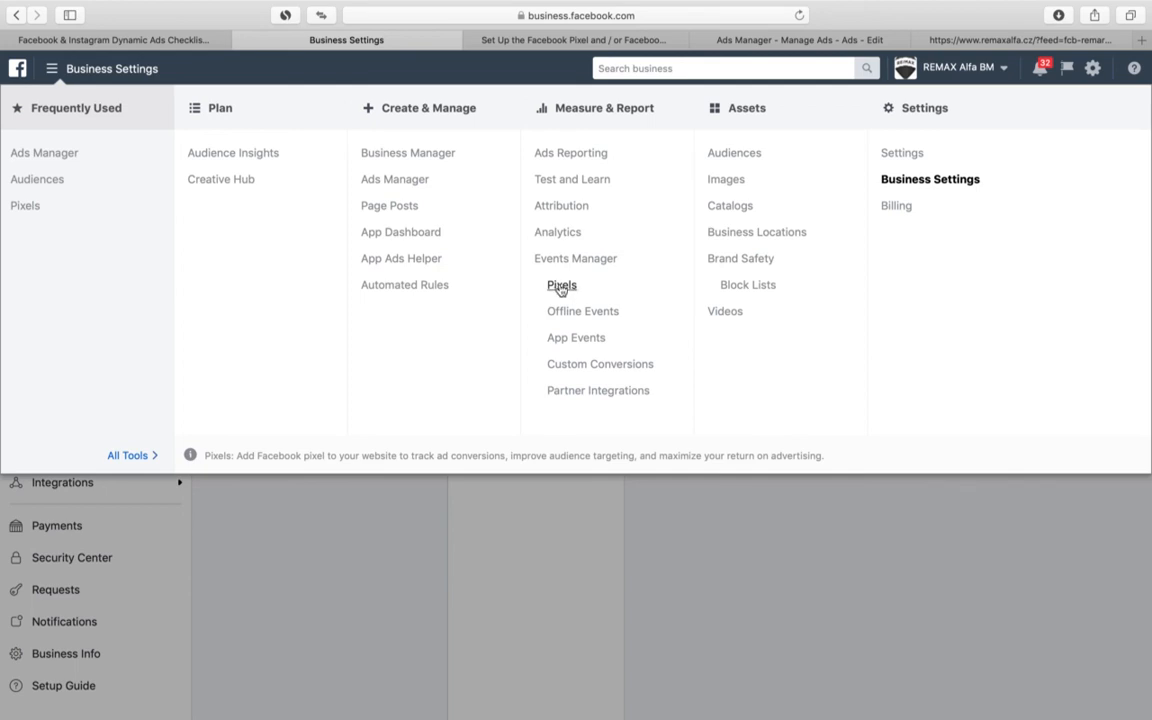
{"action": "left_click", "coordinate": [566, 43]}
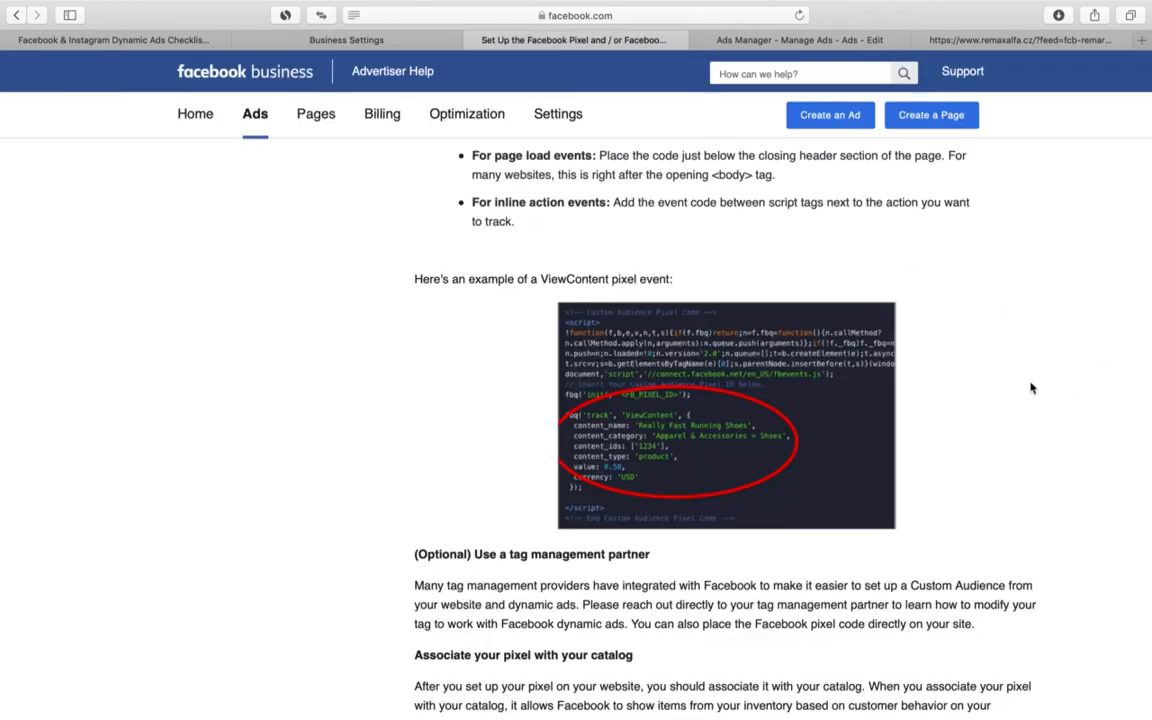
{"action": "scroll", "coordinate": [1031, 388], "scroll_direction": "up", "scroll_amount": 1}
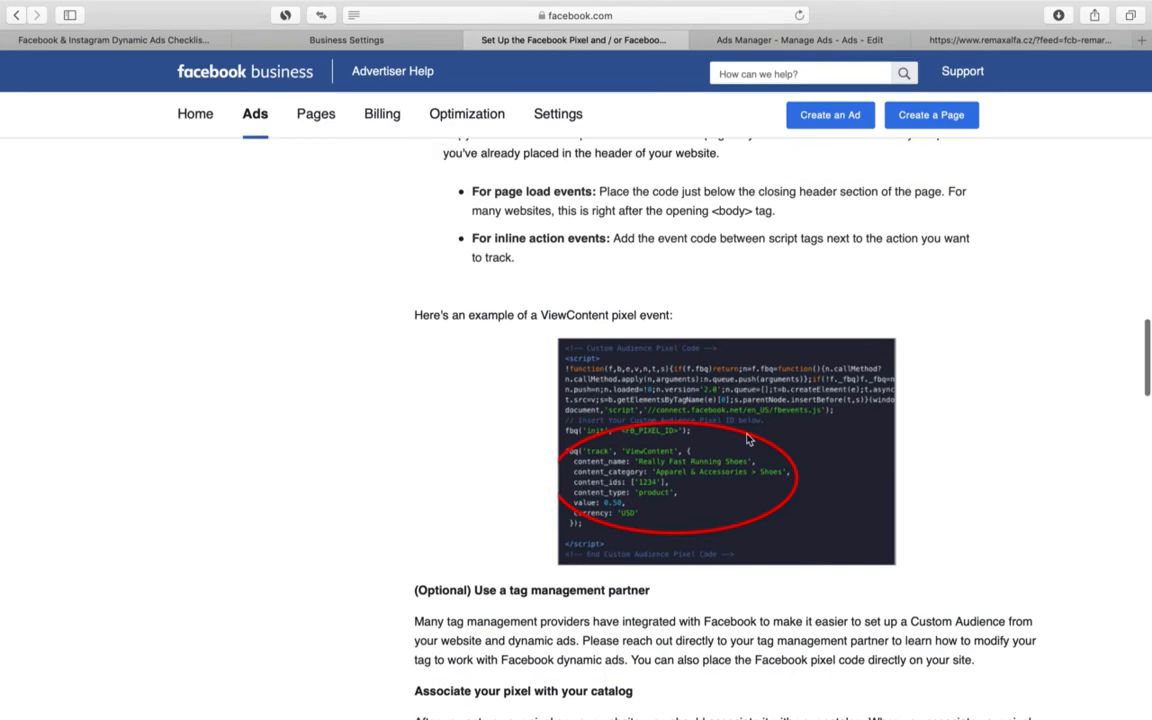
{"action": "scroll", "coordinate": [741, 438], "scroll_direction": "up", "scroll_amount": 5}
{"action": "scroll", "coordinate": [741, 438], "scroll_direction": "up", "scroll_amount": 6}
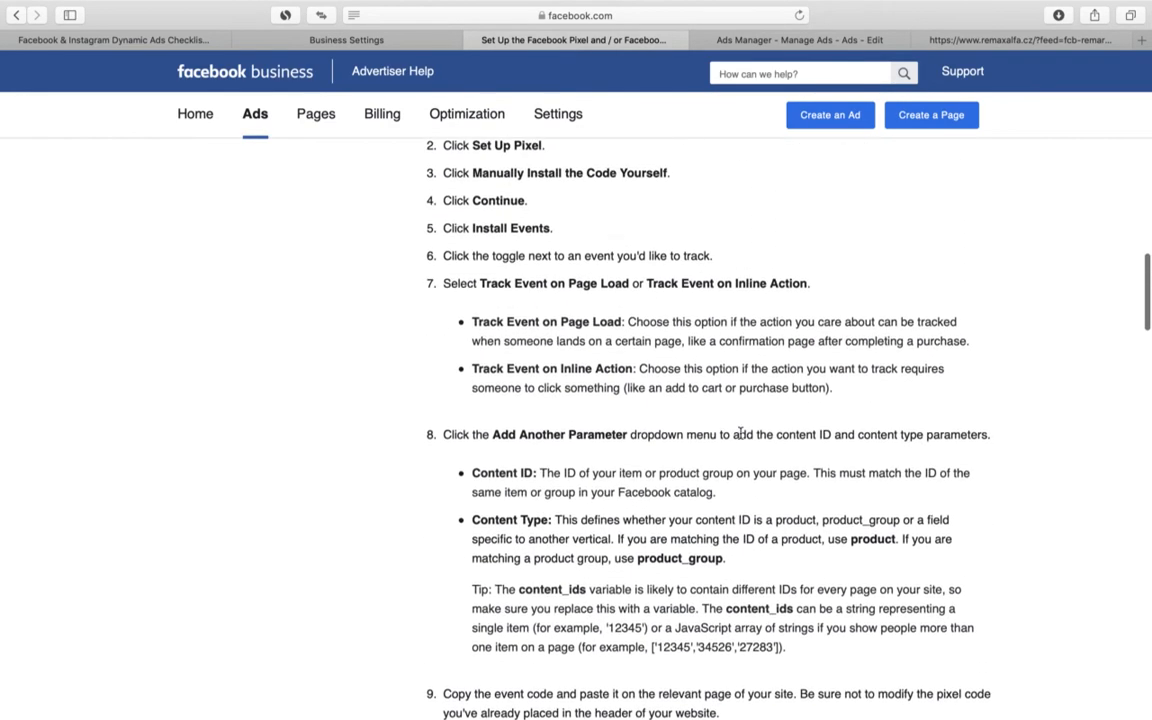
{"action": "scroll", "coordinate": [741, 438], "scroll_direction": "down", "scroll_amount": 4}
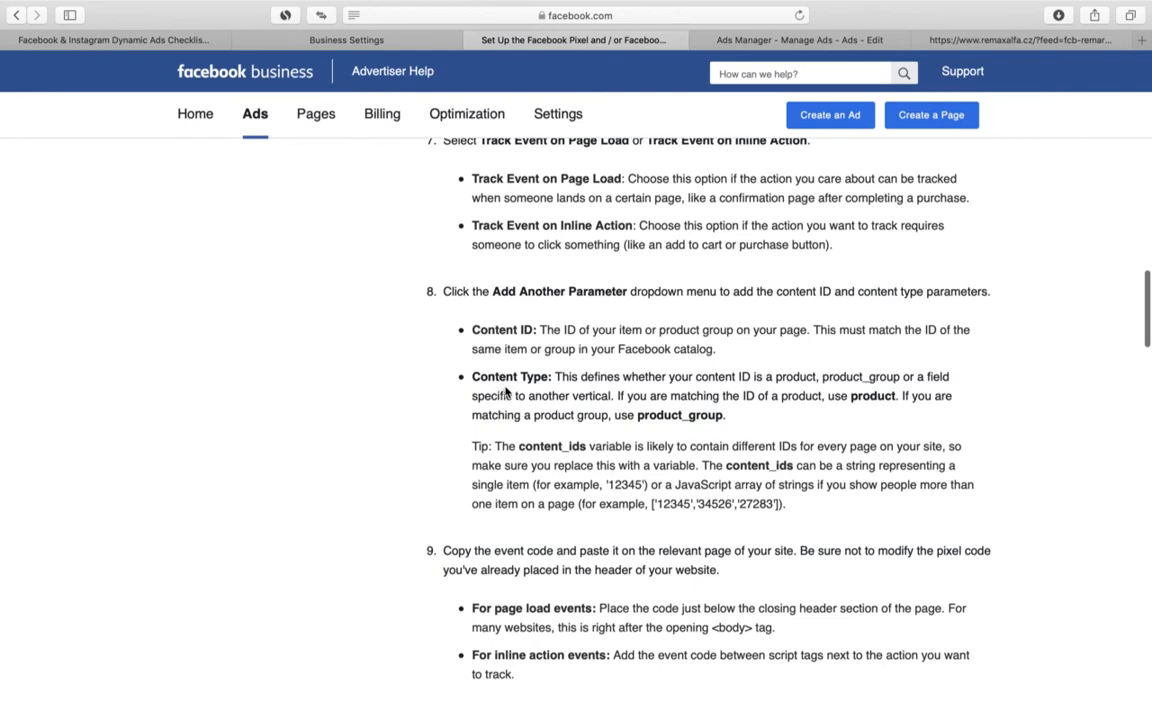
{"action": "scroll", "coordinate": [540, 381], "scroll_direction": "up", "scroll_amount": 1}
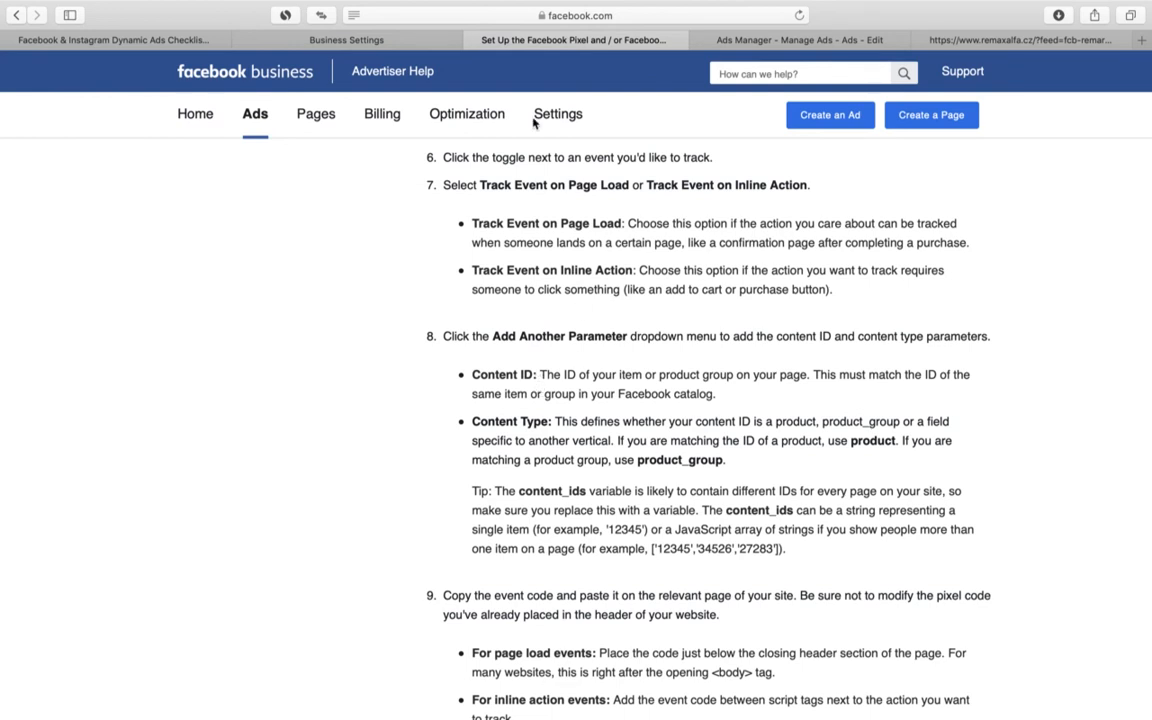
{"action": "left_click", "coordinate": [338, 40]}
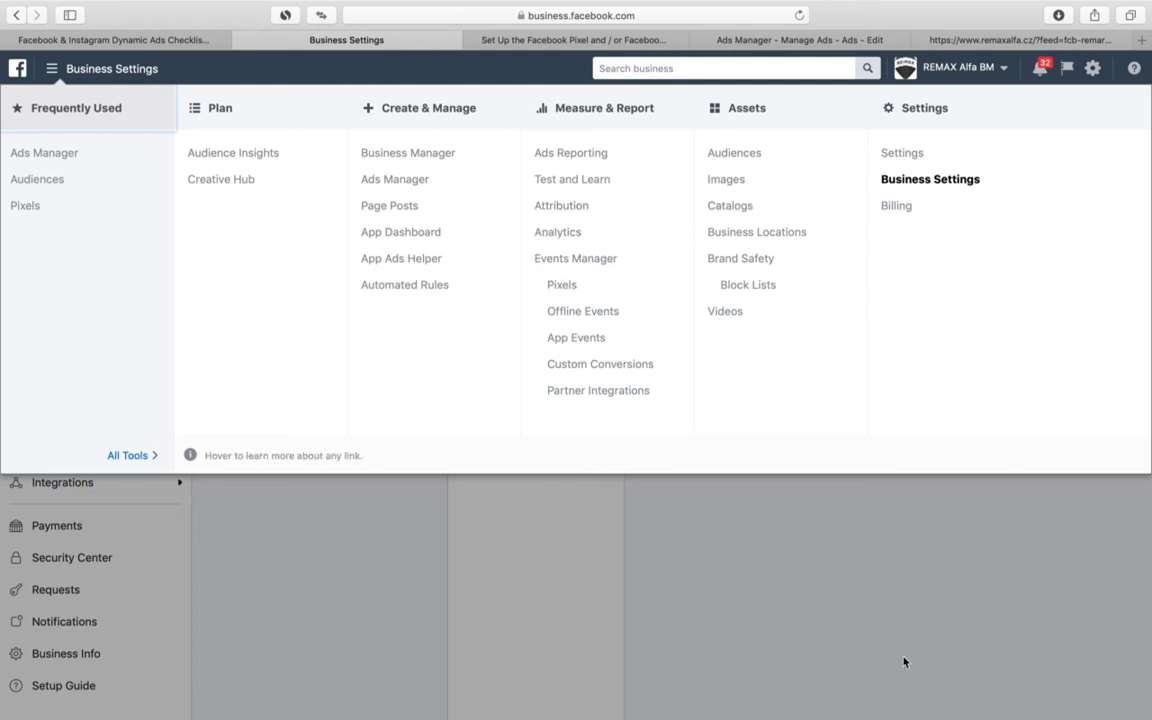
Step: Close the tools menu and switch to the Dynamic Ads Checklist spreadsheet
{"action": "left_click", "coordinate": [868, 566]}
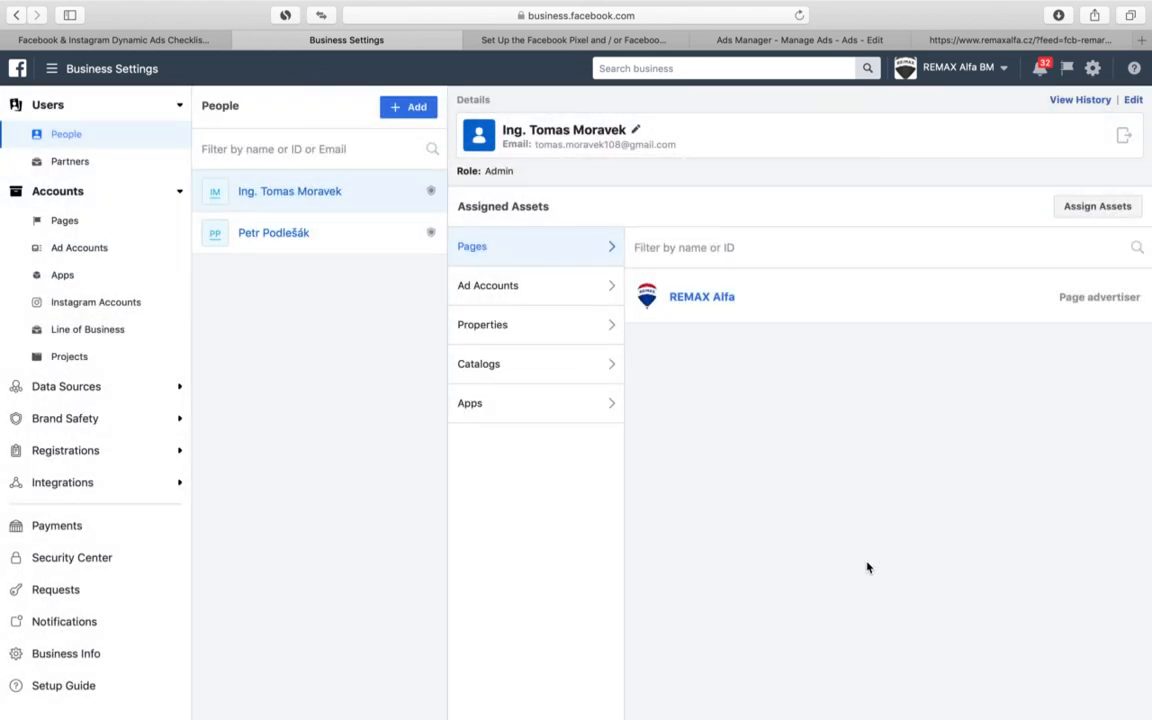
{"action": "left_click", "coordinate": [90, 40]}
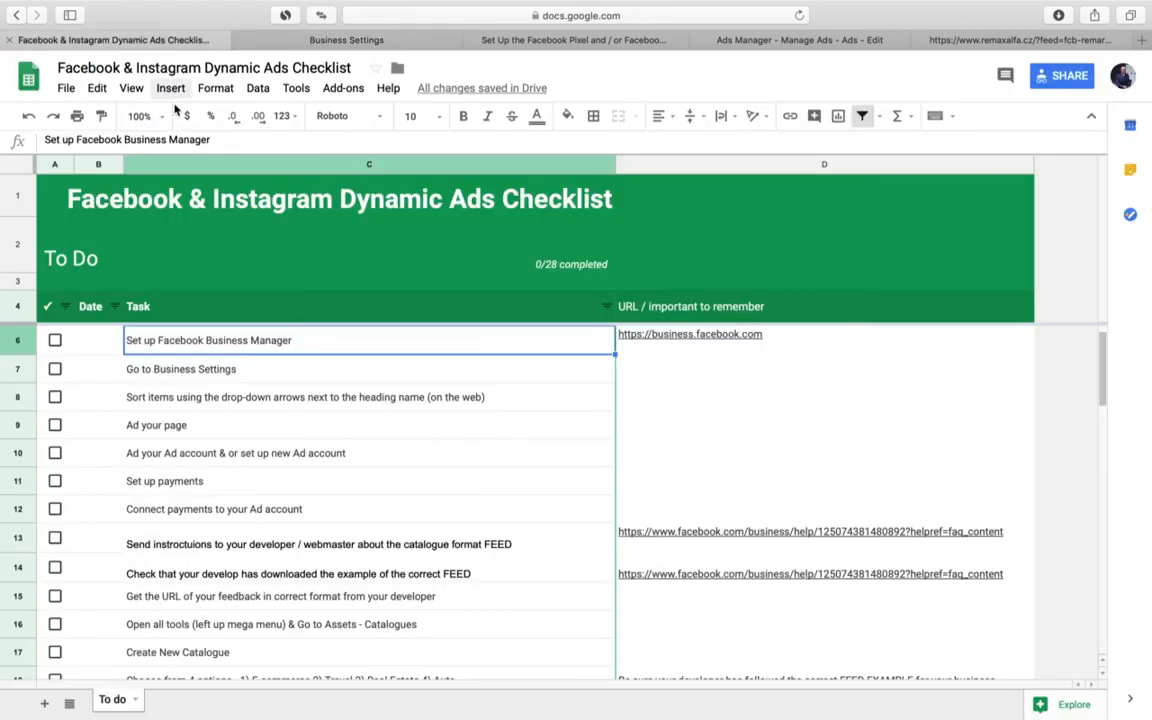
{"action": "scroll", "coordinate": [463, 420], "scroll_direction": "down", "scroll_amount": 3}
{"action": "scroll", "coordinate": [465, 424], "scroll_direction": "up", "scroll_amount": 3}
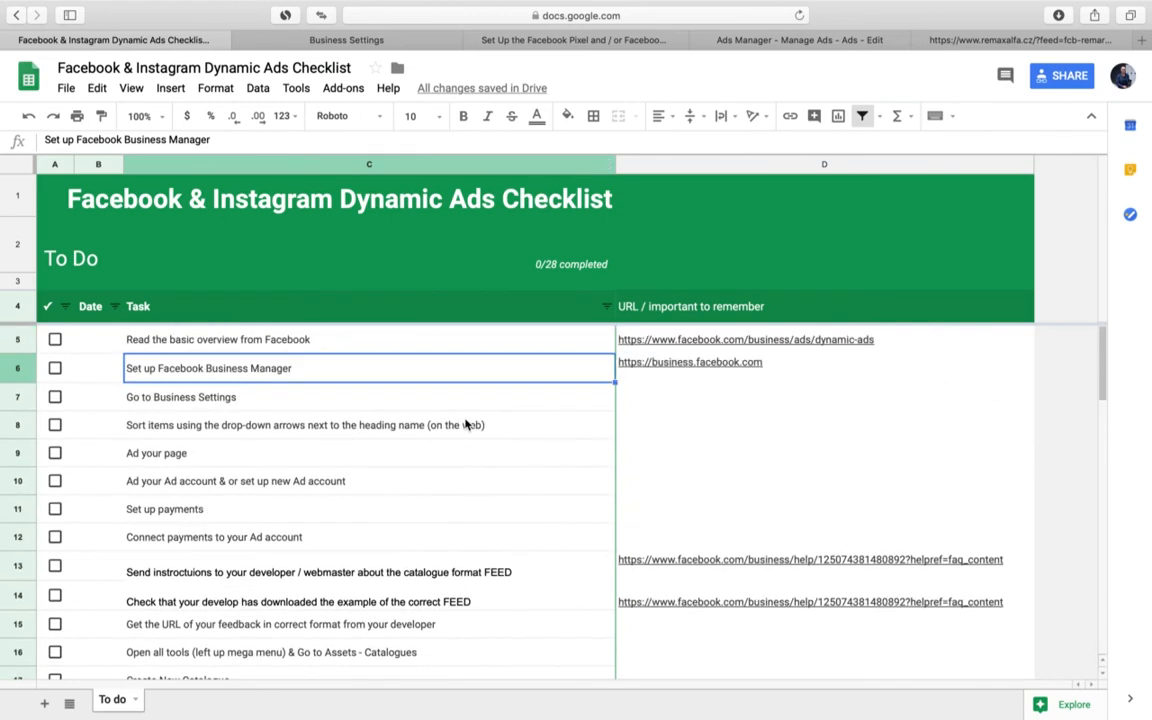
Step: Step through checklist tasks C7 to C12, up to Connect payments to your Ad account, checking Business Settings
{"action": "left_click", "coordinate": [210, 396]}
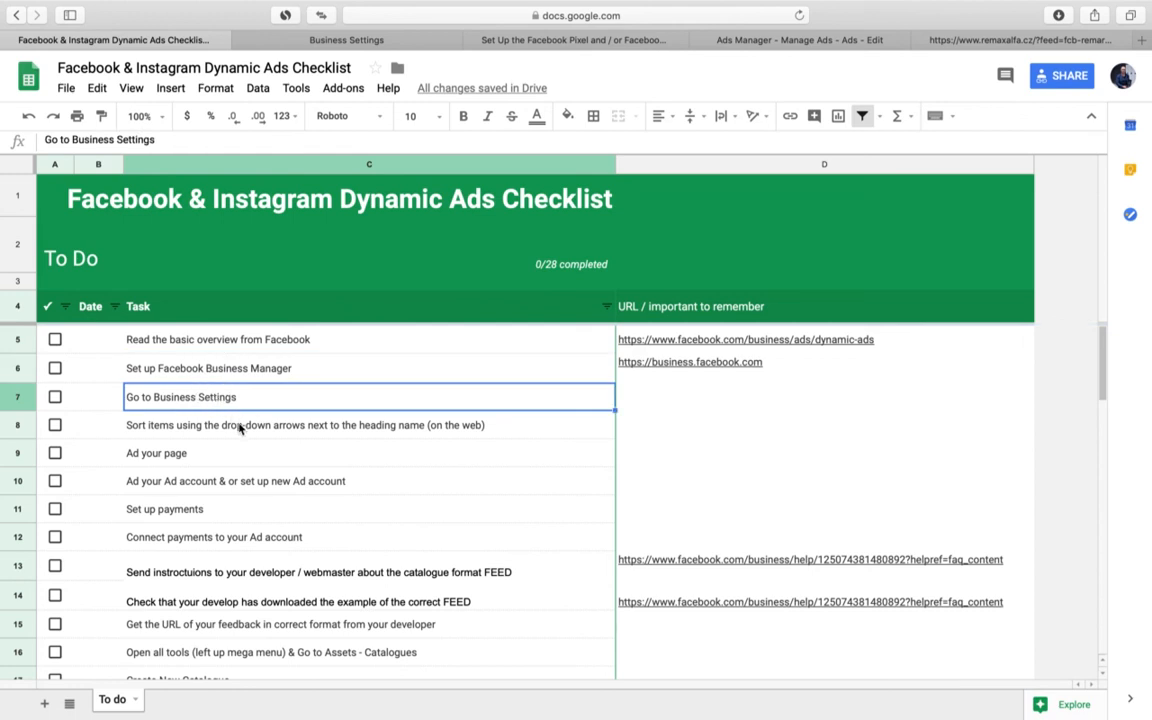
{"action": "left_click", "coordinate": [238, 426]}
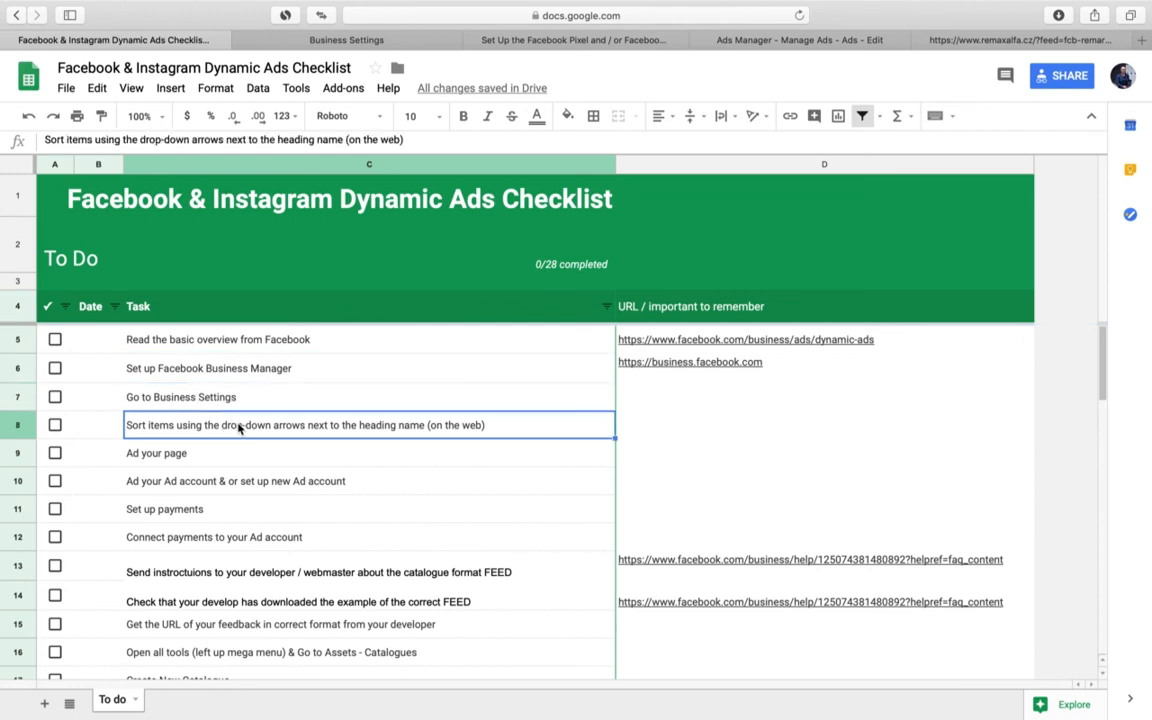
{"action": "left_click", "coordinate": [195, 450]}
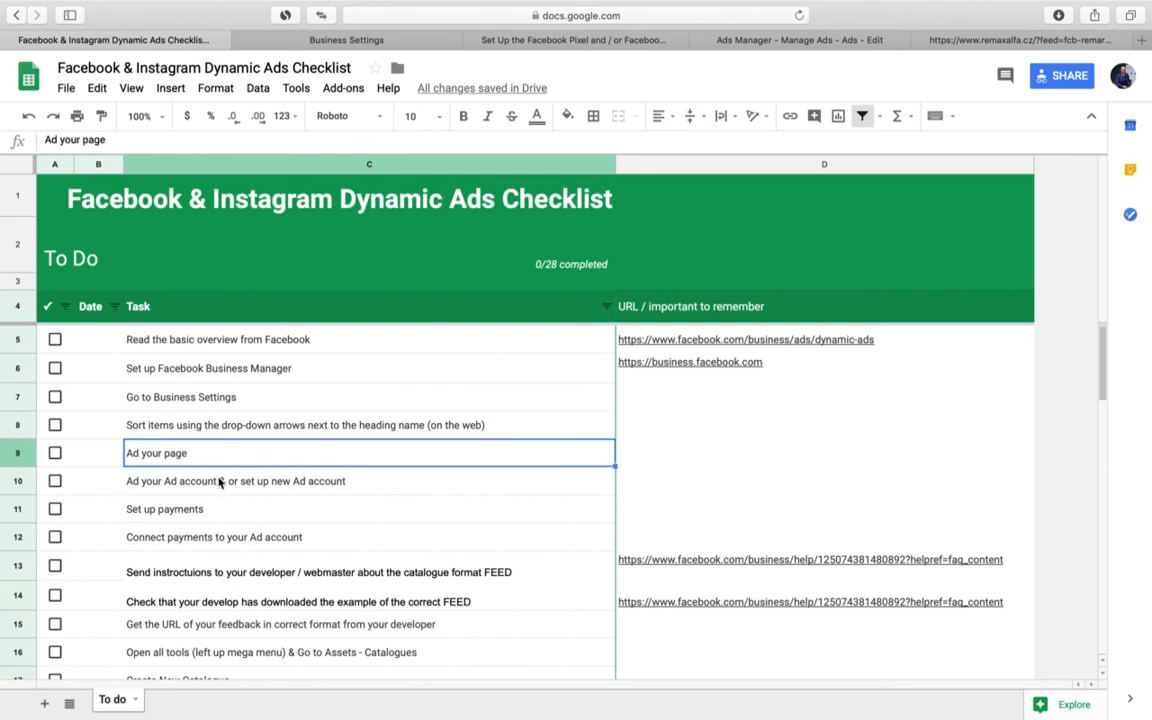
{"action": "left_click", "coordinate": [220, 483]}
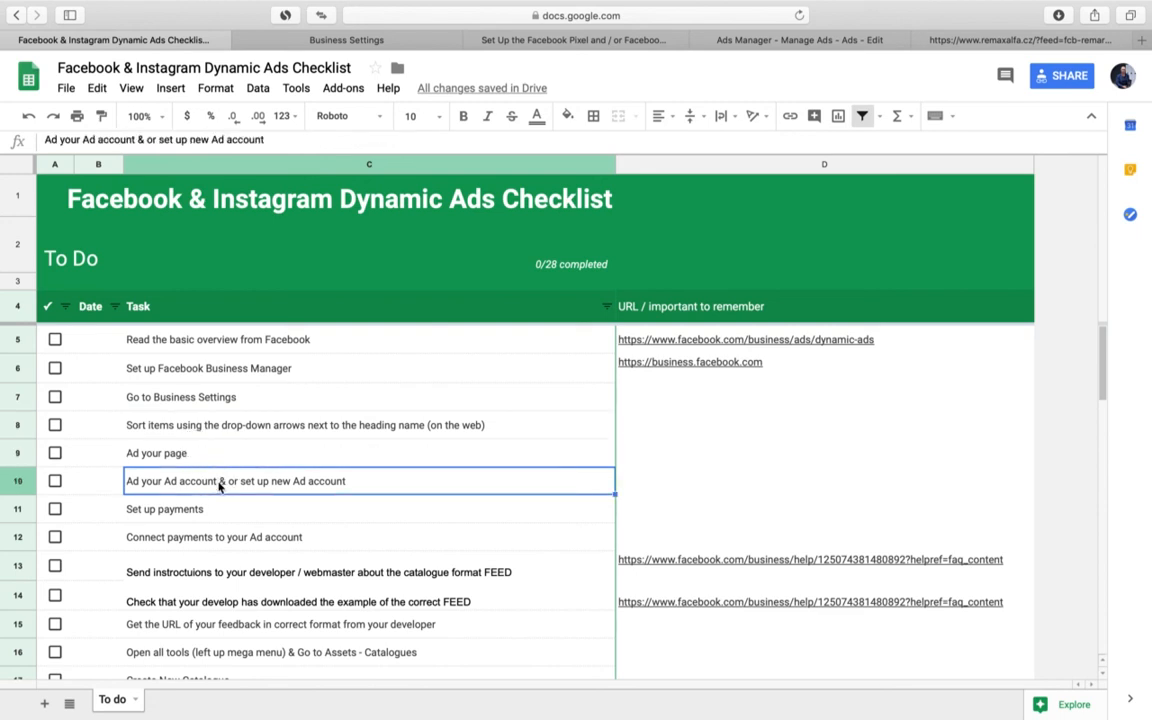
{"action": "scroll", "coordinate": [220, 483], "scroll_direction": "down", "scroll_amount": 3}
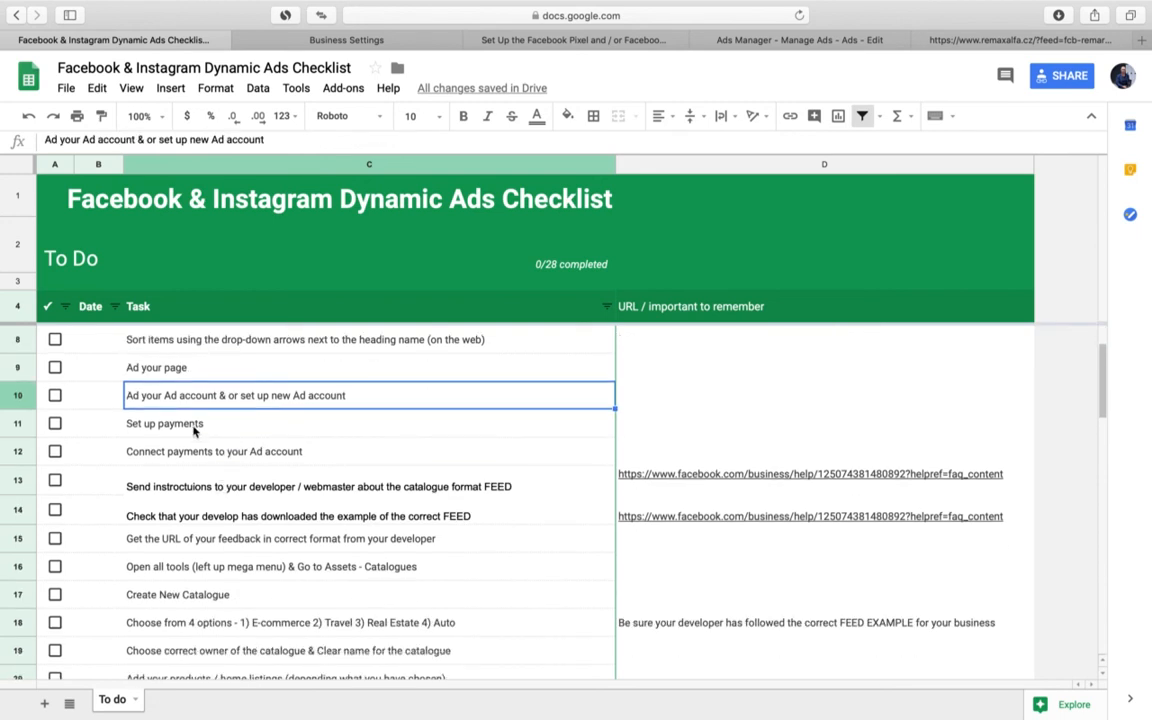
{"action": "left_click", "coordinate": [194, 425]}
{"action": "left_click", "coordinate": [207, 452]}
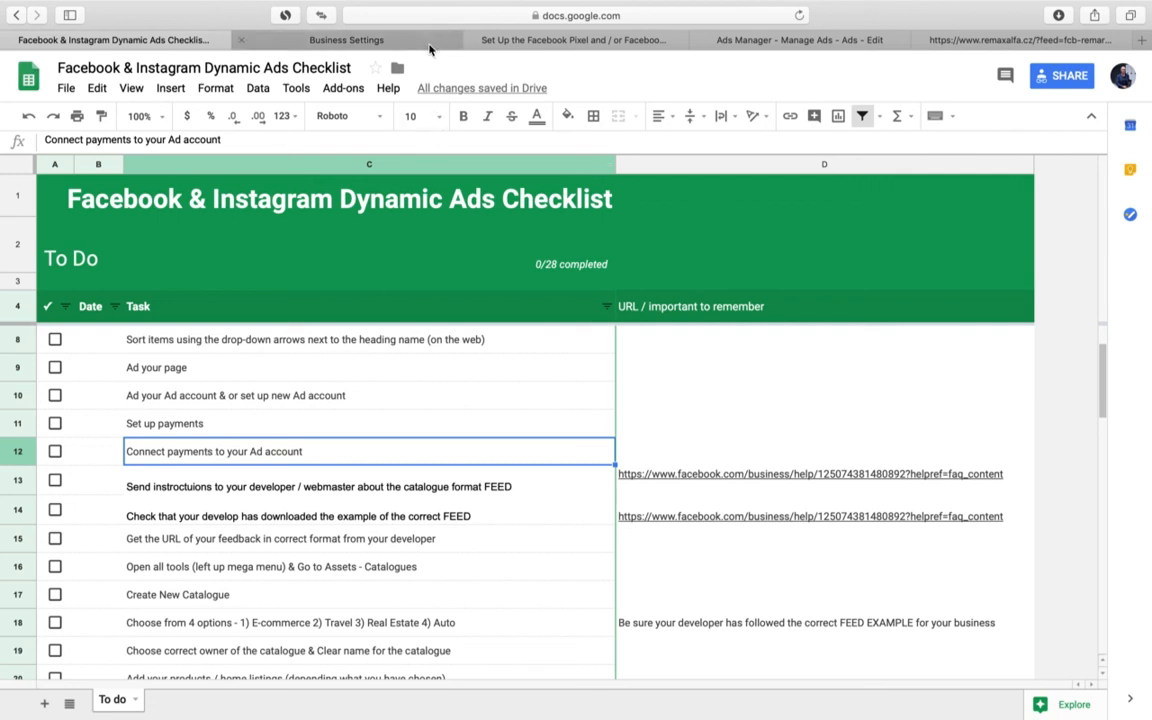
{"action": "left_click", "coordinate": [386, 40]}
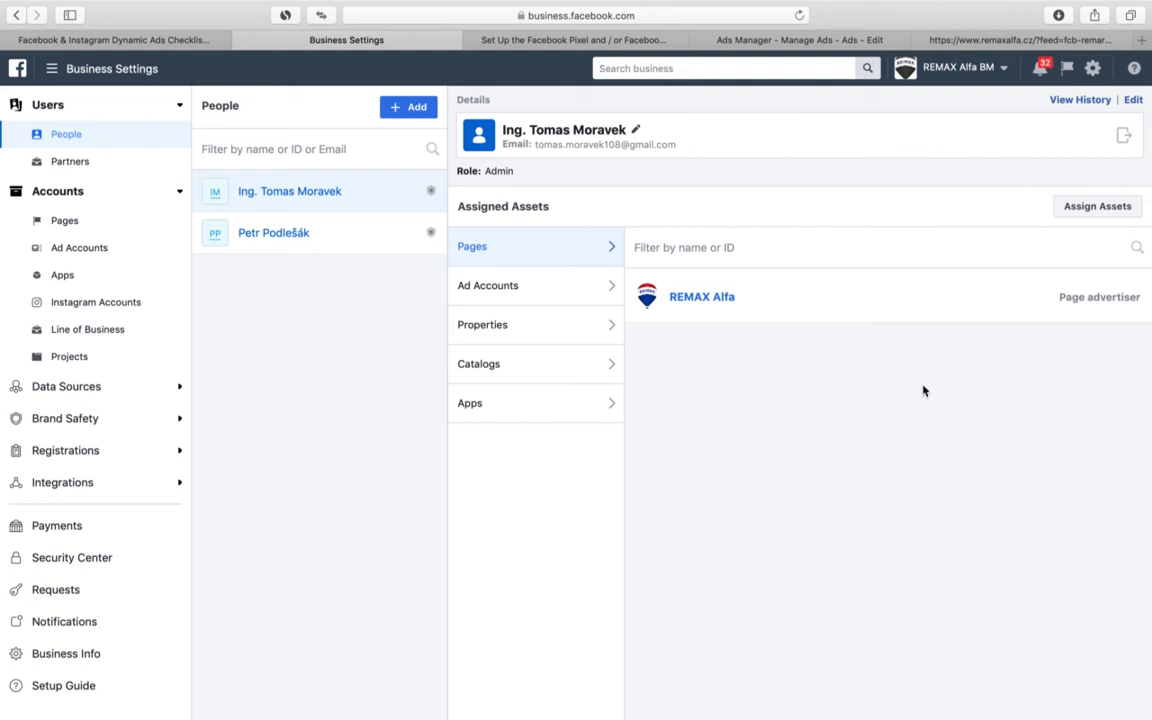
{"action": "left_click", "coordinate": [120, 40]}
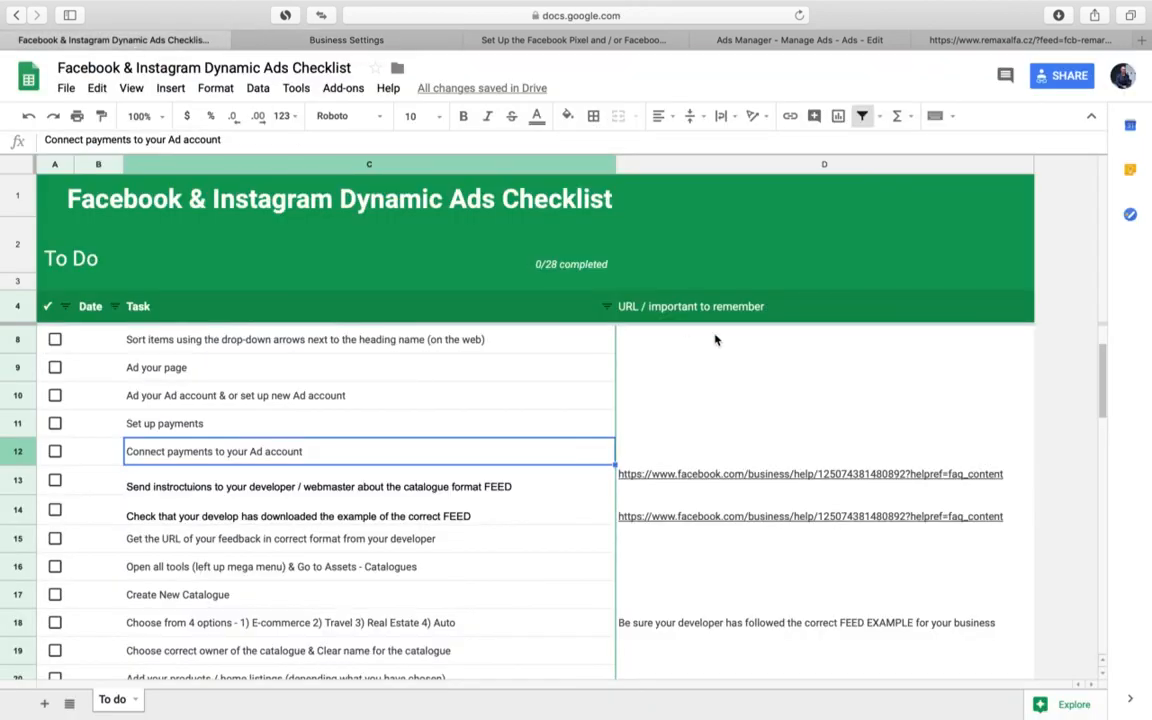